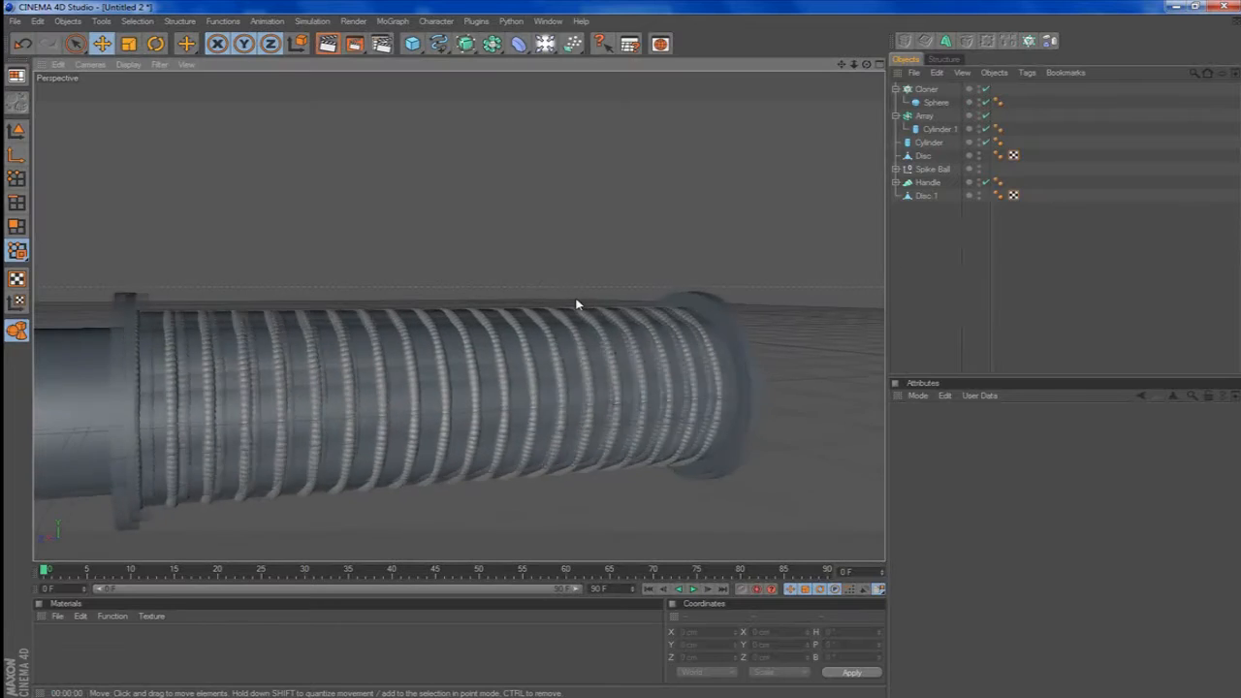
Collapse the Cloner and Array hierarchies in the object list.
scroll(656, 313, "down", 4)
left_click(937, 254)
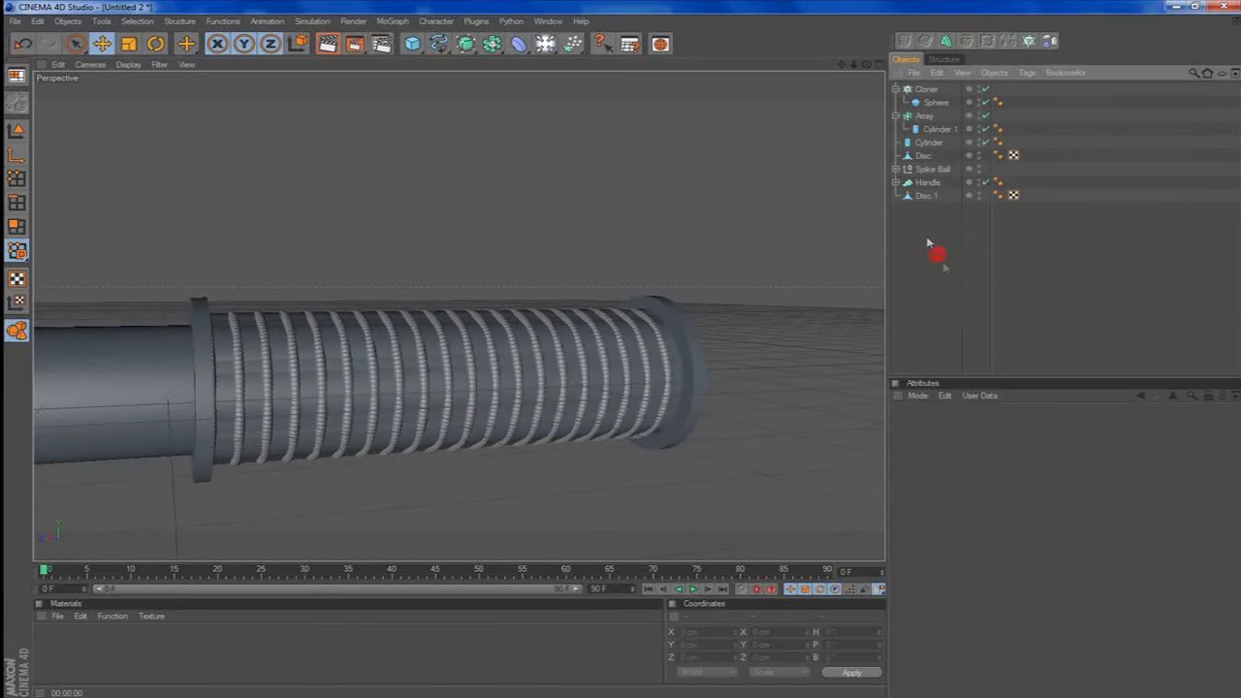
left_click(895, 89)
left_click(895, 102)
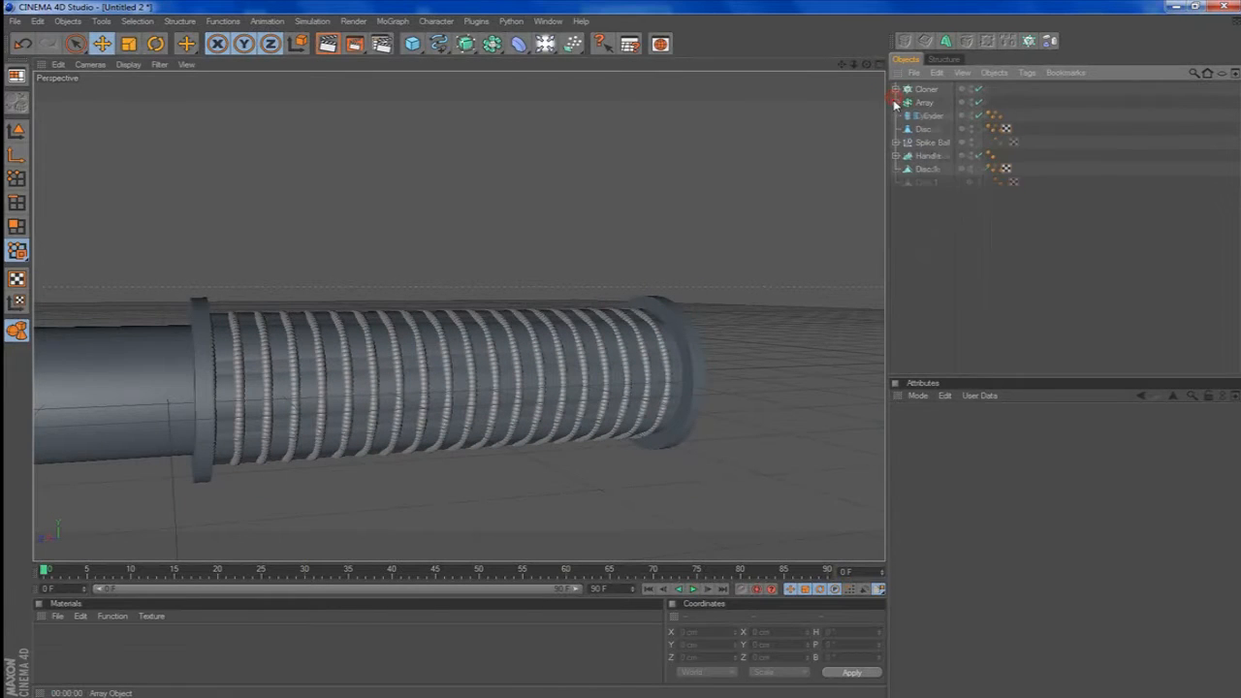
Group the Cloner, Array, Cylinder, Disc and Disc.1 objects under one null and name it Handle.
left_click_drag(582, 281, 834, 175, "alt")
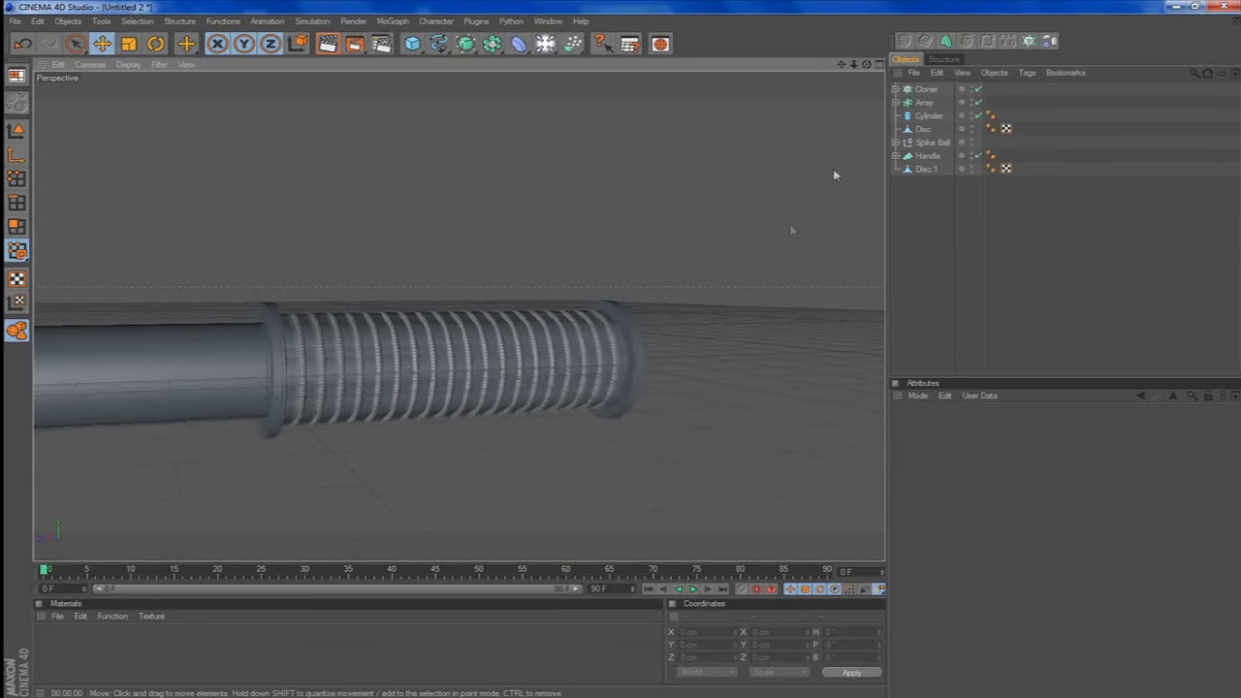
left_click(926, 88)
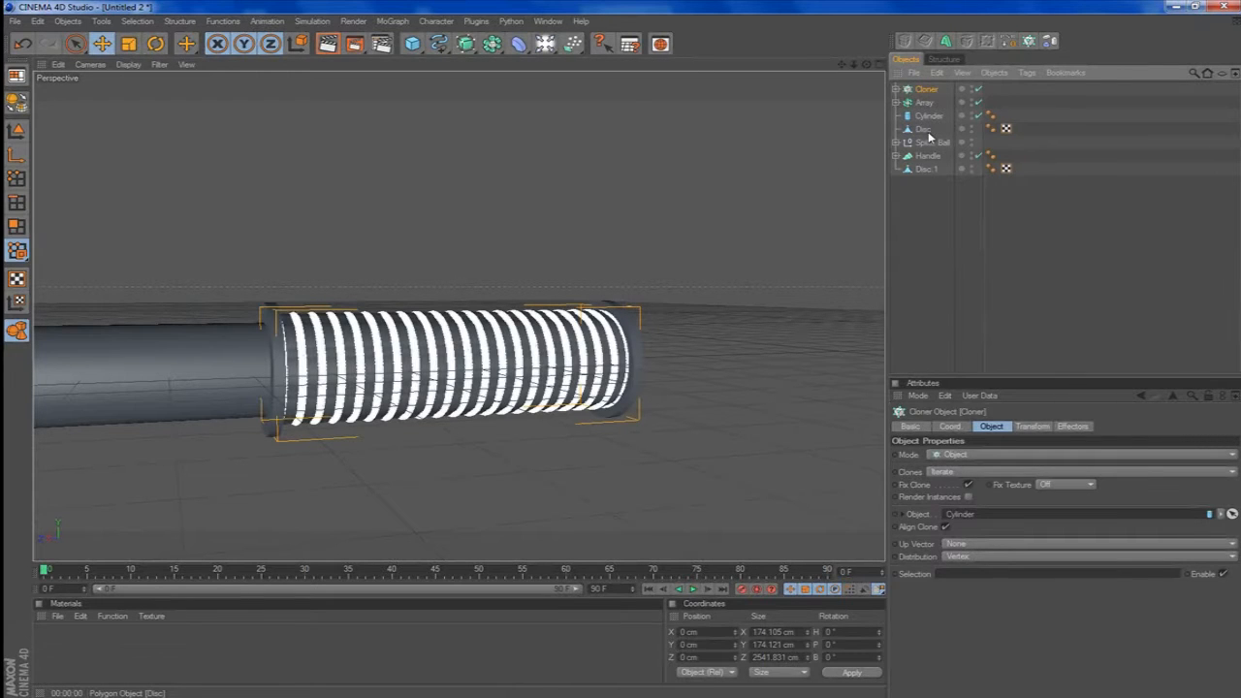
left_click(928, 131, "shift")
left_click(926, 170, "ctrl")
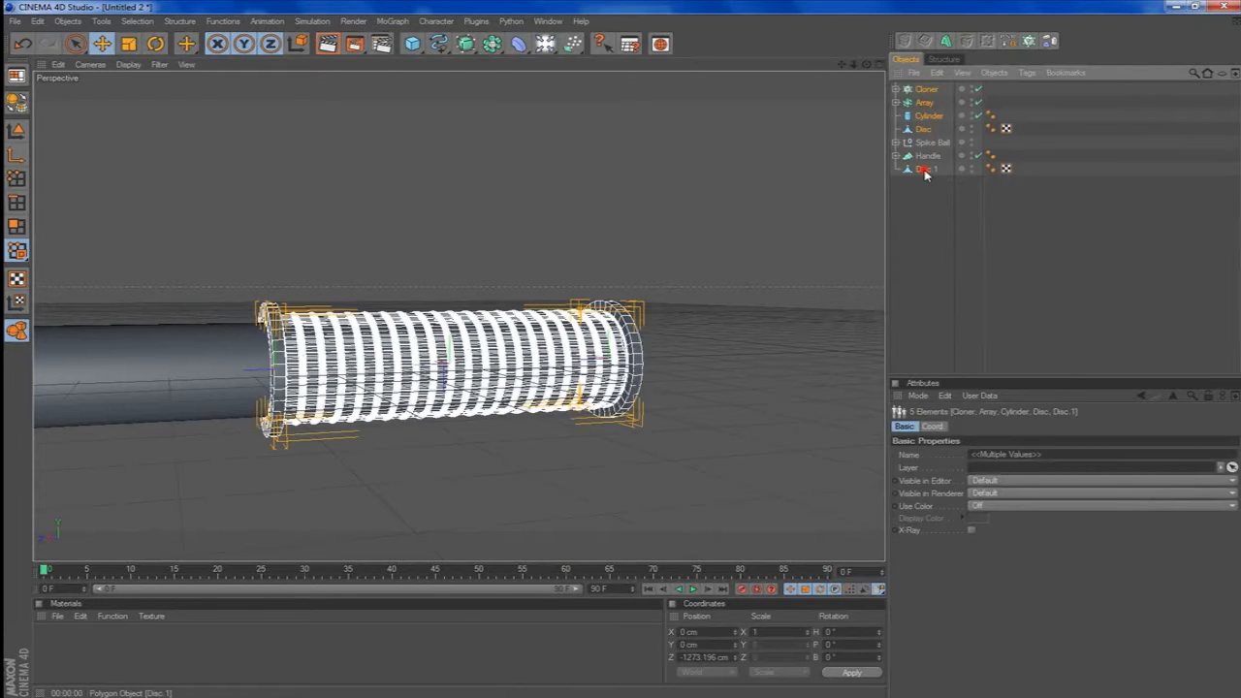
key("alt+g")
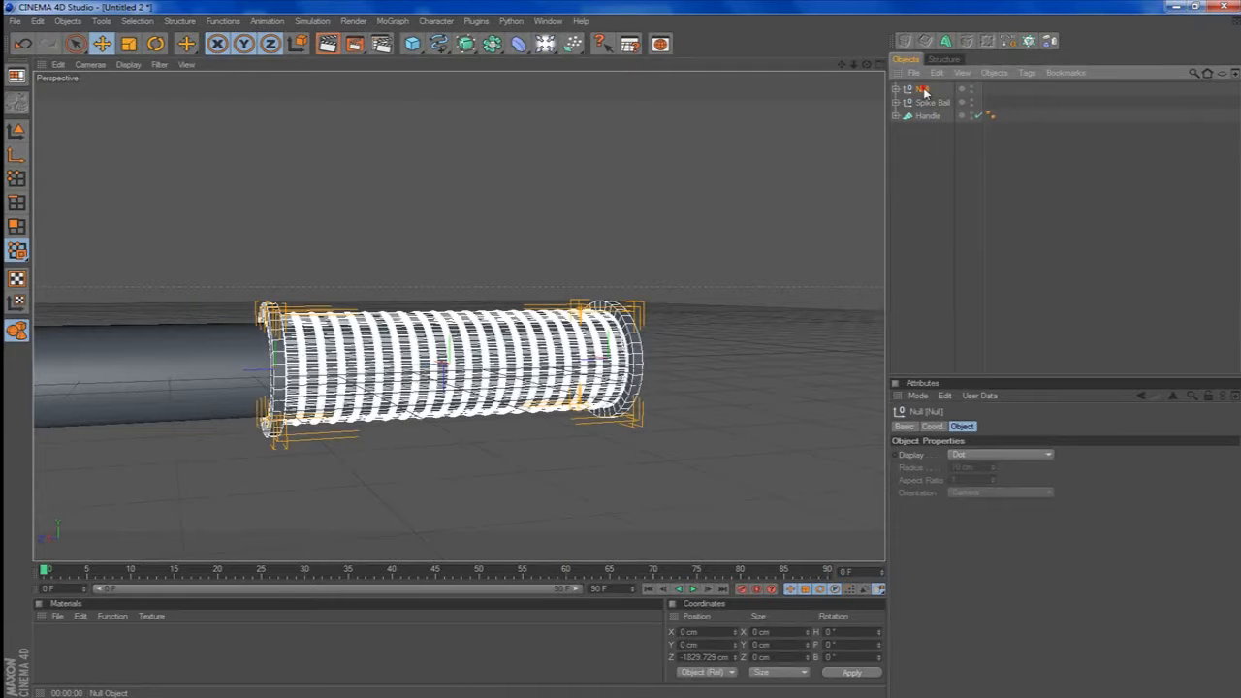
double_click(924, 89)
type("Handle")
key("Return")
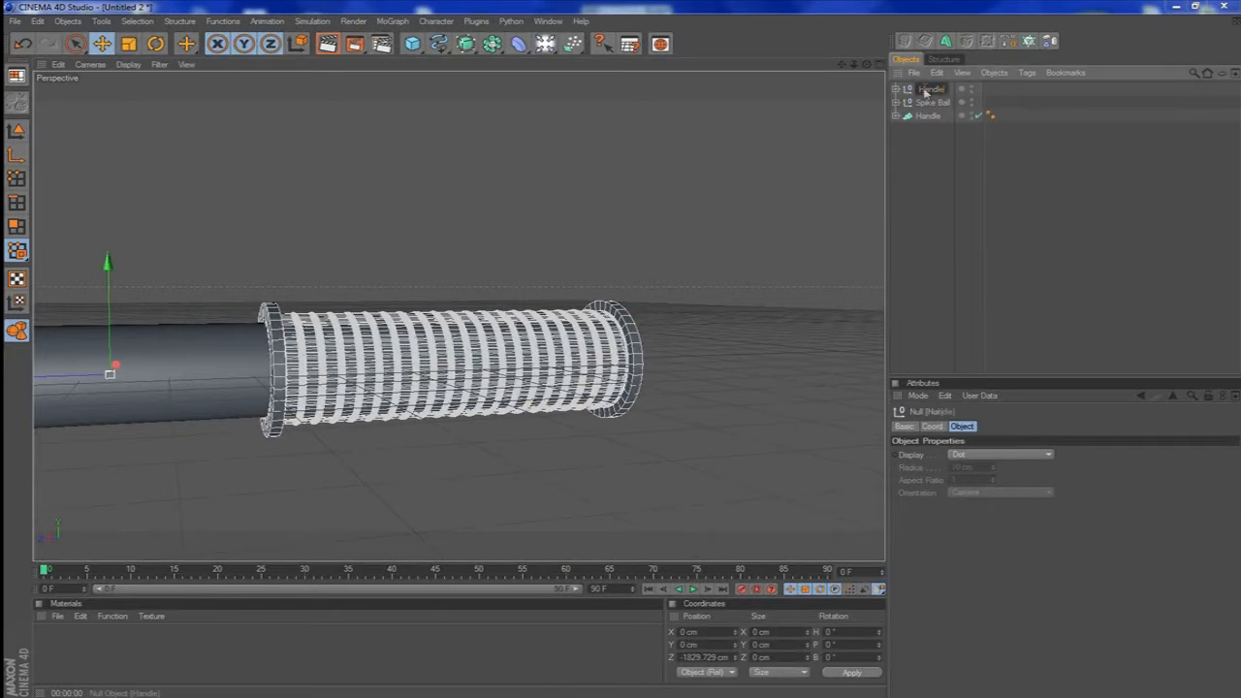
Deselect everything, inspect the whole mace model and compare its shaft with the spiked bands in the Morning Star reference picture.
left_click_drag(773, 322, 760, 316)
scroll(761, 315, "down", 3)
scroll(761, 315, "down", 1)
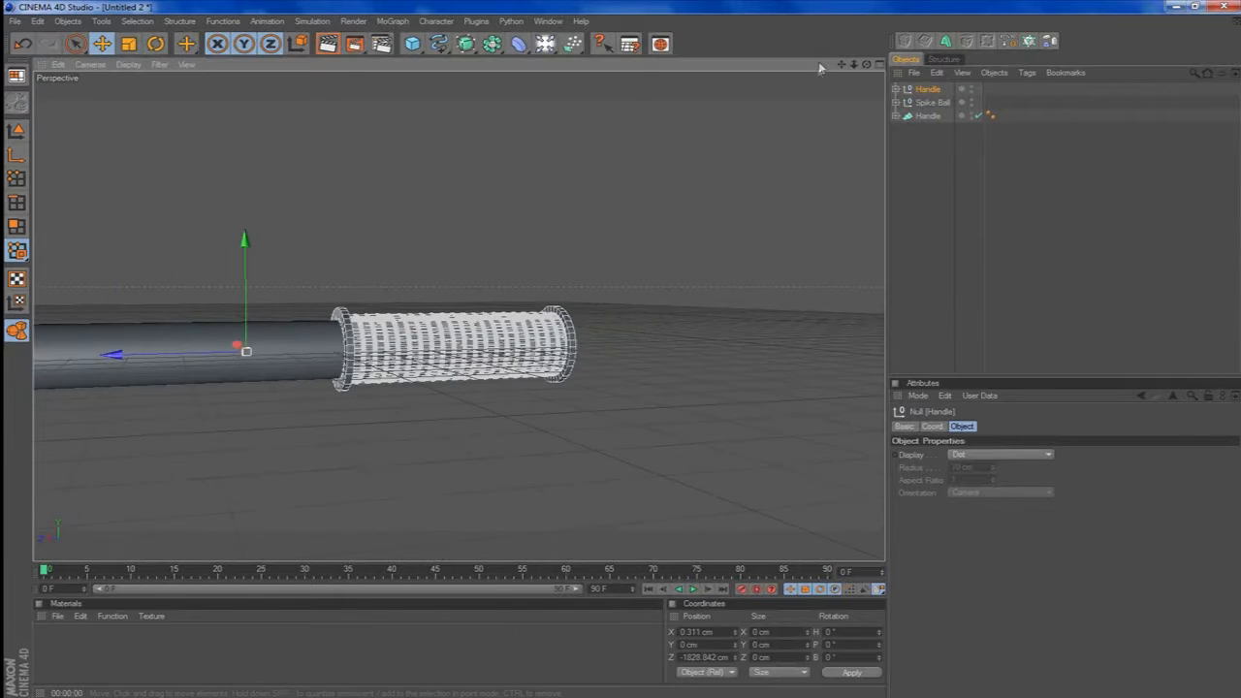
left_click_drag(840, 64, 769, 191)
scroll(766, 201, "down", 2)
left_click(928, 161)
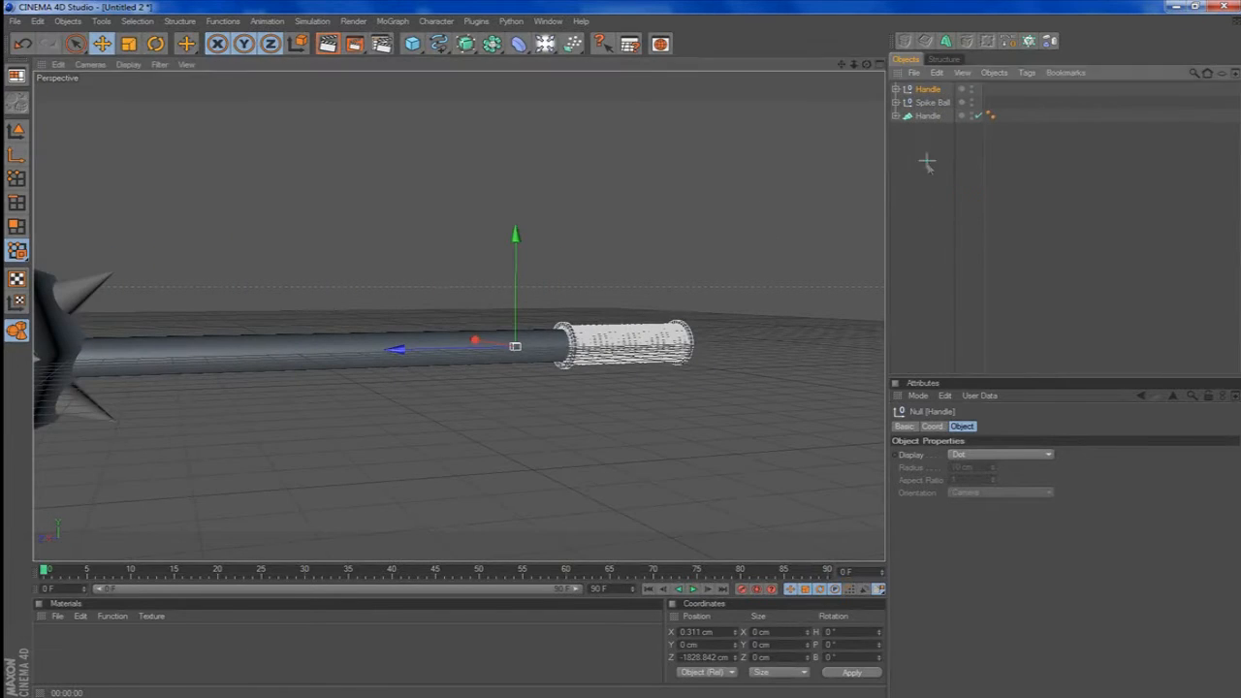
left_click_drag(841, 64, 1008, 71)
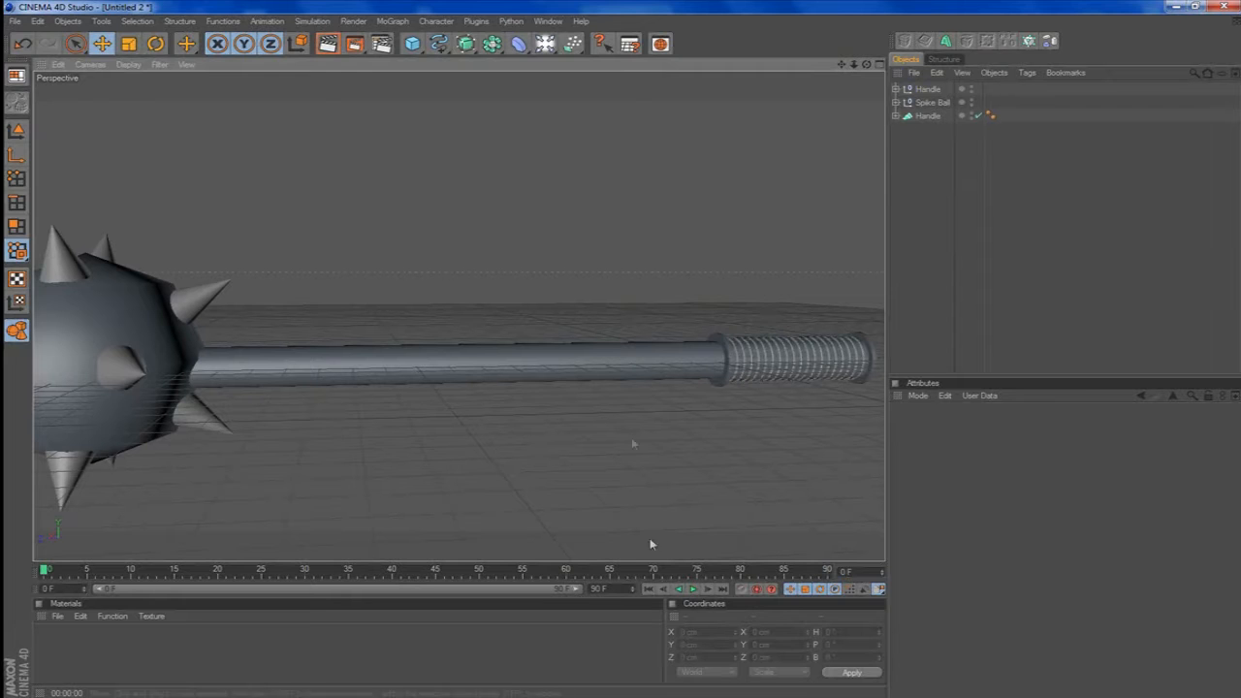
left_click(669, 687)
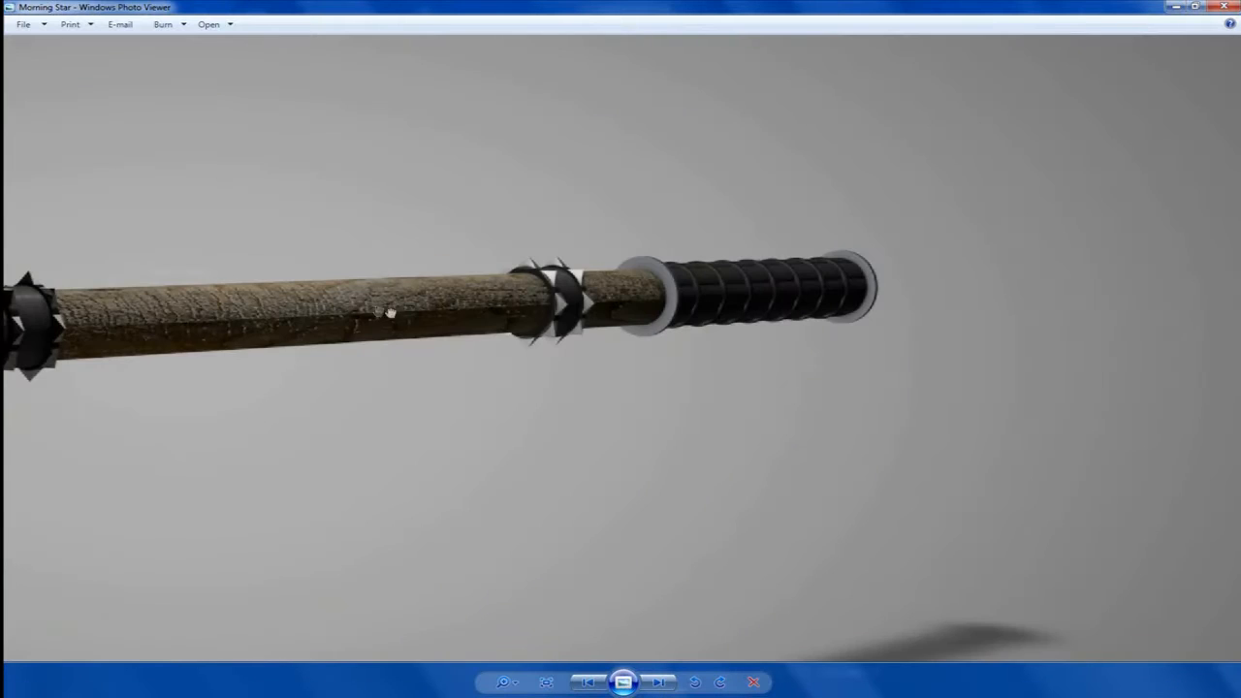
left_click_drag(390, 313, 643, 320)
Switch to Firefox and open Google Images in a new tab.
left_click(133, 684)
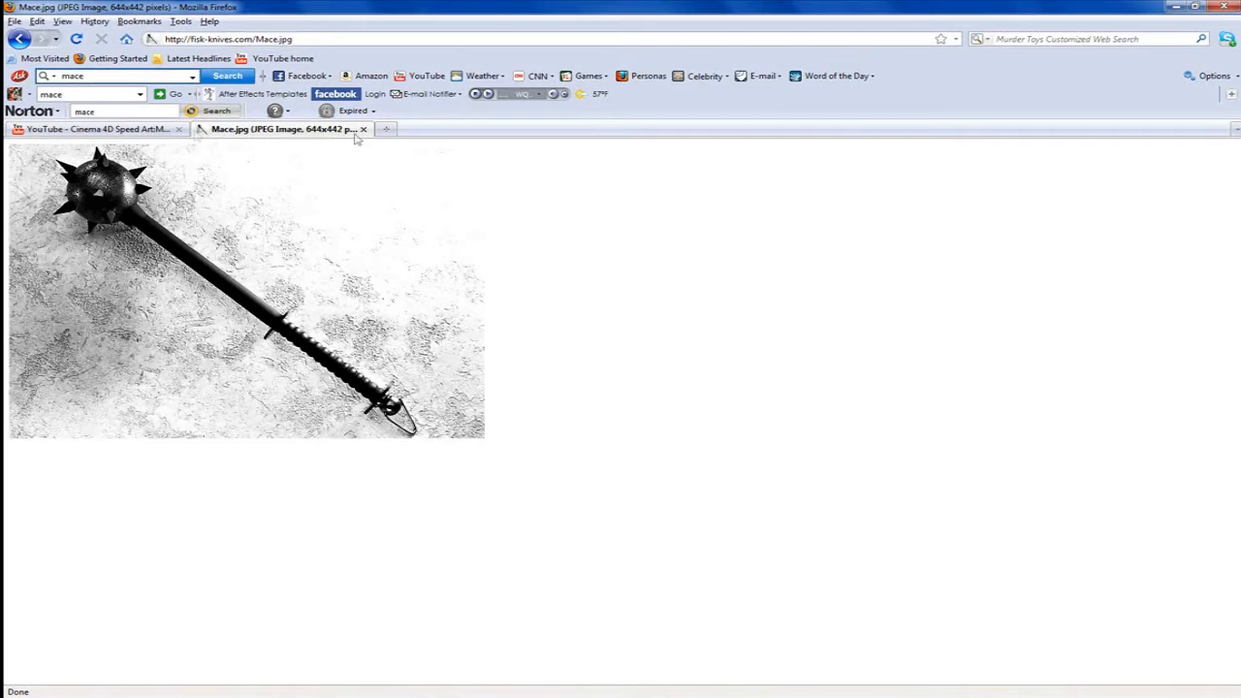
key("ctrl+t")
type("google")
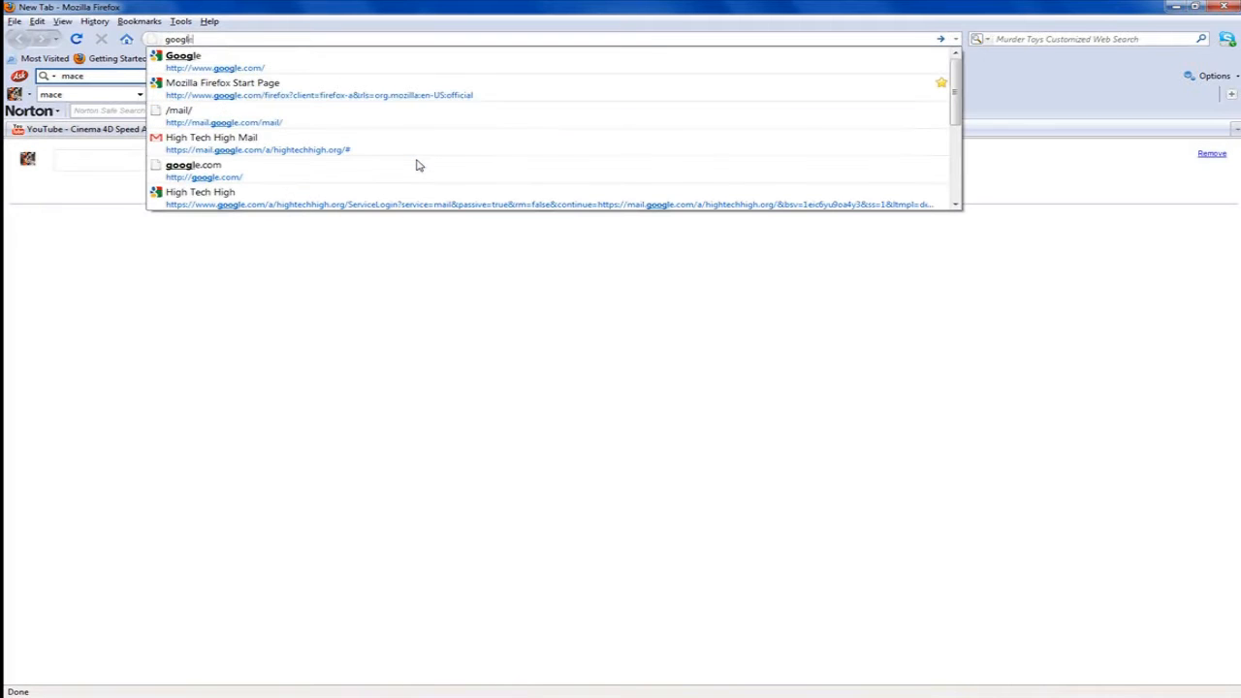
key("Down")
key("Return")
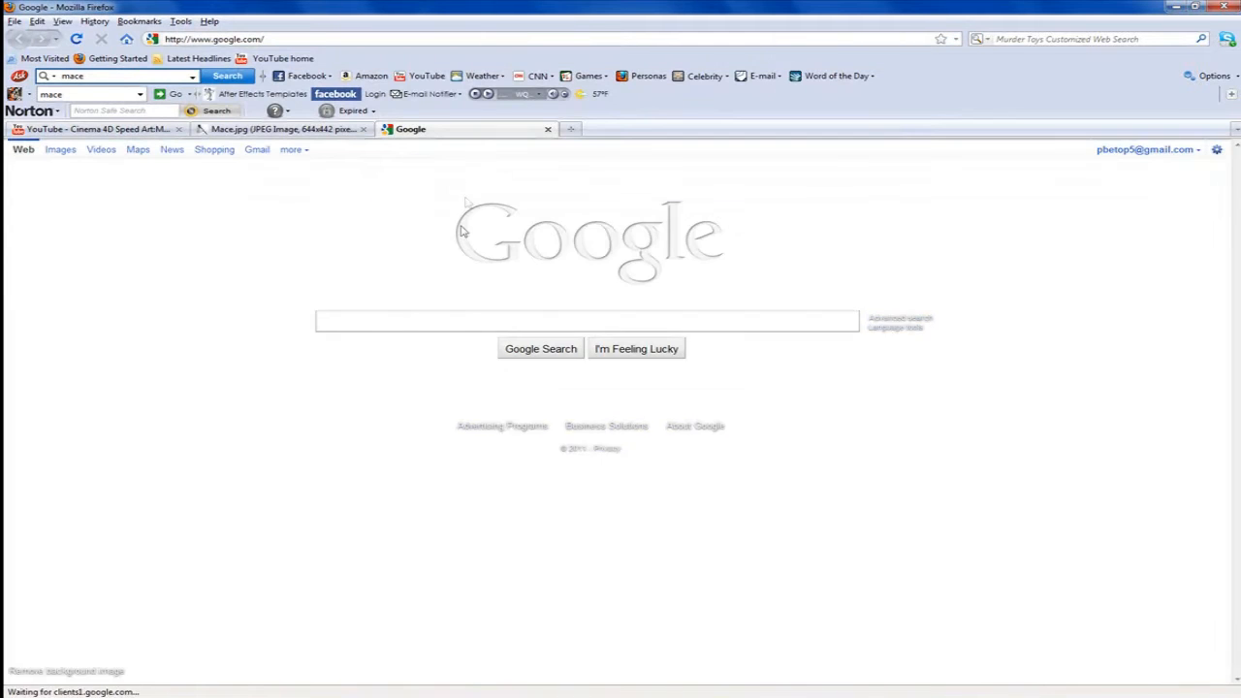
left_click(60, 150)
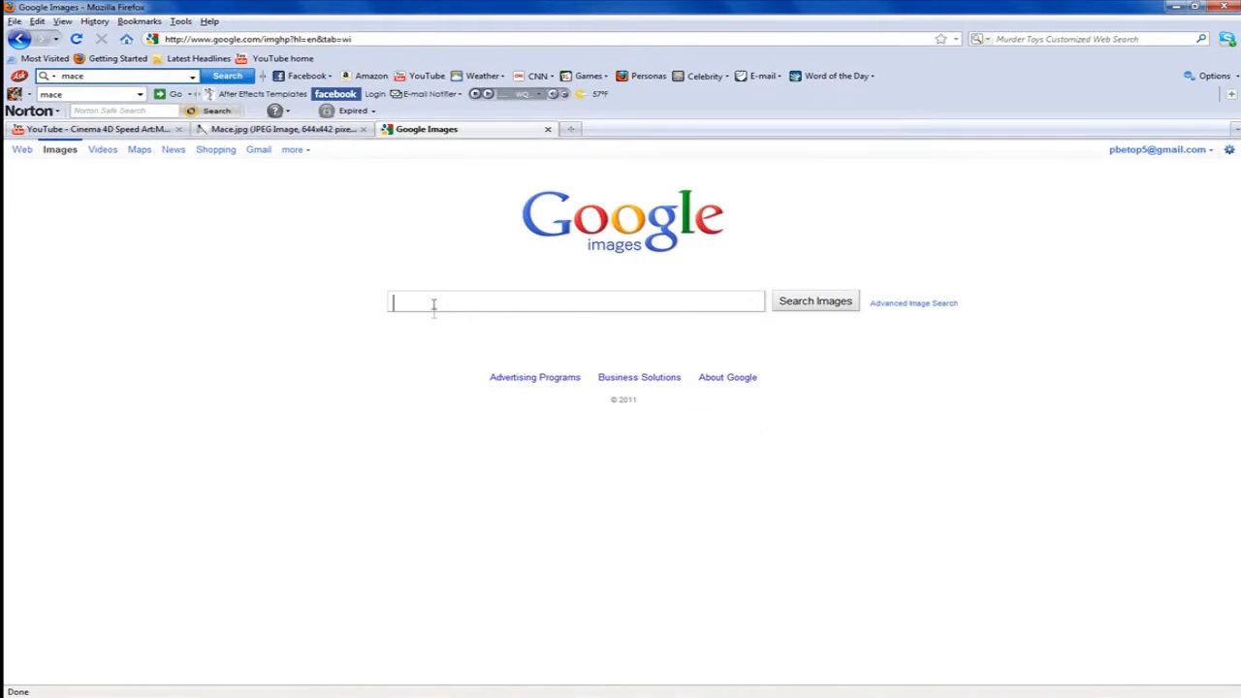
Search Google Images for "spike band", refine the query to "spike bands" and look over the studded bracelet pictures.
type("spike band")
key("Return")
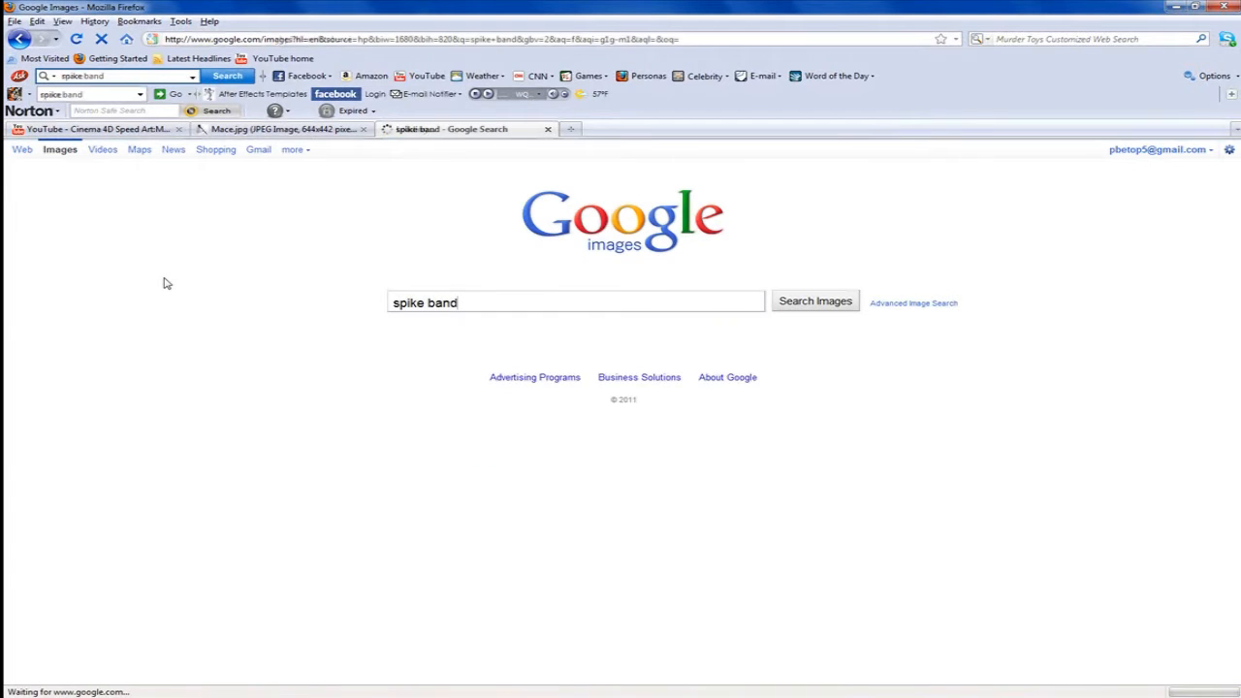
left_click(279, 189)
type("s")
key("Return")
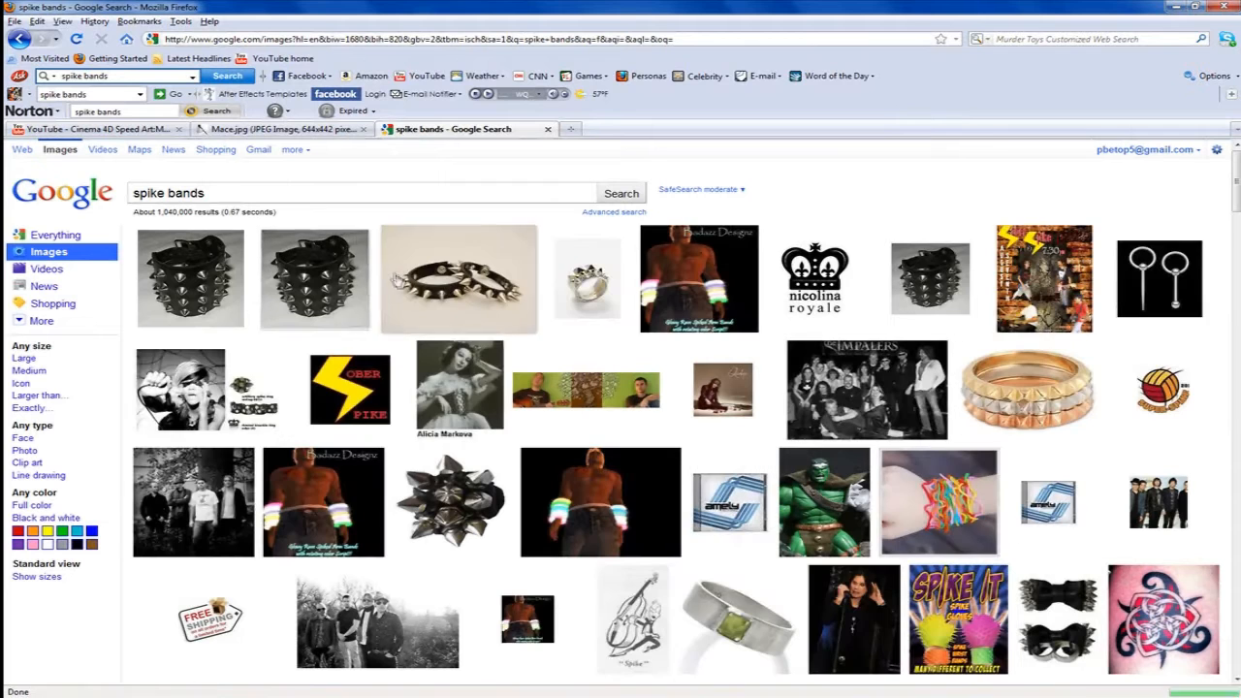
mouse_move(400, 282)
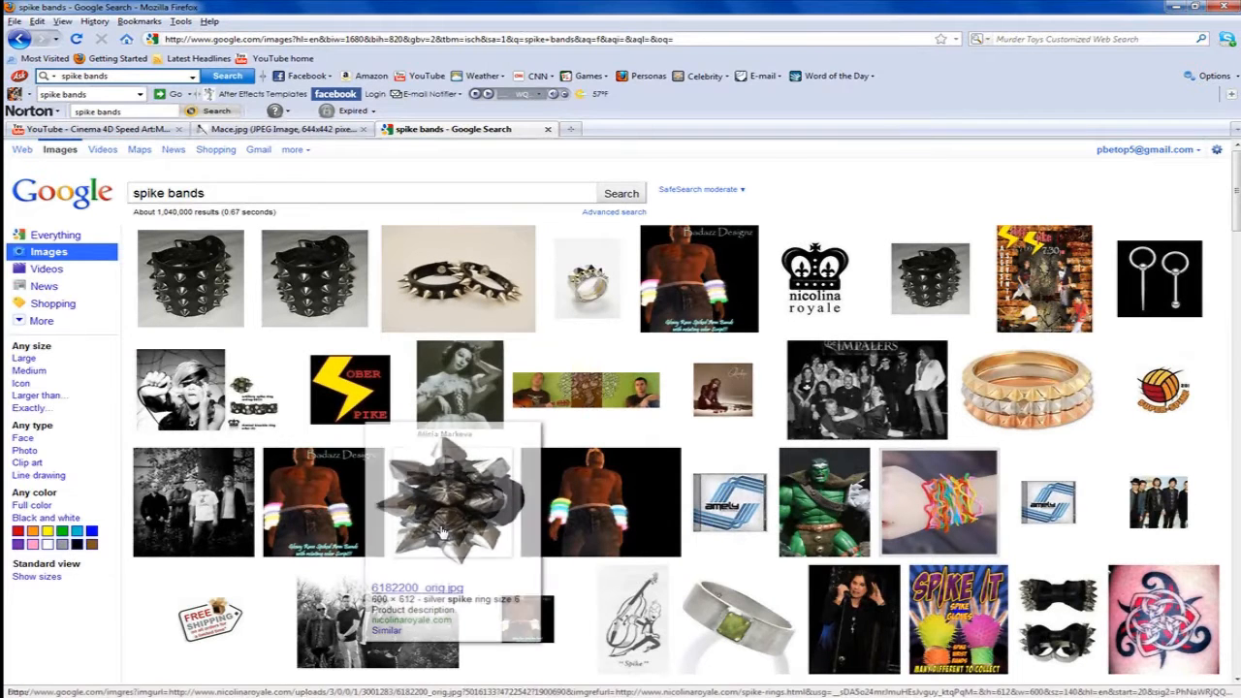
mouse_move(572, 287)
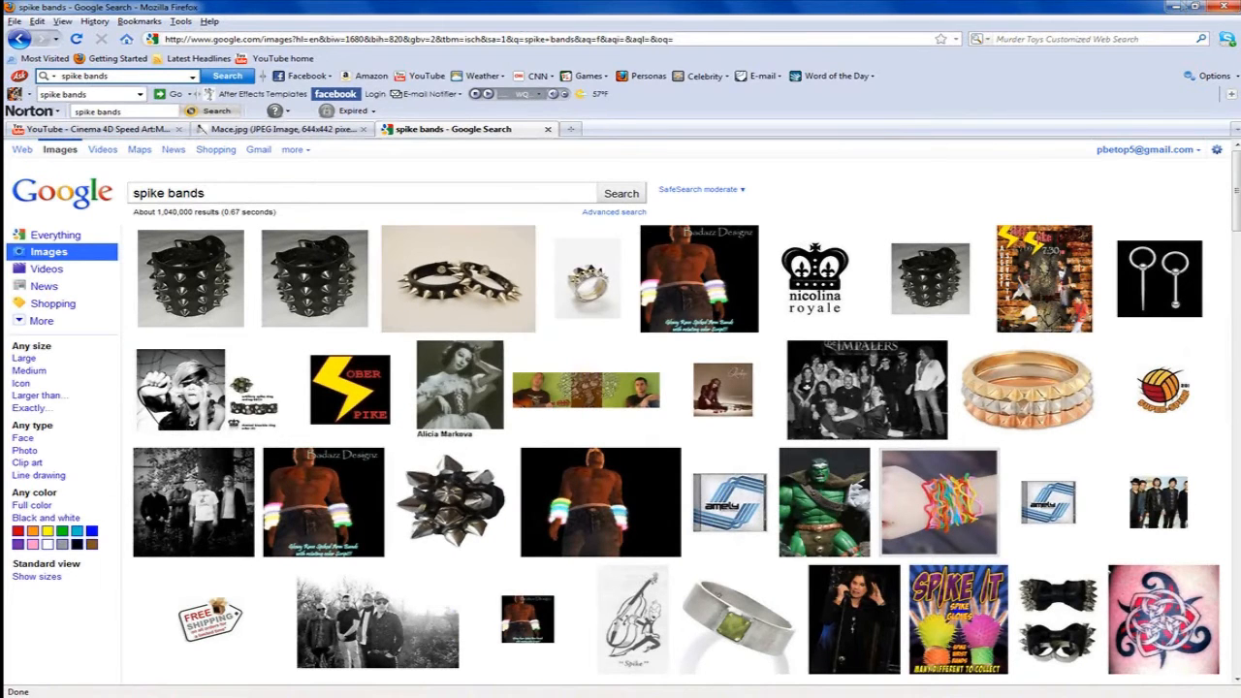
Return to Cinema 4D and render a viewport preview of the whole mace.
left_click(1176, 7)
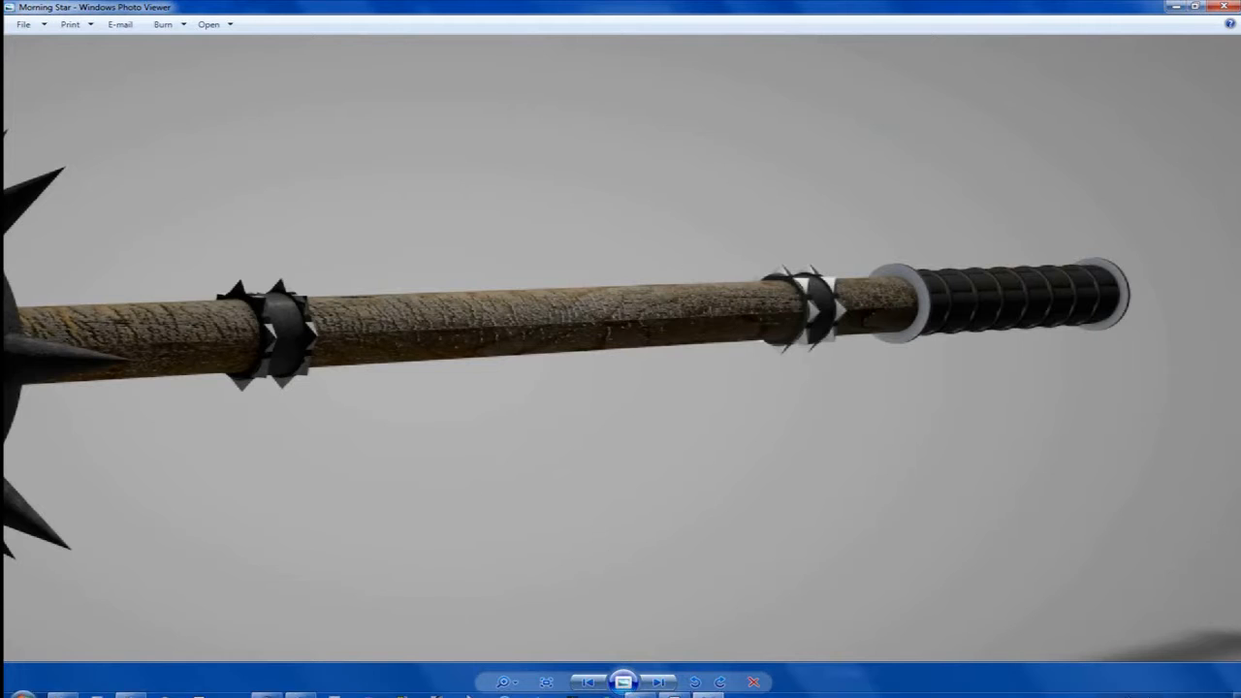
mouse_move(300, 690)
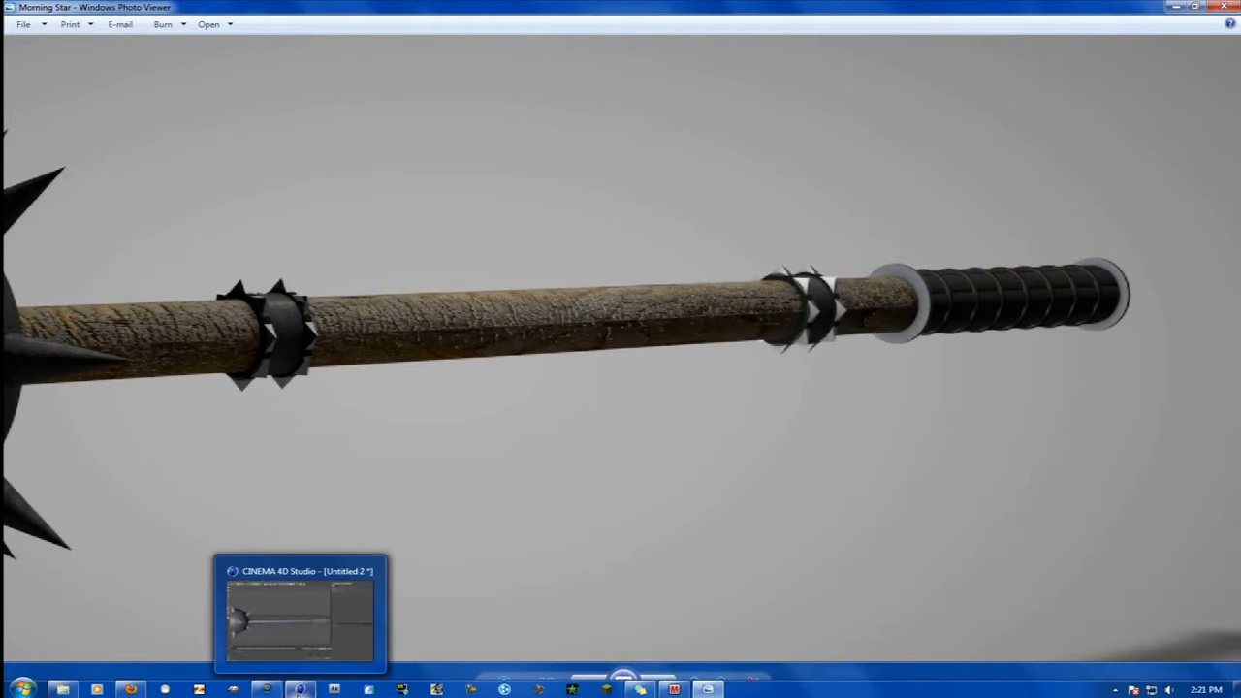
left_click(300, 690)
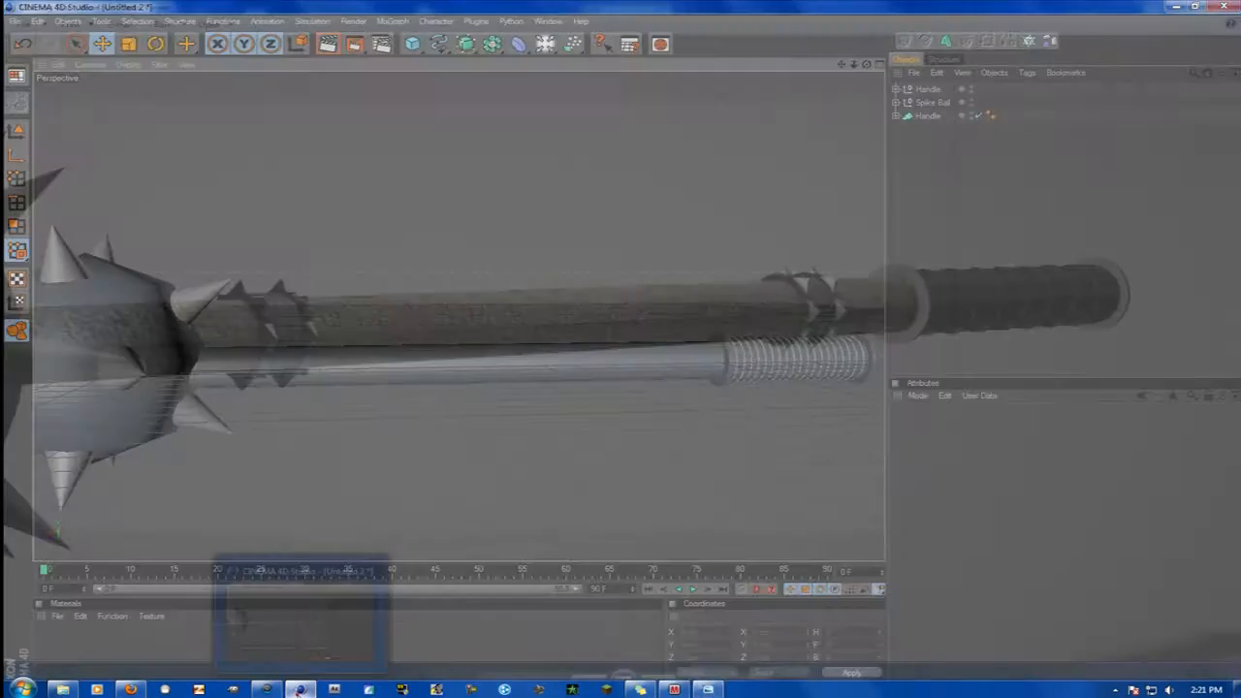
scroll(363, 526, "down", 5)
scroll(352, 194, "up", 3)
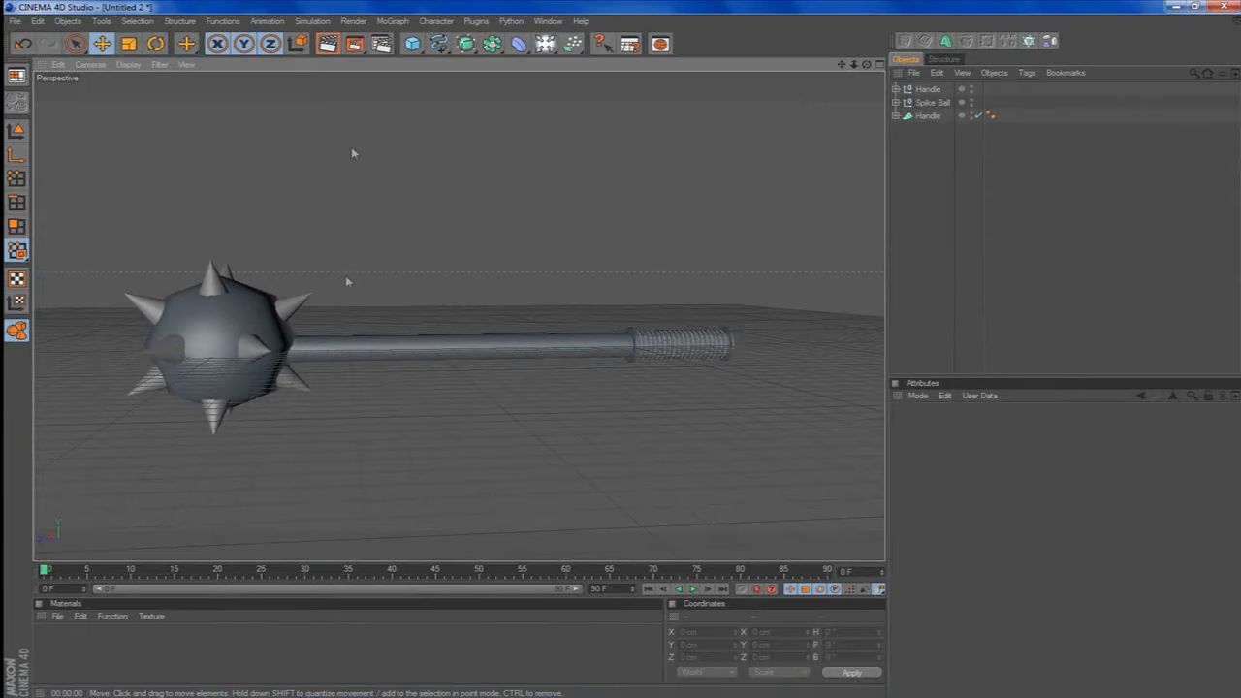
left_click(327, 44)
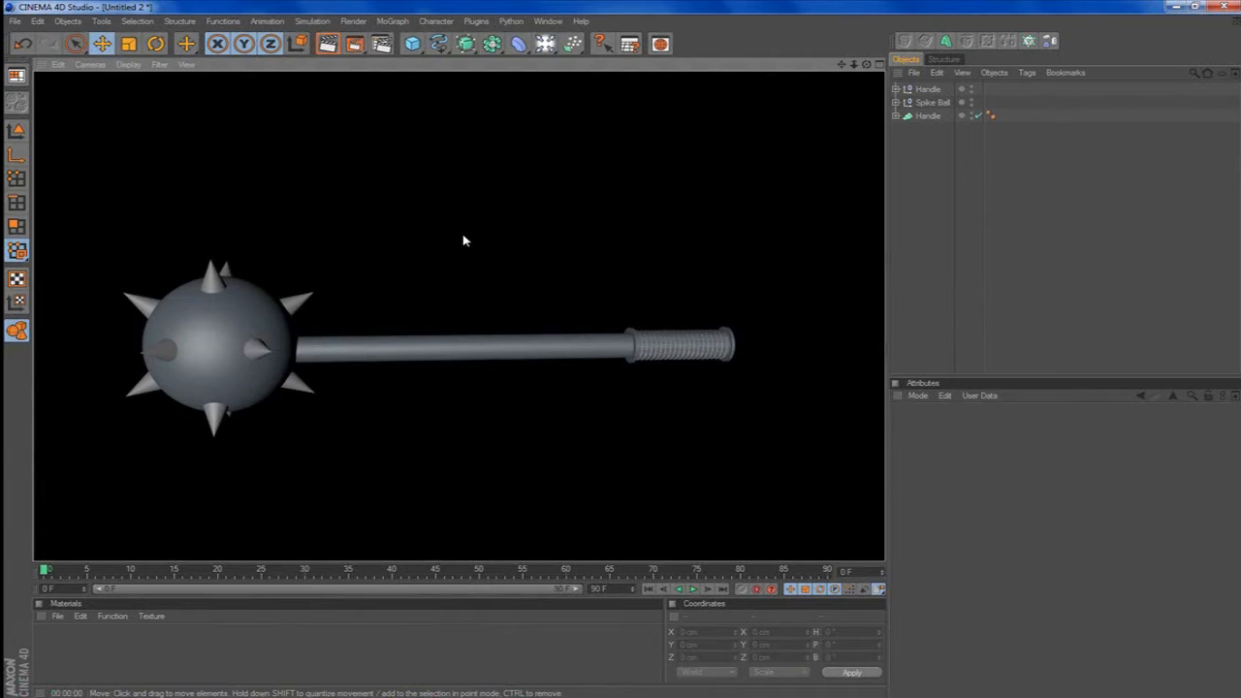
Add a Tube oriented along +Z and move it along the shaft to about -1296 cm in Z.
scroll(463, 235, "up", 5)
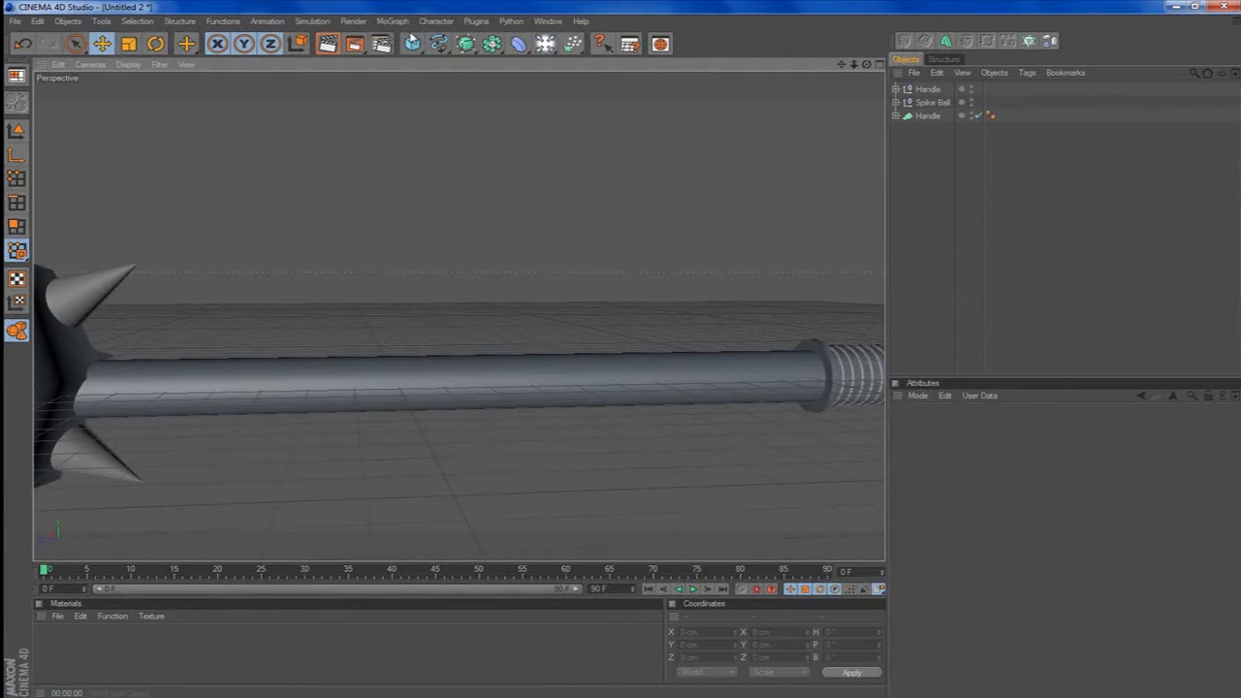
left_click_drag(413, 46, 474, 130)
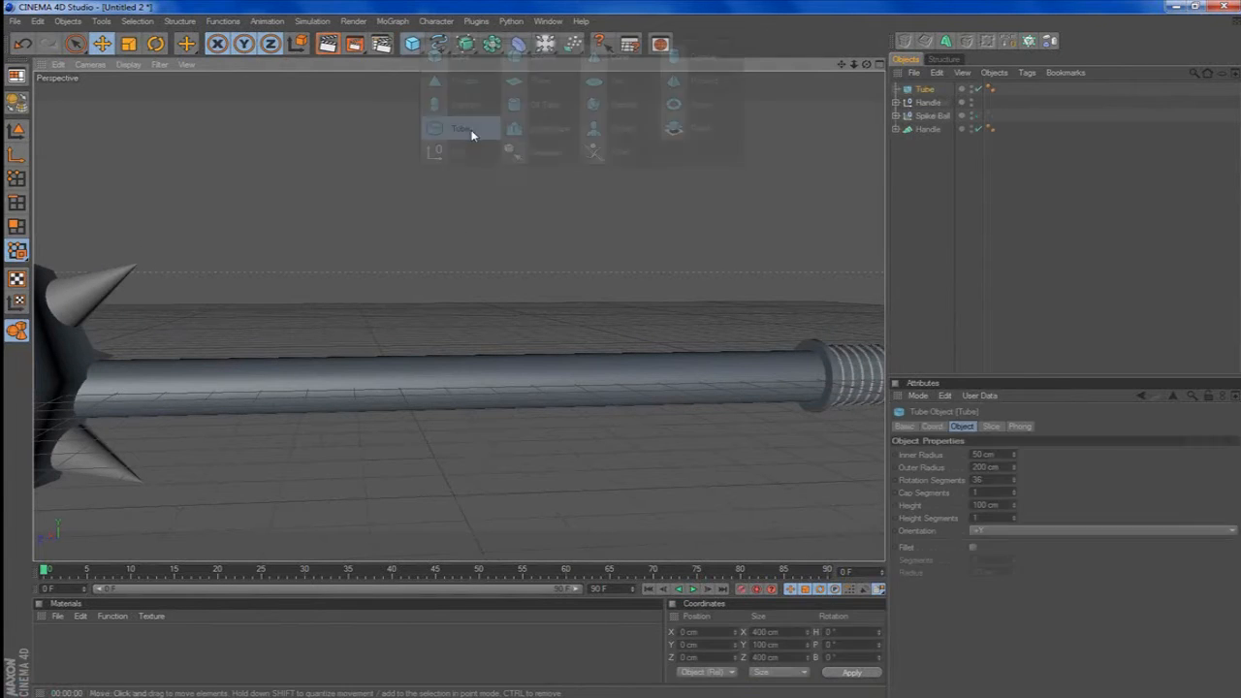
left_click(995, 531)
left_click(1006, 594)
left_click_drag(39, 385, 626, 356)
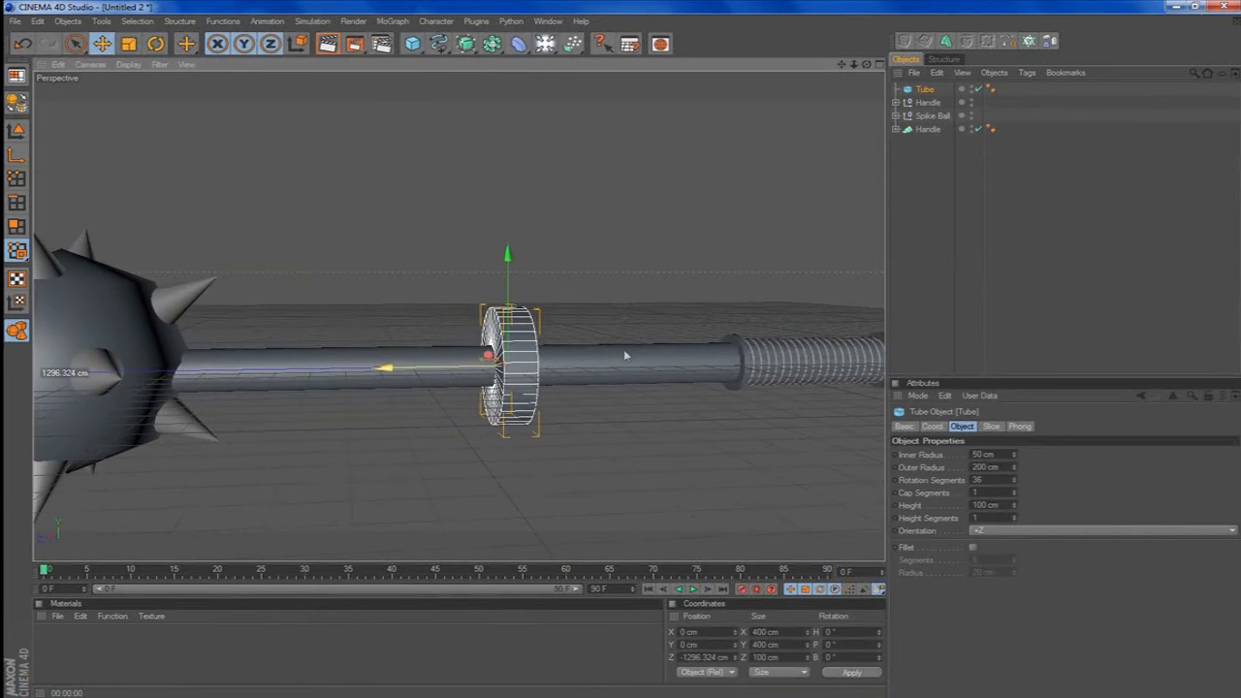
Set the tube's inner radius to 70 cm.
scroll(45, 369, "up", 8)
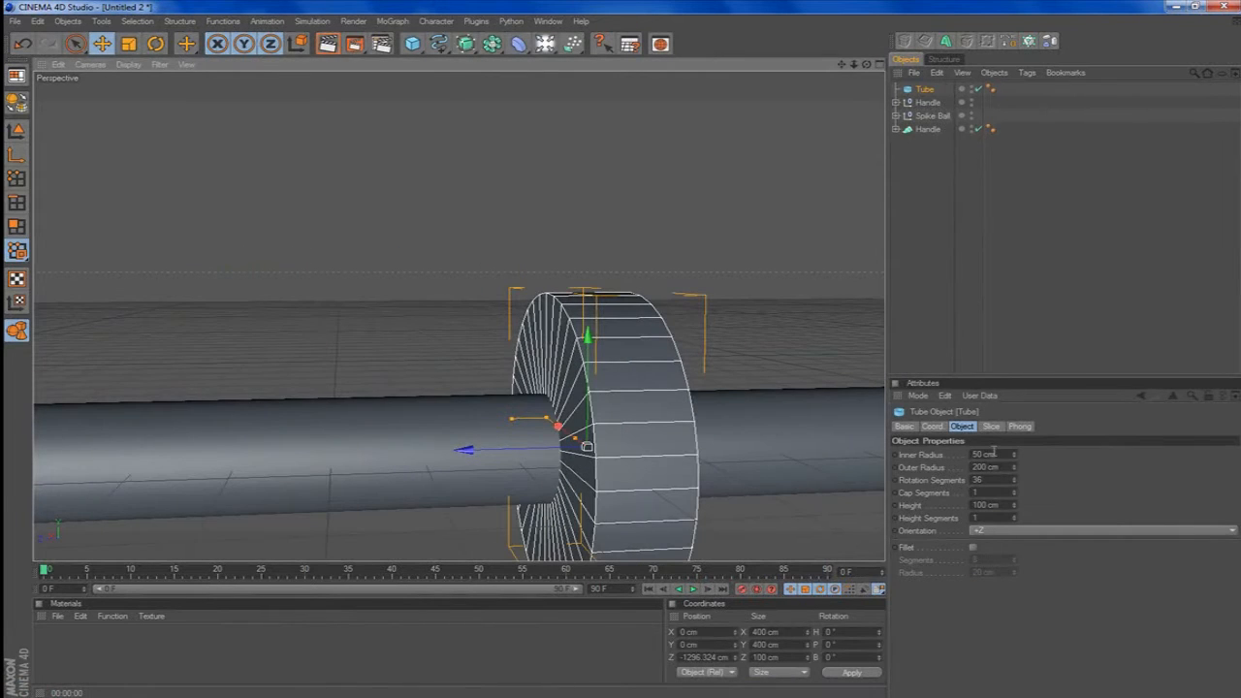
double_click(989, 454)
type("70")
key("Return")
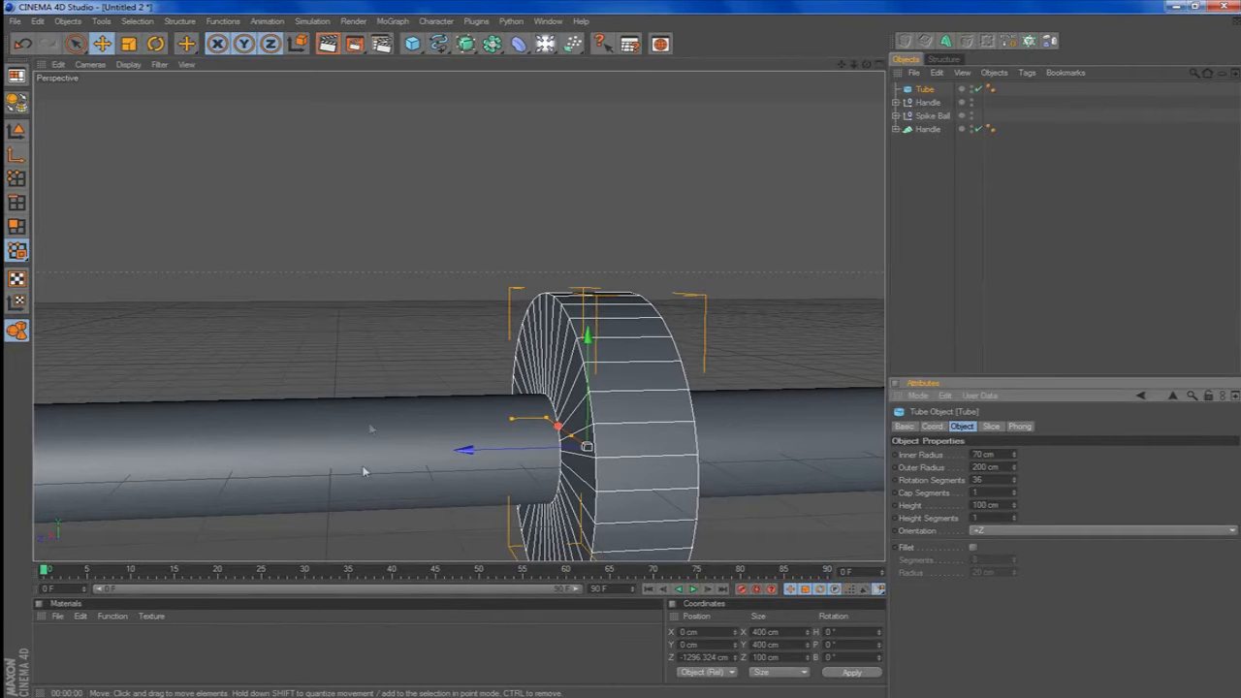
Shrink the tube around the shaft with an inner radius of 17 cm and an outer radius of 84 cm.
left_click_drag(866, 64, 1010, 342)
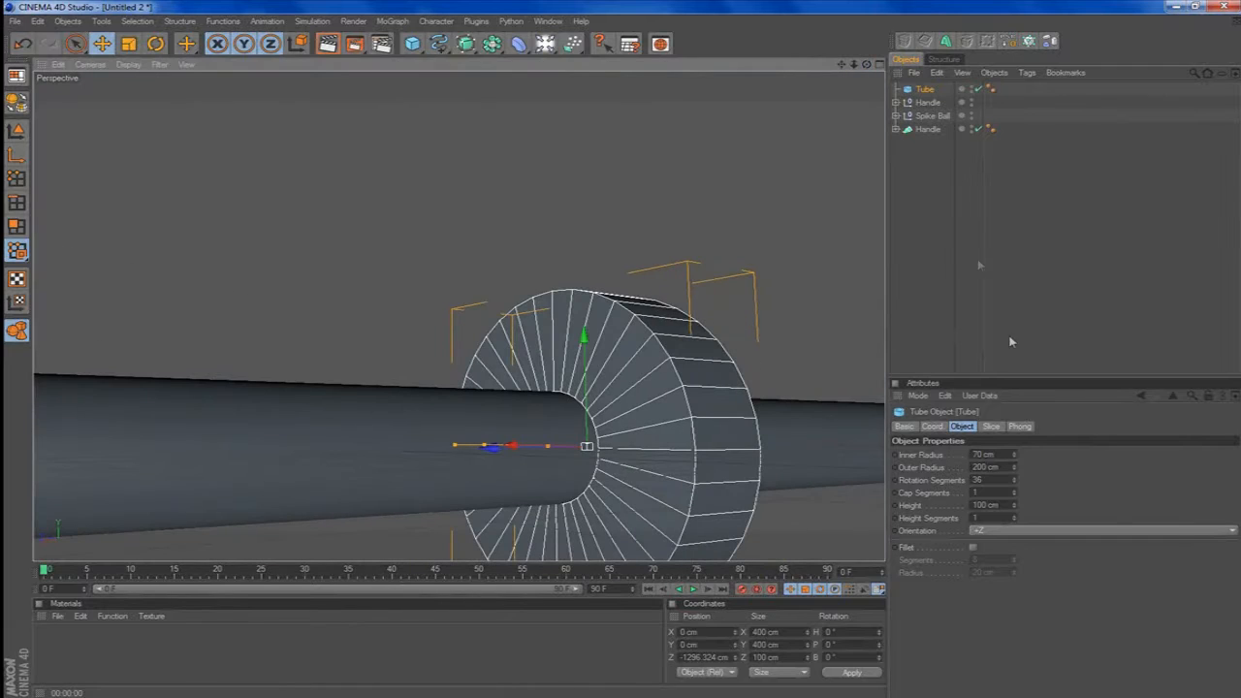
left_click_drag(1016, 469, 1015, 580)
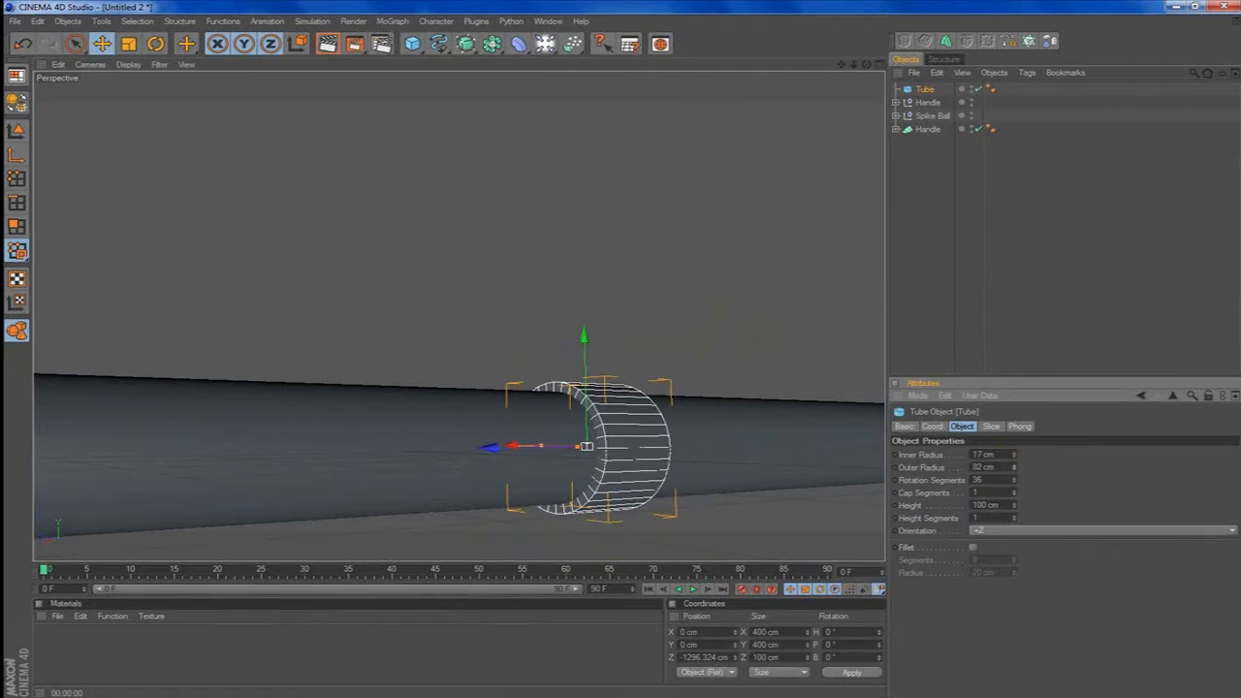
left_click_drag(1018, 474, 1015, 466)
Set the tube's height to 113 cm and its height segments to 10.
left_click_drag(866, 65, 788, 44)
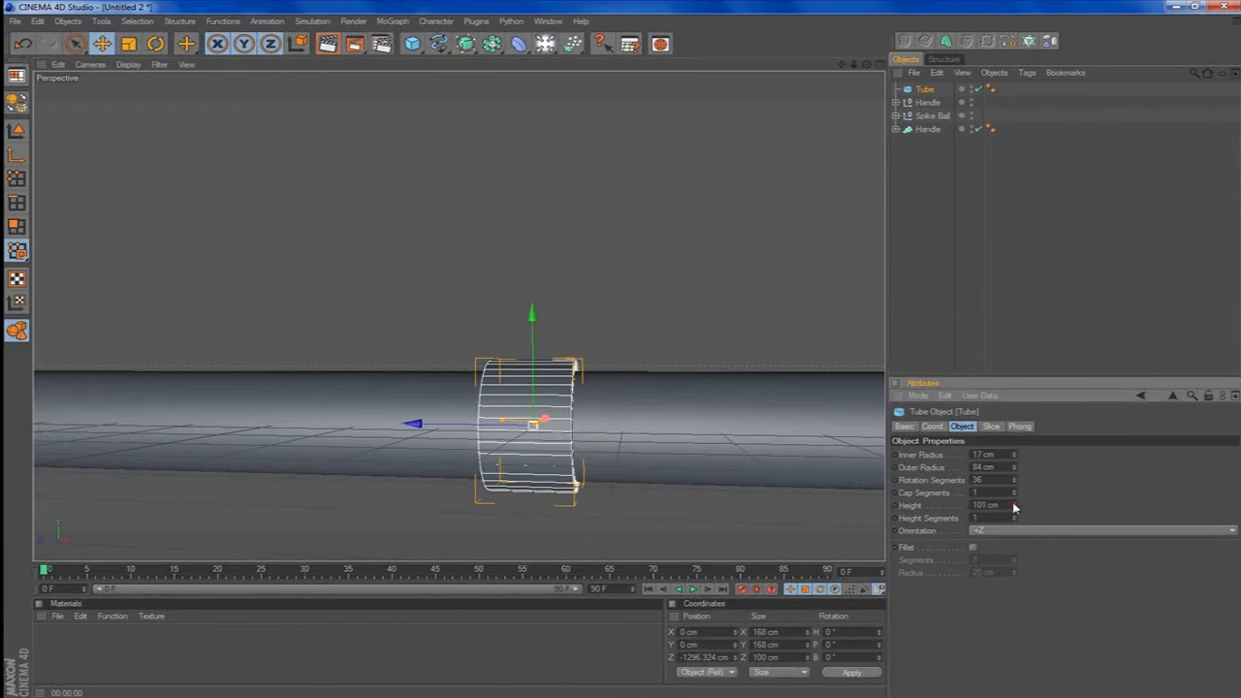
left_click_drag(1014, 506, 1014, 500)
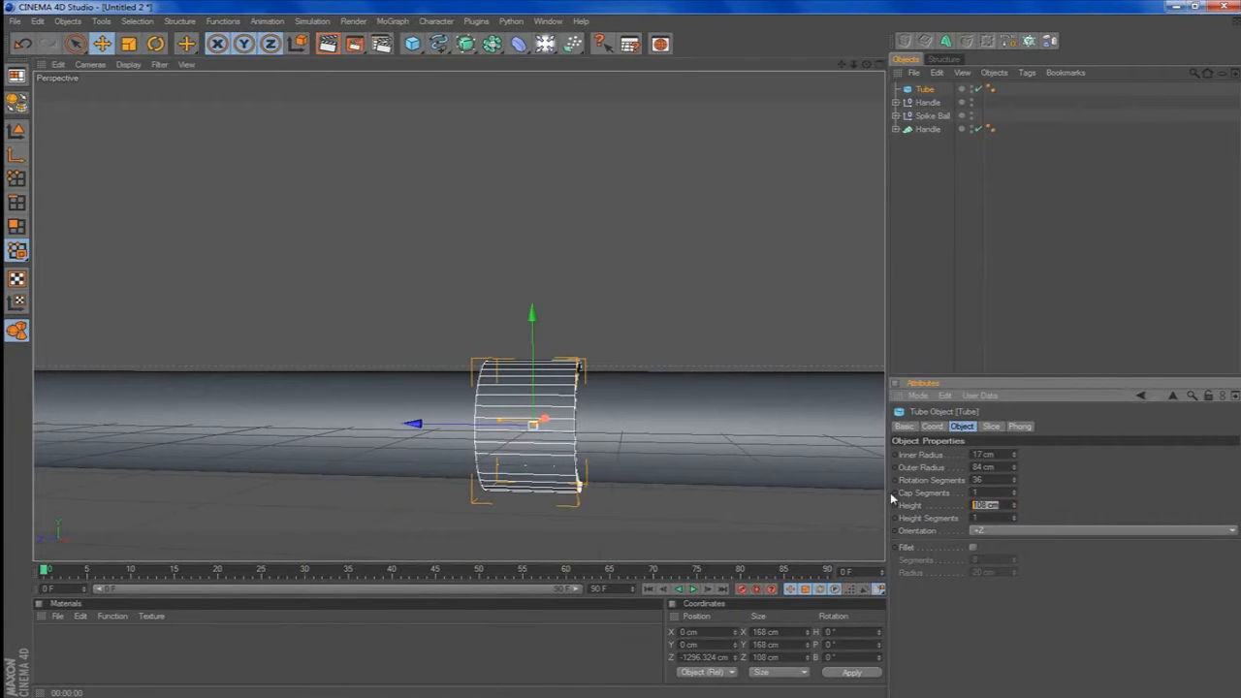
key("Return")
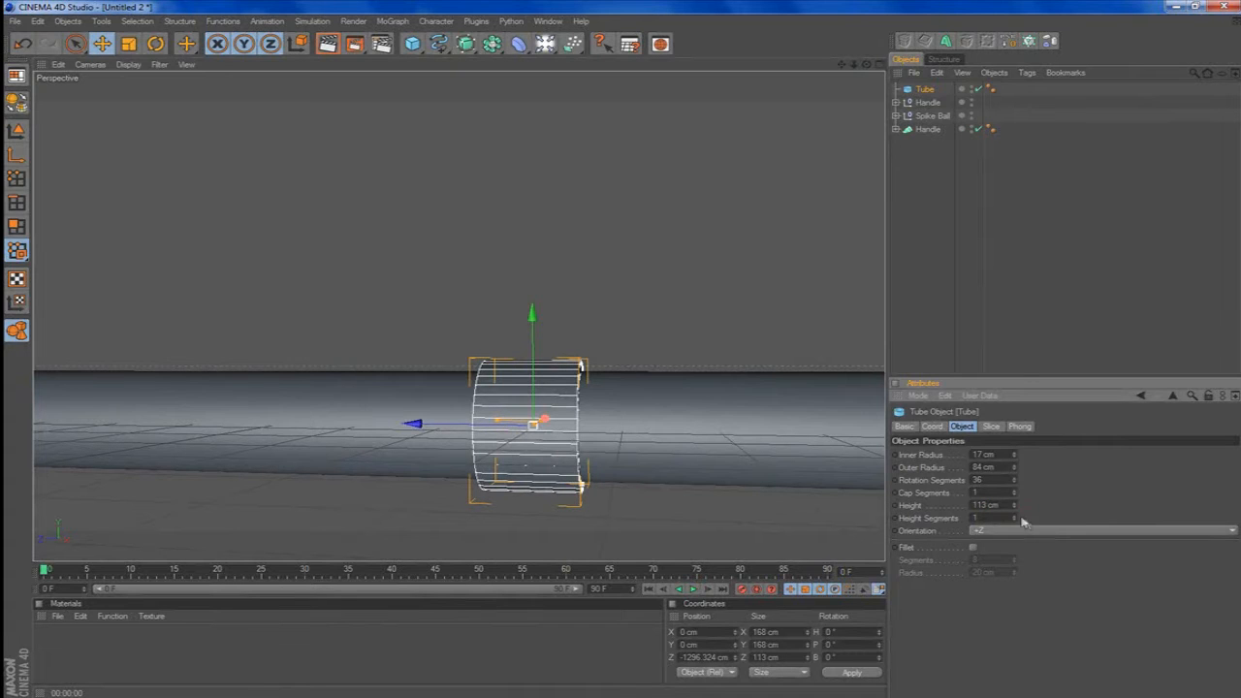
left_click_drag(1016, 517, 1014, 513)
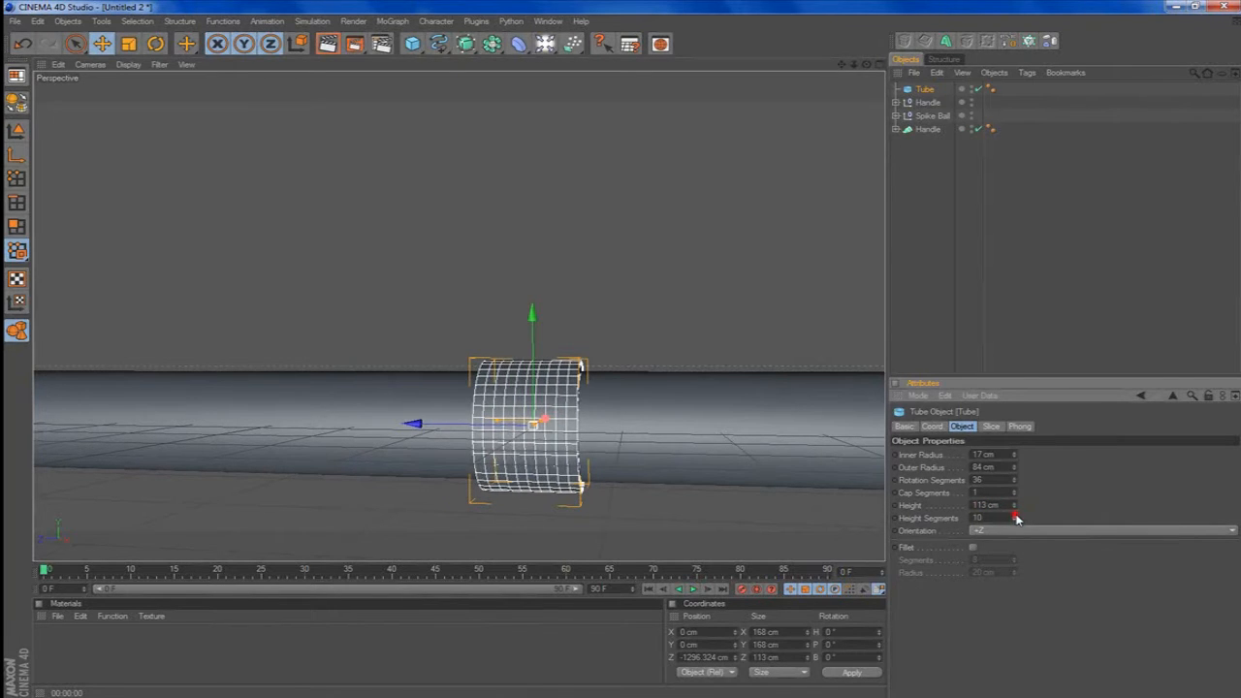
Convert the tube around the shaft into an editable polygon object.
scroll(802, 451, "up", 3)
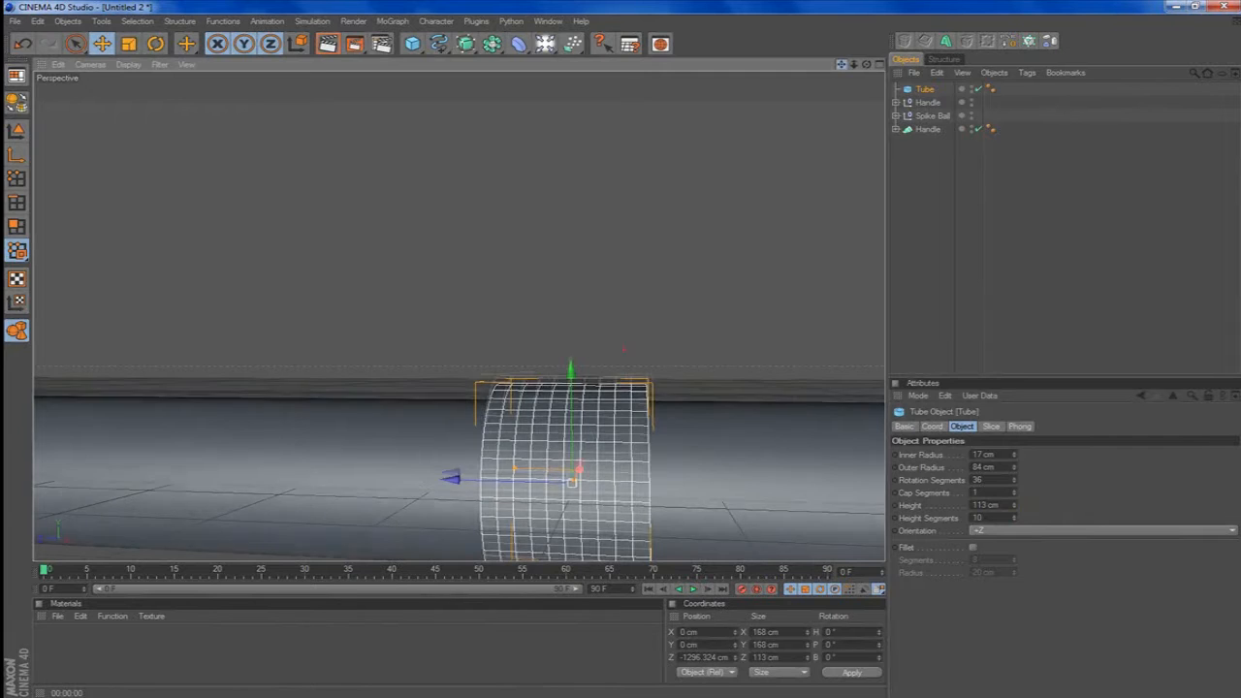
left_click_drag(841, 65, 810, 2)
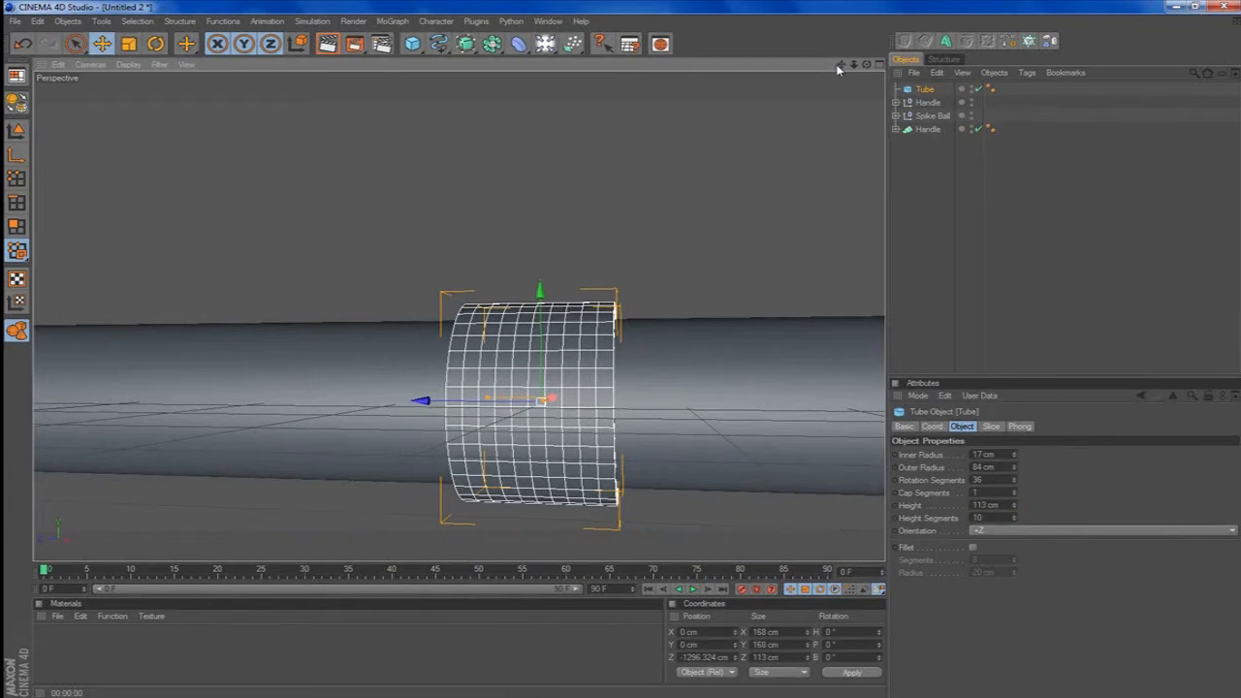
left_click_drag(866, 65, 920, 55)
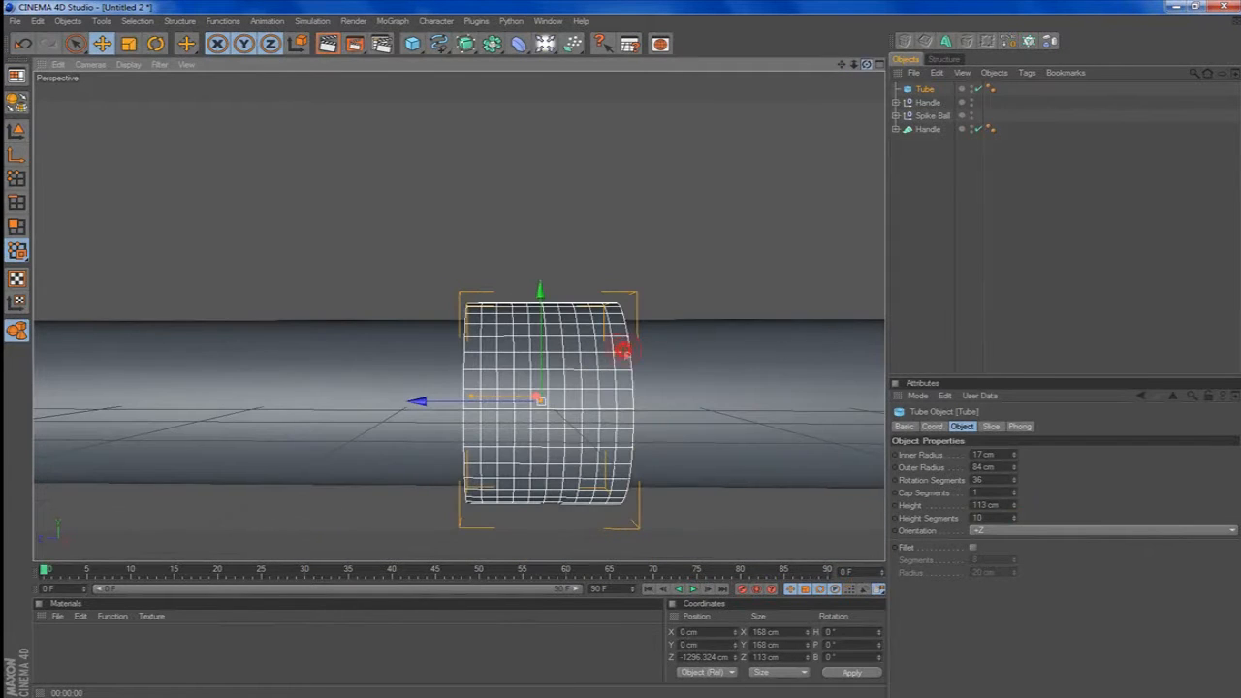
key("c")
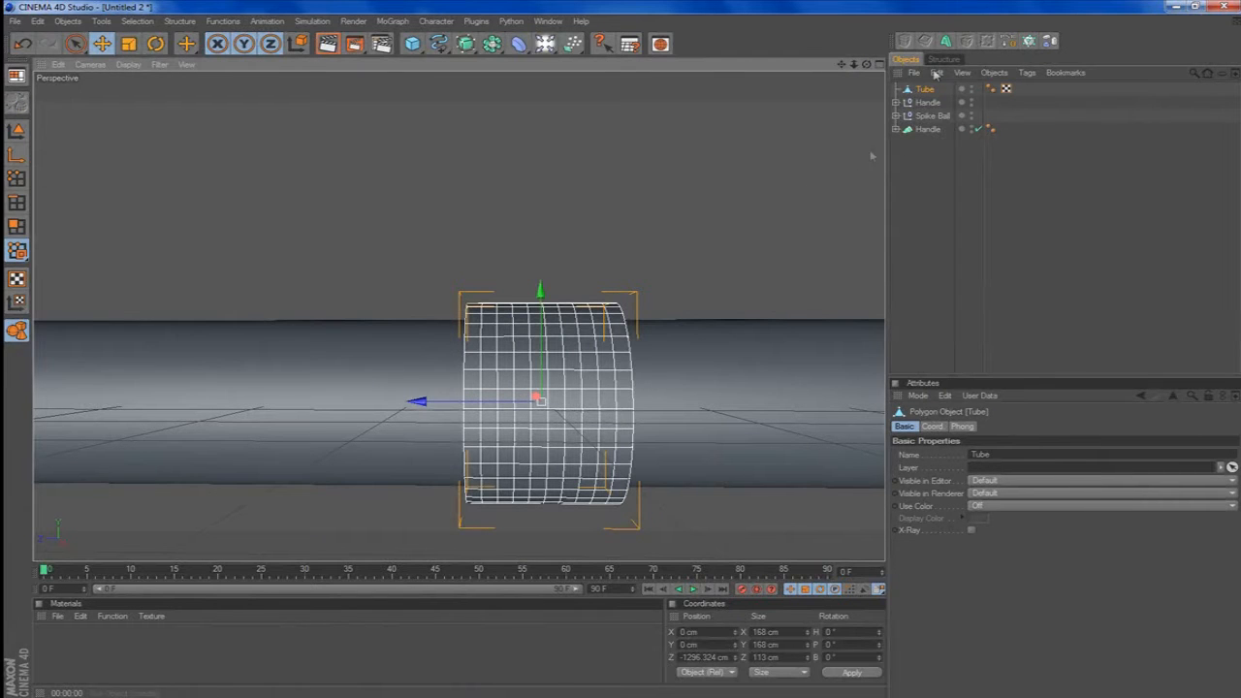
Loop-select the three outermost rings of polygons at each end of the tube.
left_click(17, 226)
left_click(487, 332)
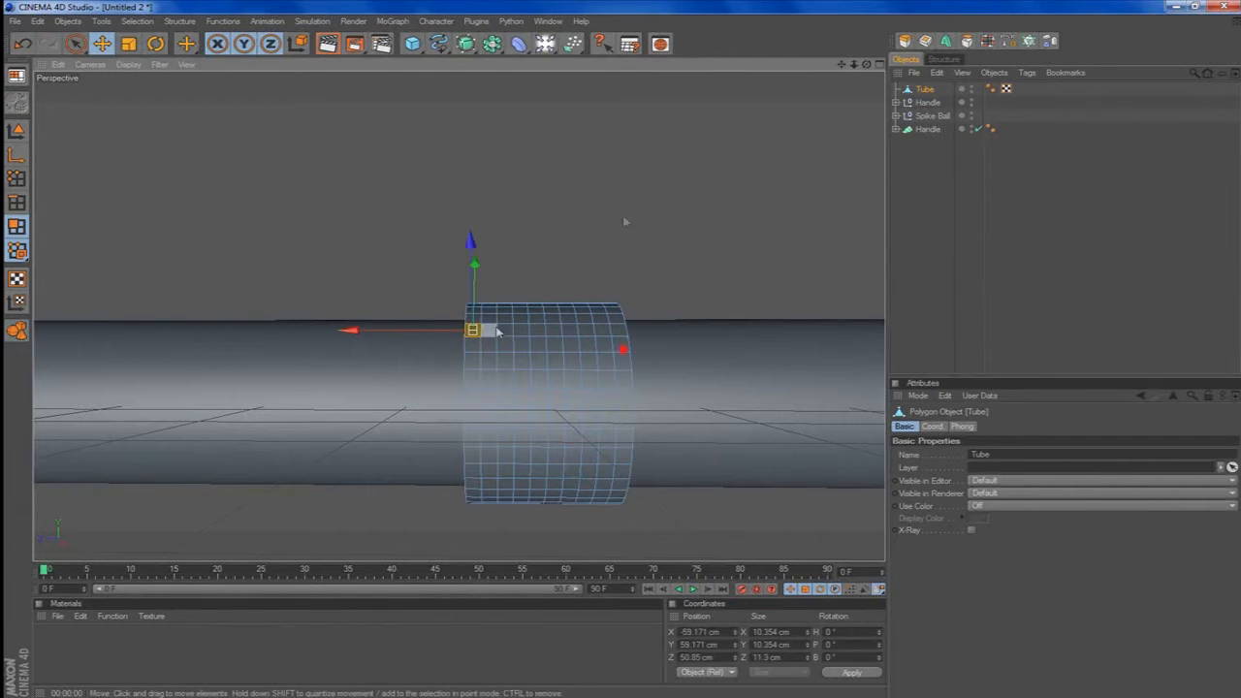
left_click(987, 41)
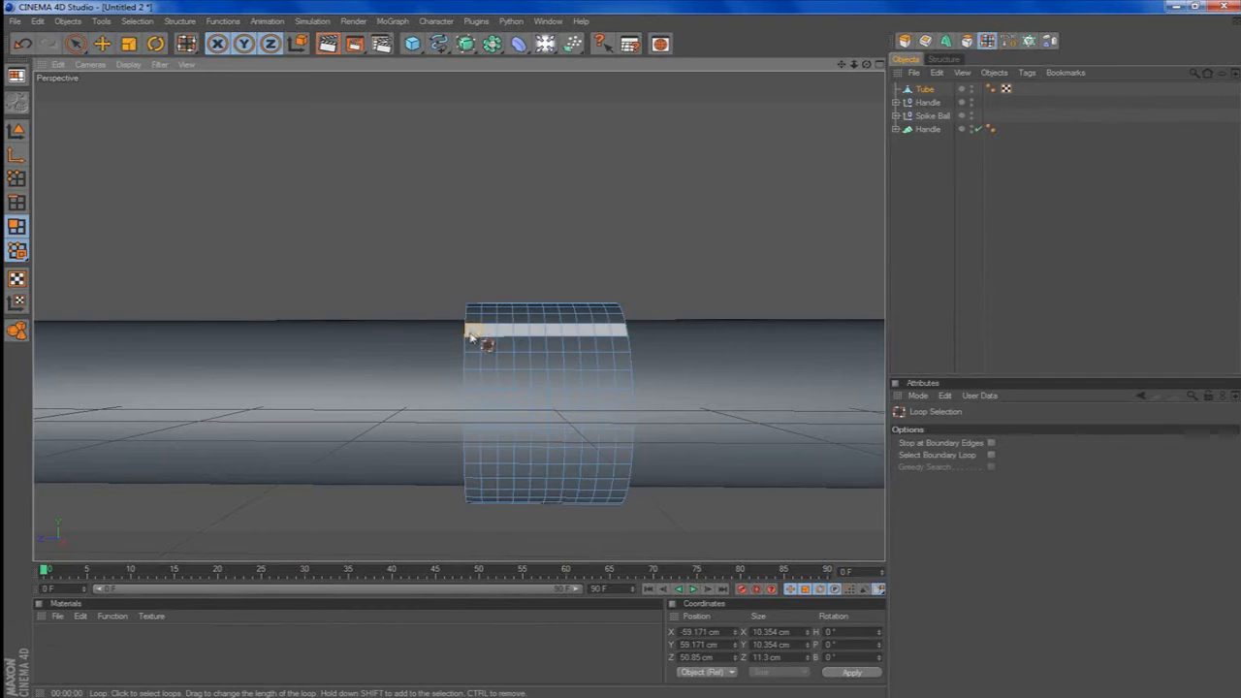
left_click_drag(472, 330, 588, 325)
left_click(506, 324, "shift")
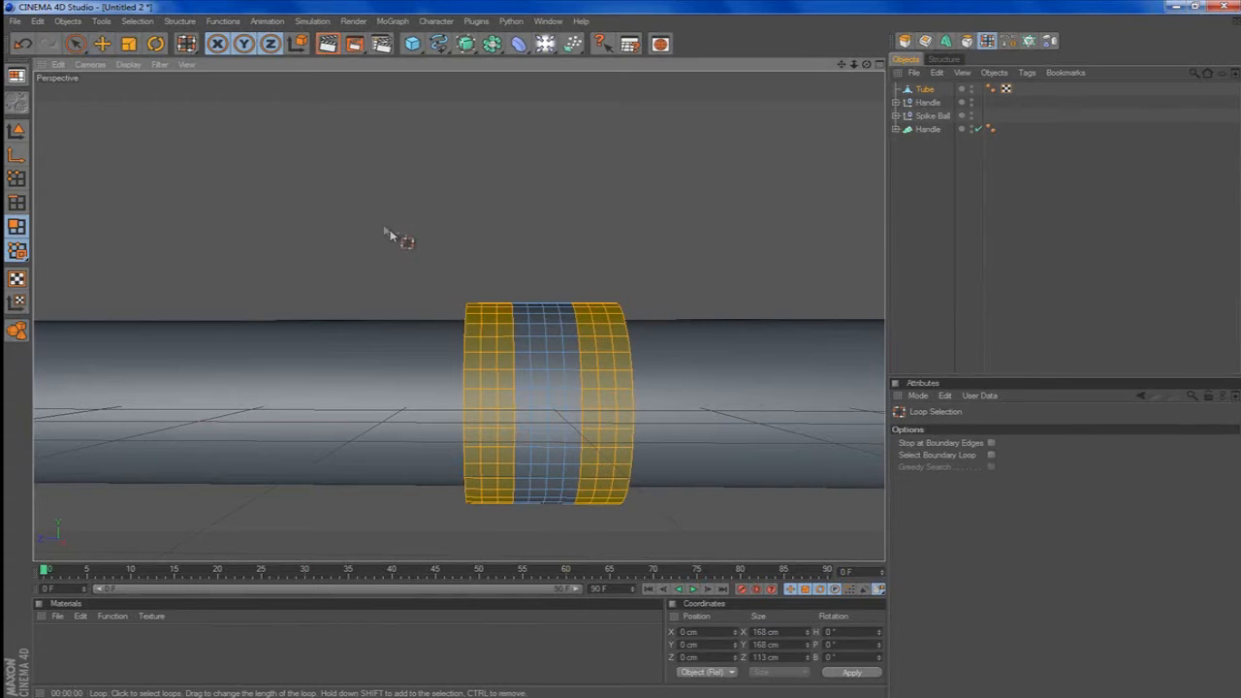
Try extruding the selected three-ring bands outward with an offset of 6 cm.
key("d")
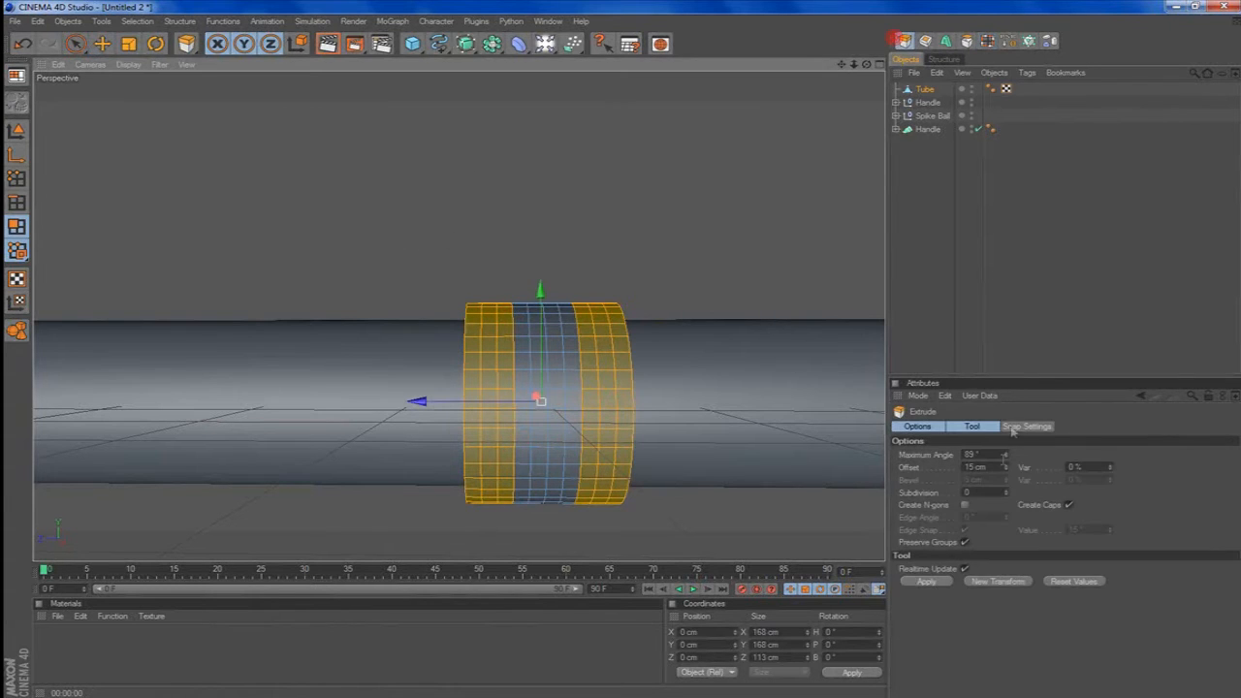
left_click(935, 579)
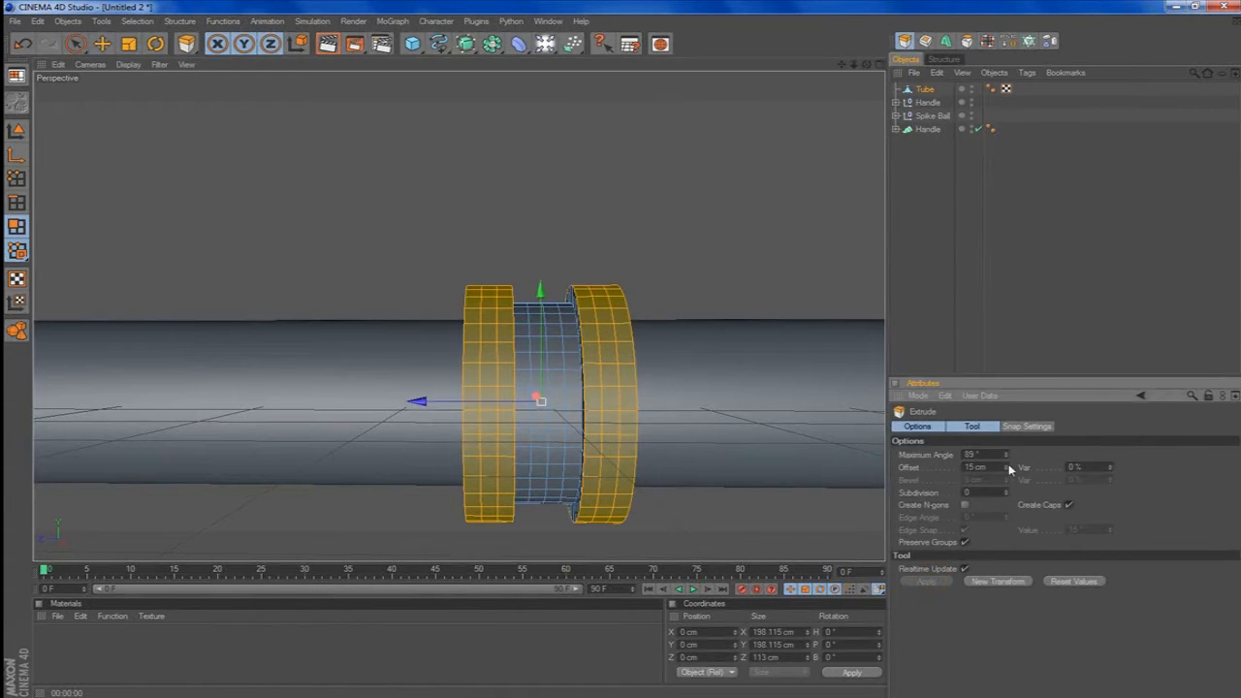
left_click_drag(1009, 472, 1003, 478)
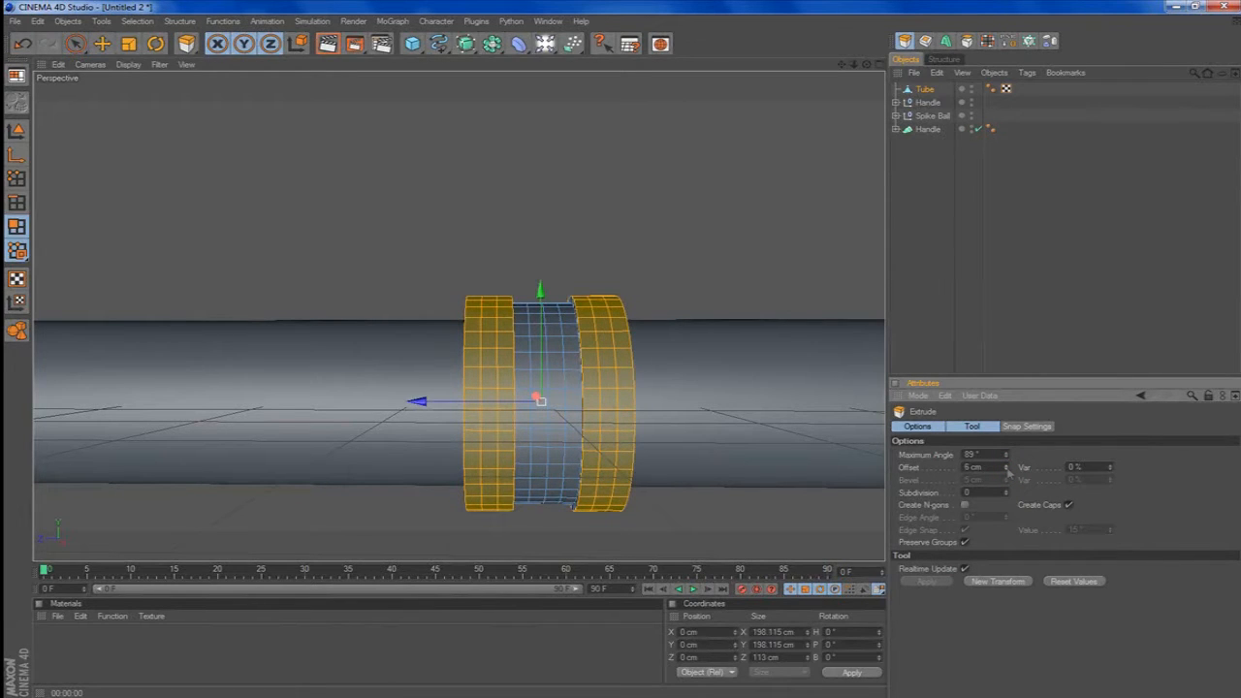
Undo the extrusion and the last loop selections, keeping two selected rings at each end of the tube.
key("ctrl+z")
key("ctrl+z")
key("ctrl+z")
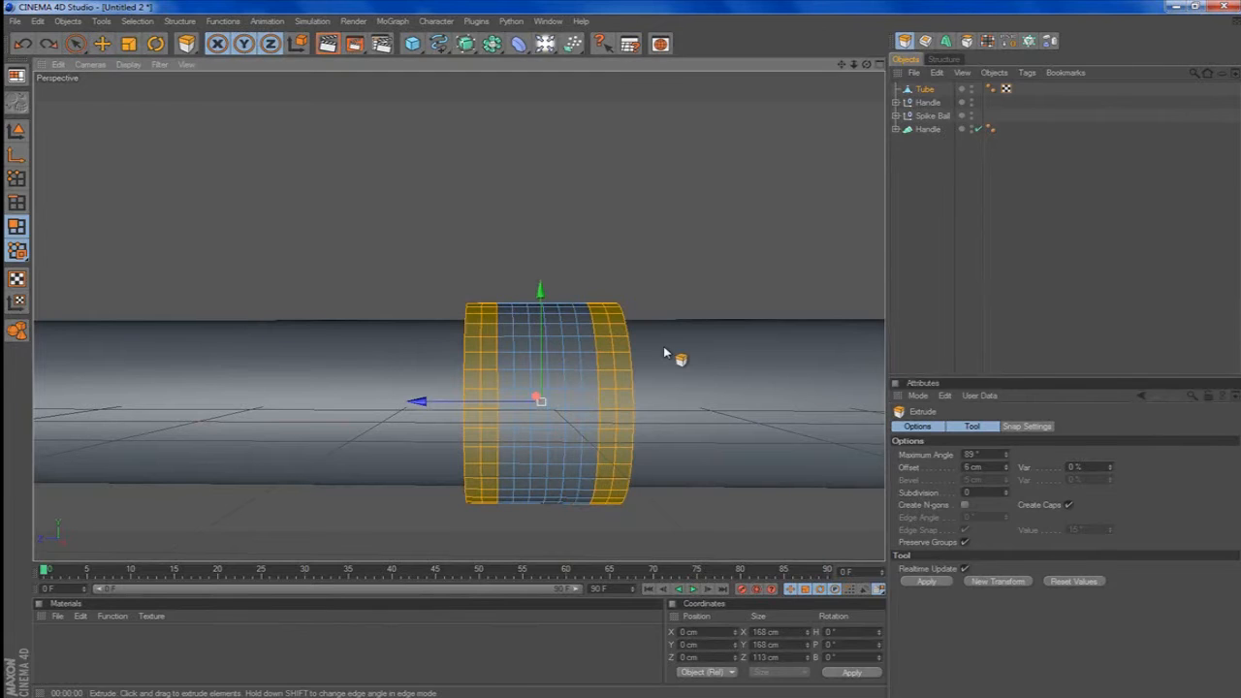
Extrude the two selected rings at each end of the tube outward with an offset of 10 cm.
left_click(927, 581)
left_click(1005, 470)
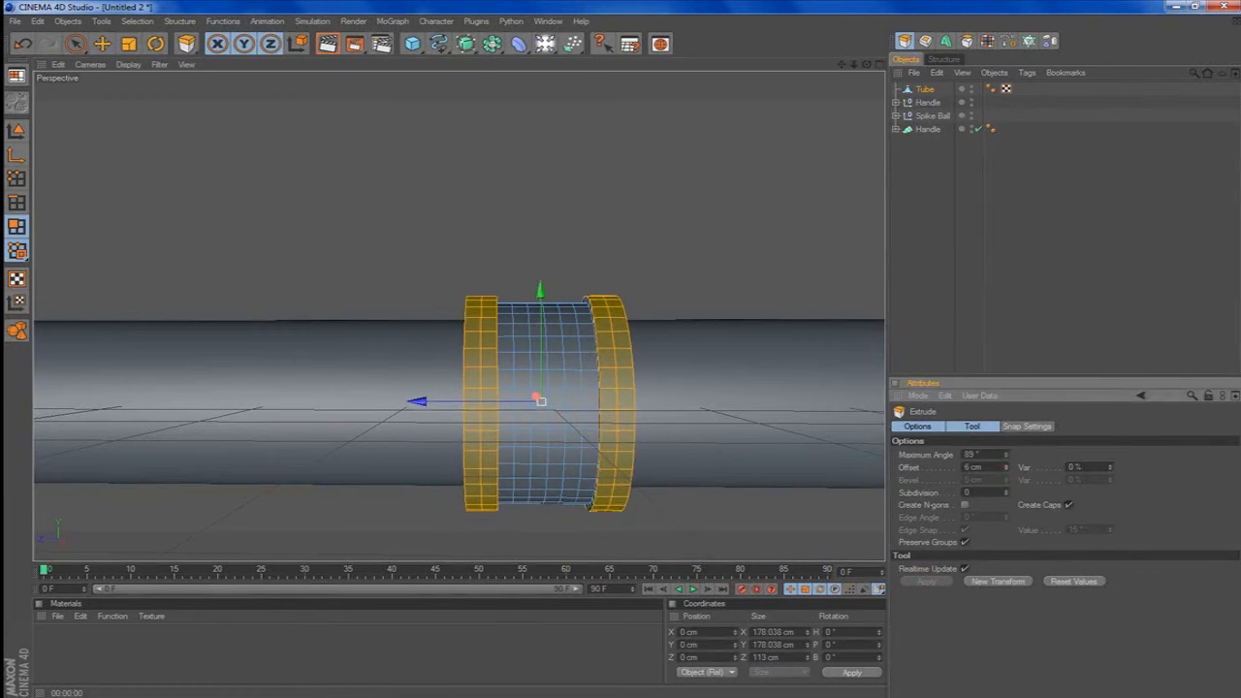
left_click(1006, 466)
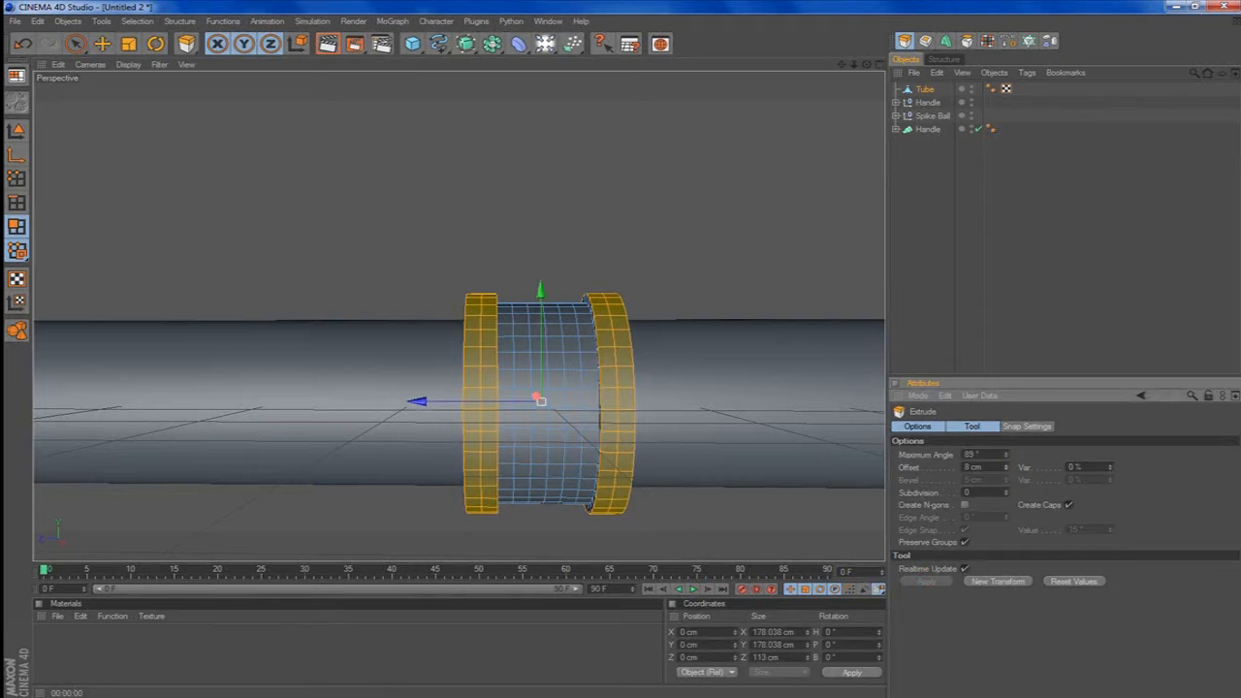
left_click(1004, 469)
left_click(1004, 470)
left_click(1007, 466)
left_click(1007, 466)
left_click(1007, 466)
left_click(1007, 467)
Examine the tube's raised rims and mesh from several angles and distances.
left_click_drag(867, 65, 916, 64)
left_click(1044, 226)
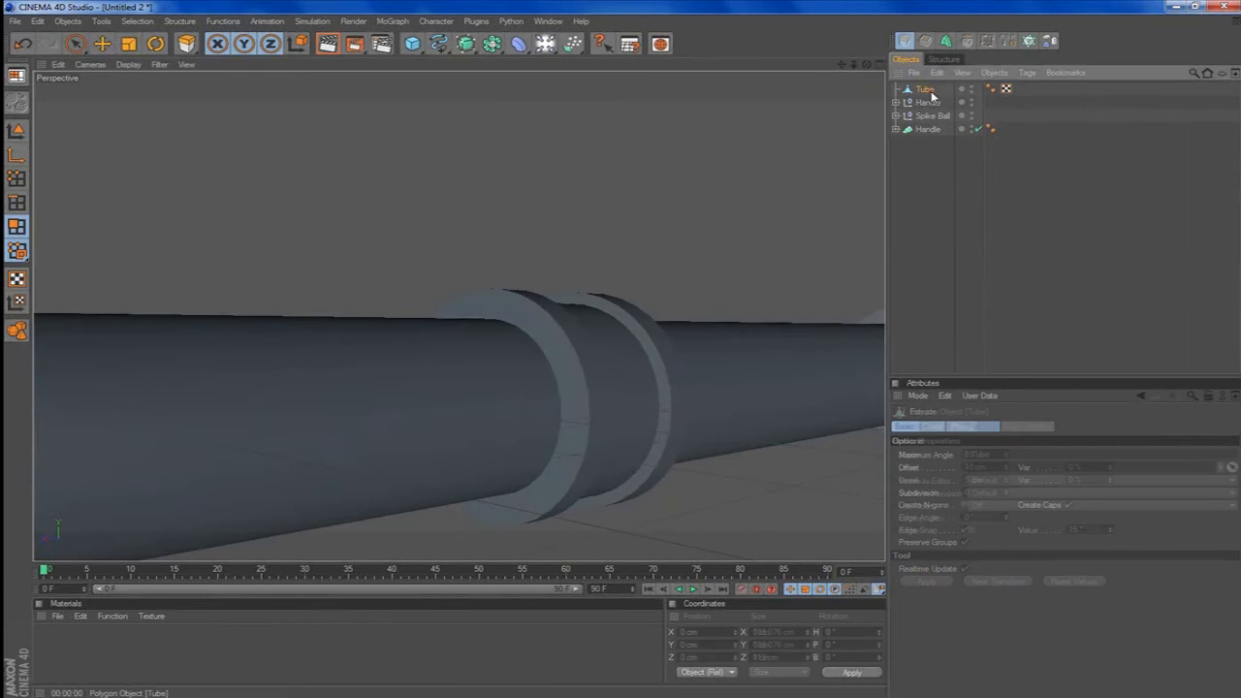
left_click(931, 91)
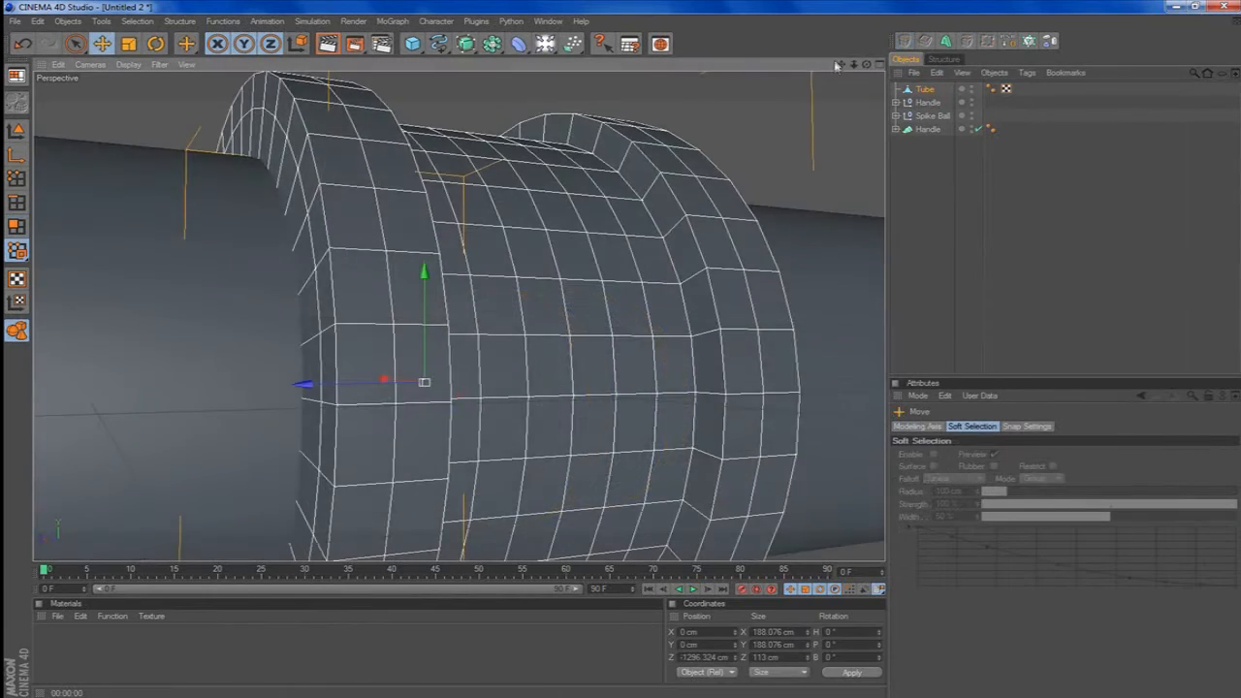
mouse_move(853, 65)
left_mouse_down()
mouse_move(842, 76)
mouse_move(926, 54)
mouse_move(841, 64)
mouse_move(843, 48)
left_mouse_up()
scroll(433, 334, "down", 7)
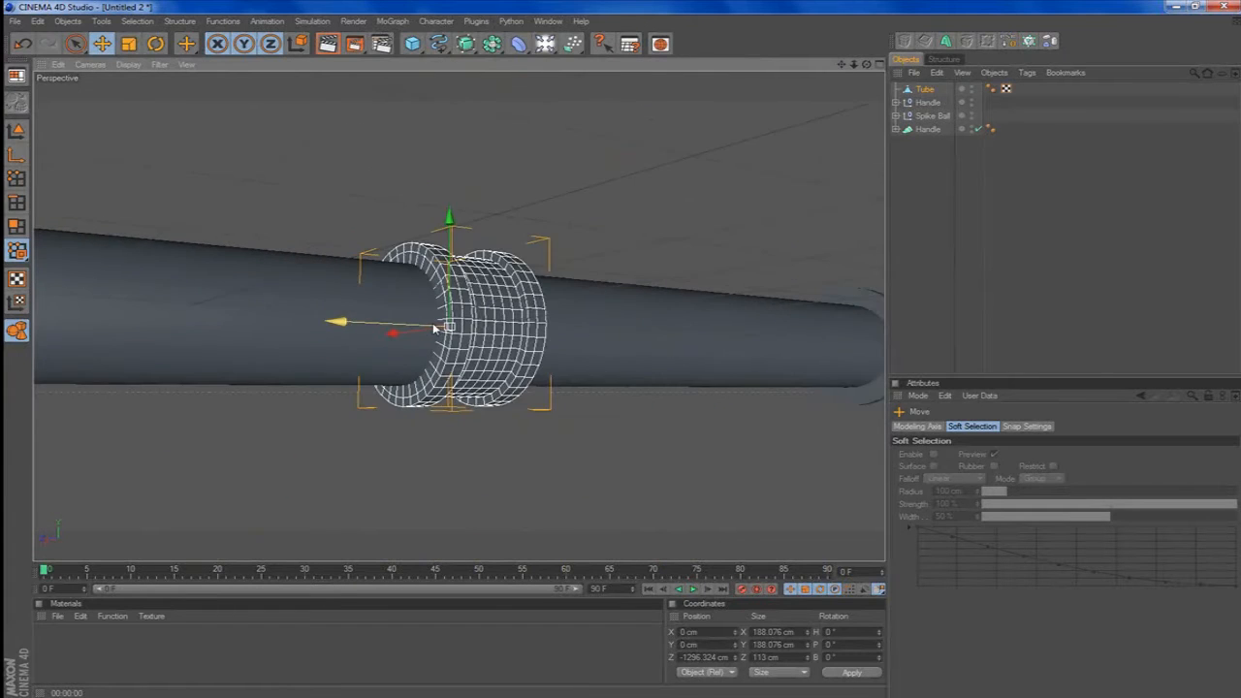
scroll(434, 330, "up", 7)
left_click(923, 90)
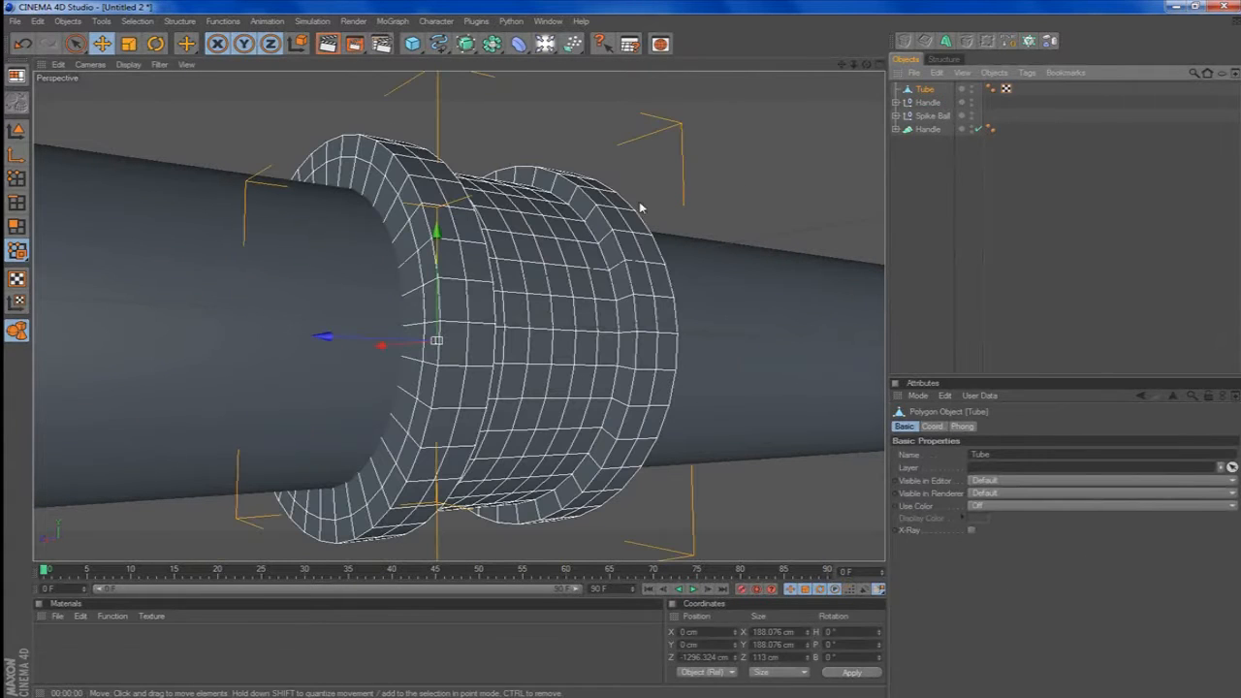
scroll(431, 92, "down", 3)
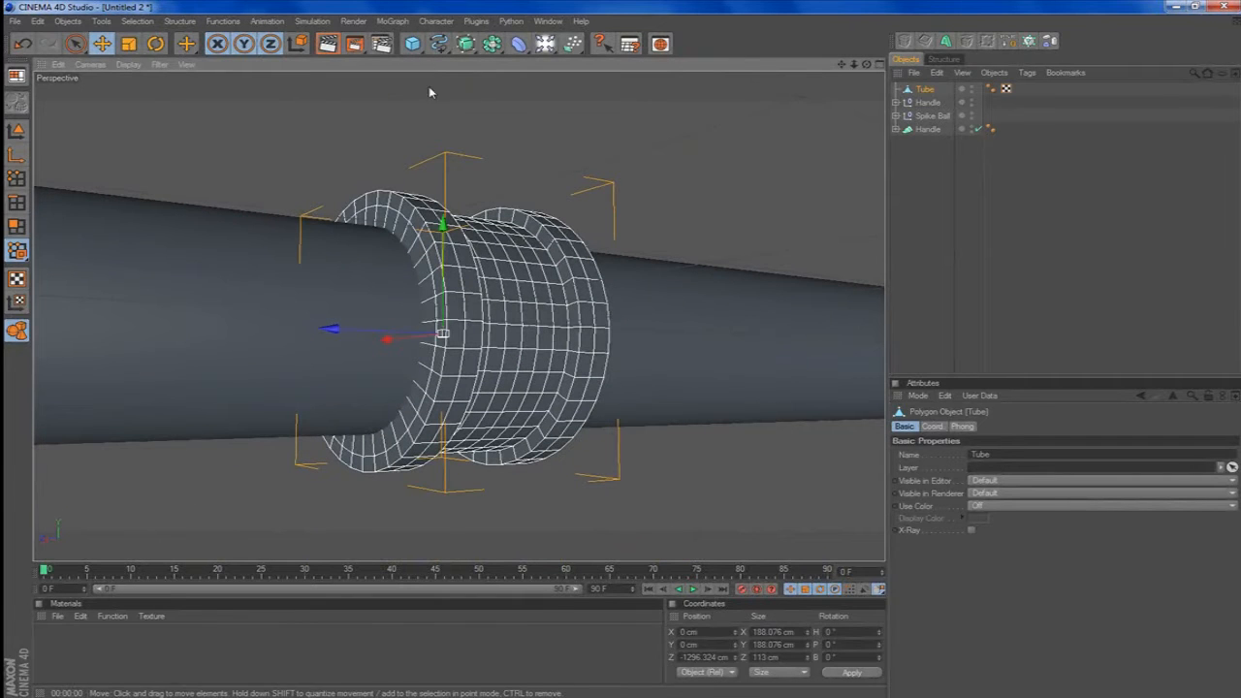
Add a Pyramid and move it along the shaft to the rimmed tube, about -1332 cm in Z.
left_click(414, 46)
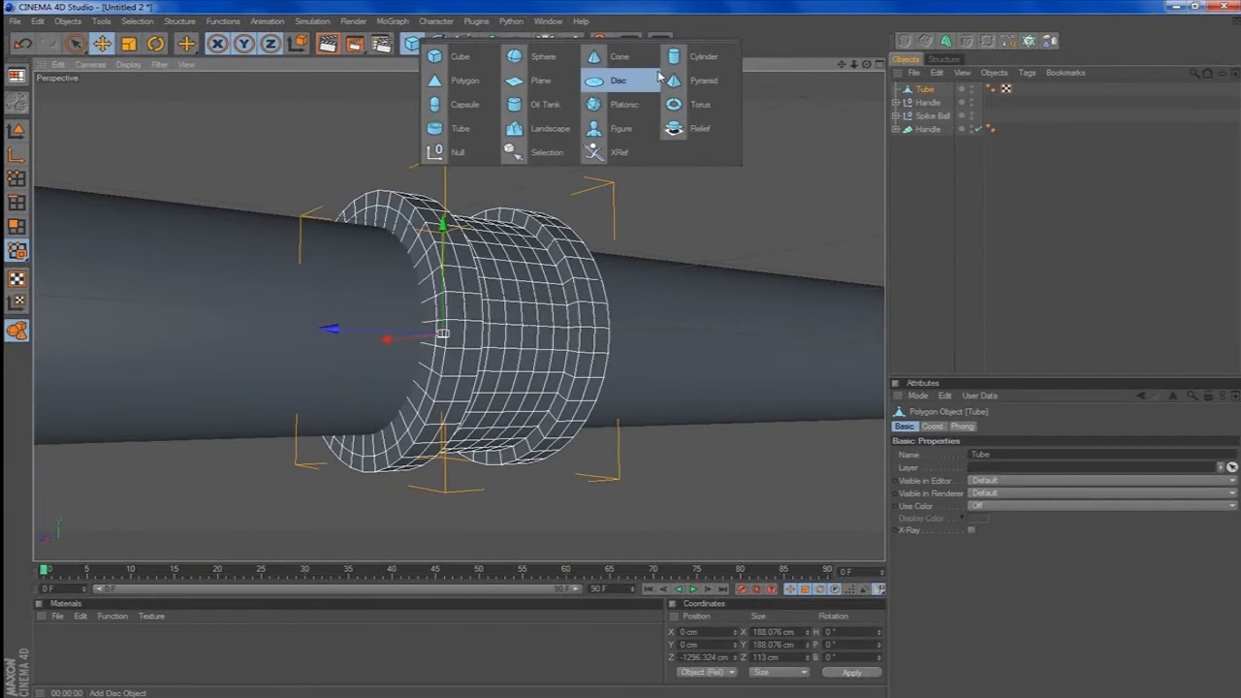
left_click(704, 81)
scroll(352, 313, "down", 5)
scroll(812, 241, "down", 2)
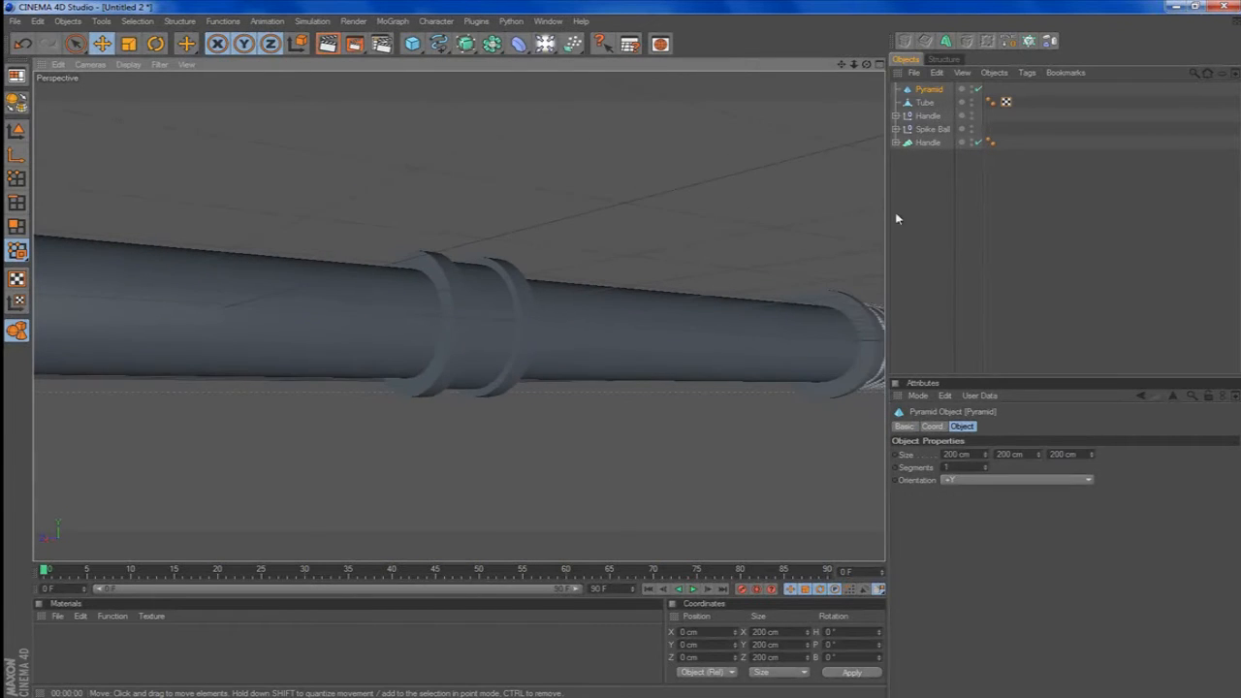
left_click_drag(842, 64, 622, 386)
left_click_drag(855, 64, 380, 332)
left_click_drag(867, 65, 623, 353)
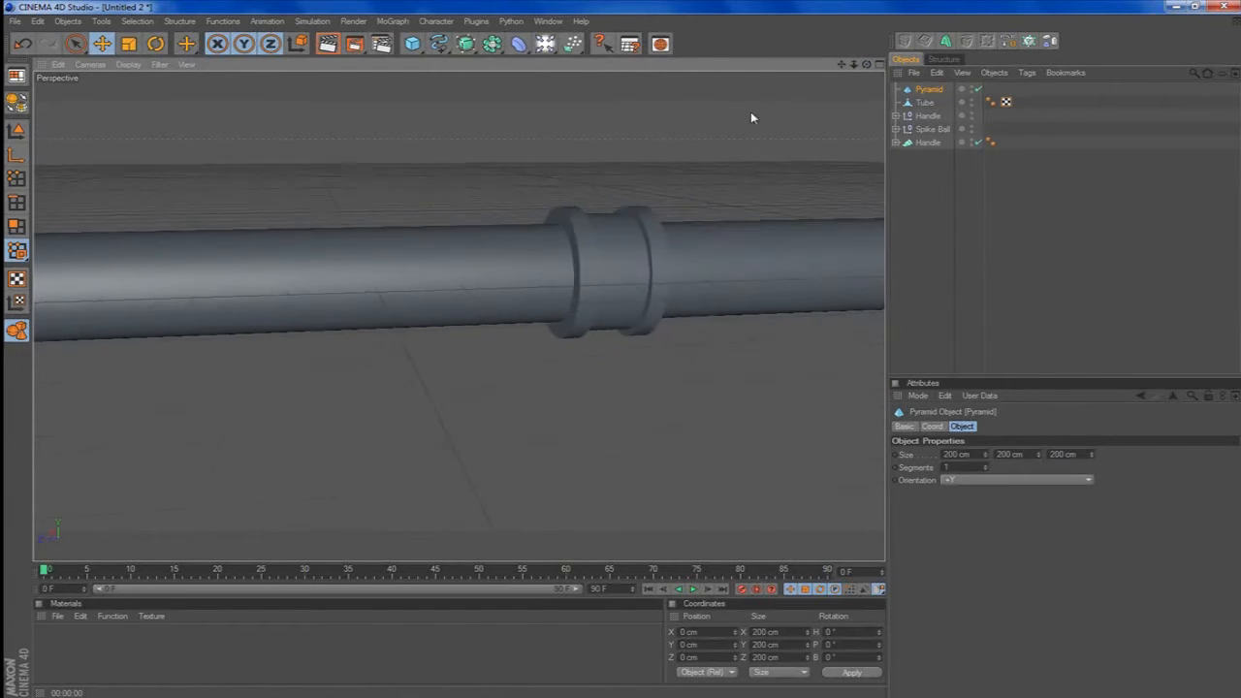
scroll(332, 260, "down", 8)
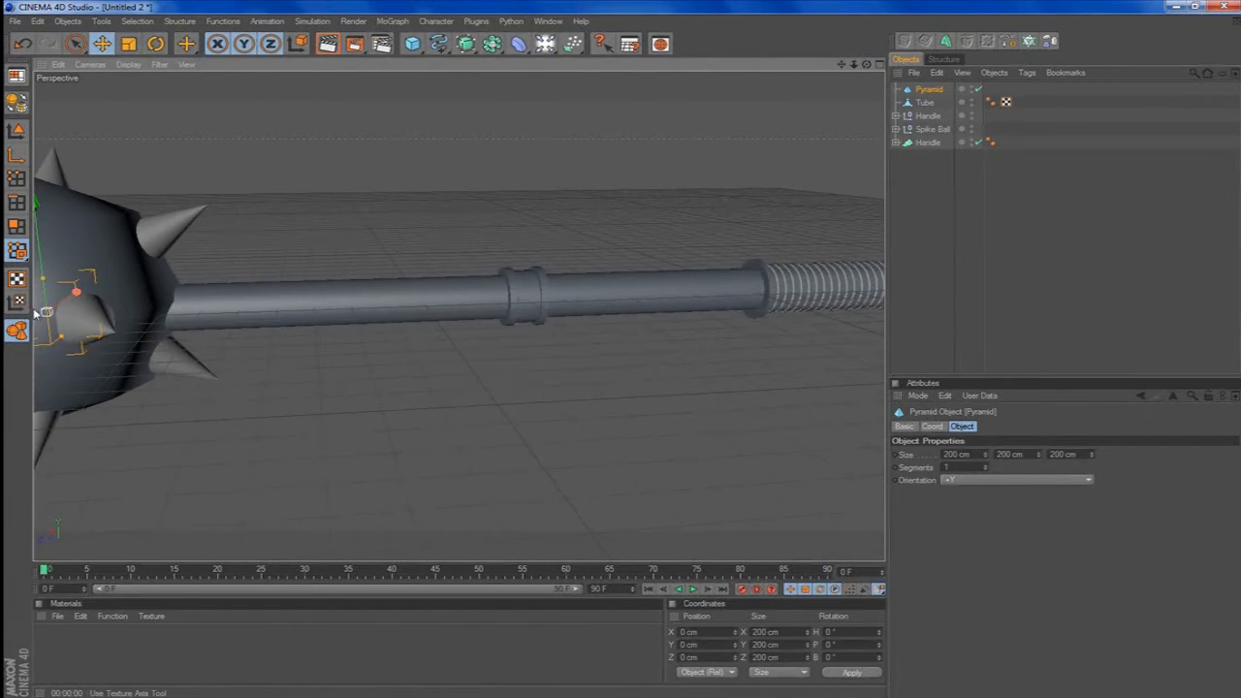
scroll(49, 311, "down", 2)
left_click_drag(135, 312, 499, 309)
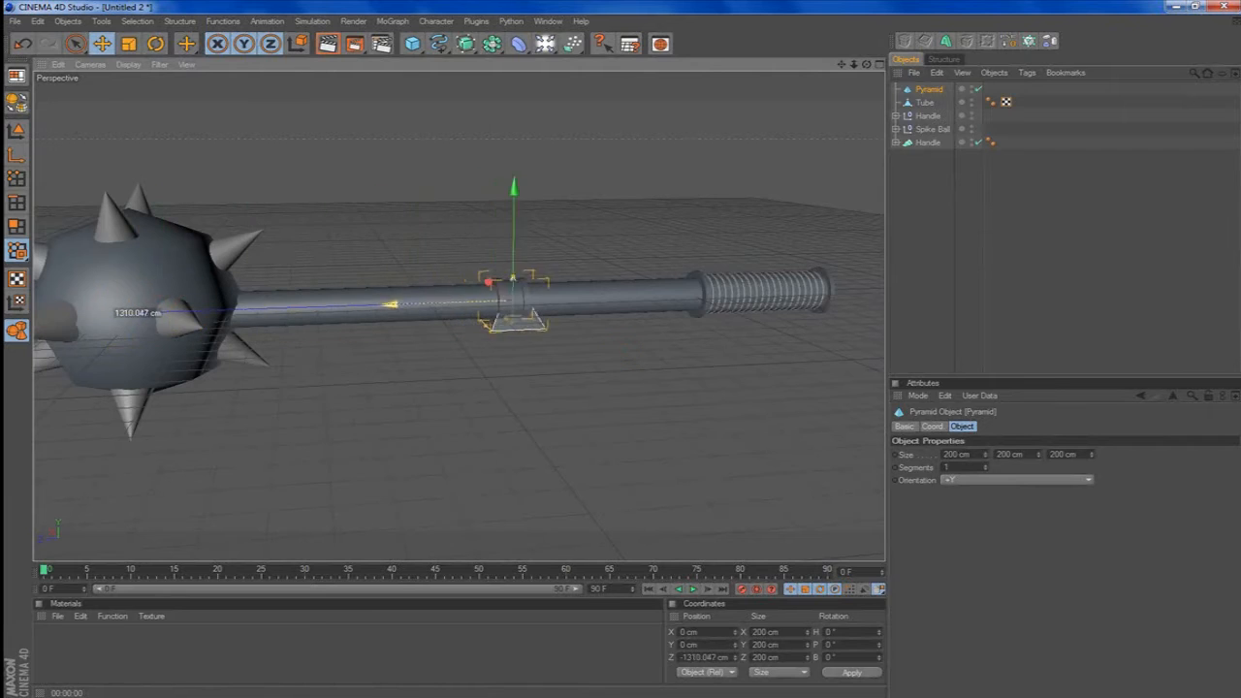
Raise the pyramid above the rimmed tube to about 153 cm in Y.
scroll(233, 329, "up", 5)
left_click_drag(630, 160, 634, 48)
scroll(640, 232, "up", 3)
scroll(629, 247, "down", 1)
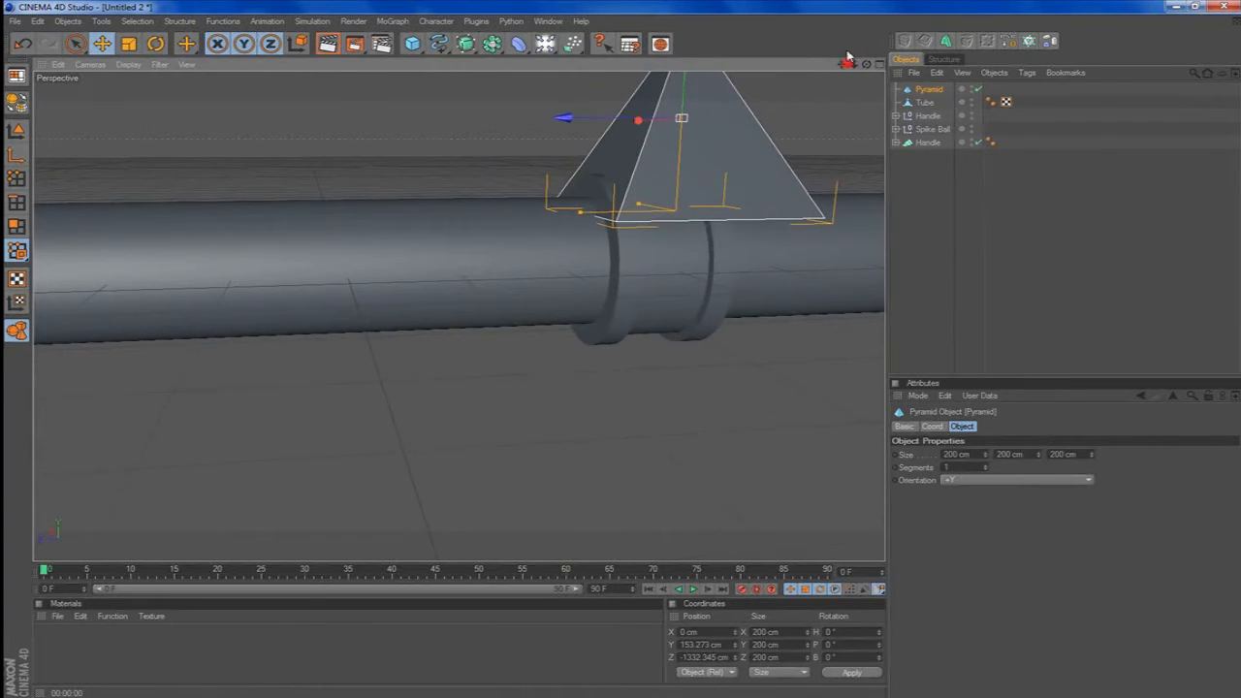
left_click_drag(841, 66, 623, 351)
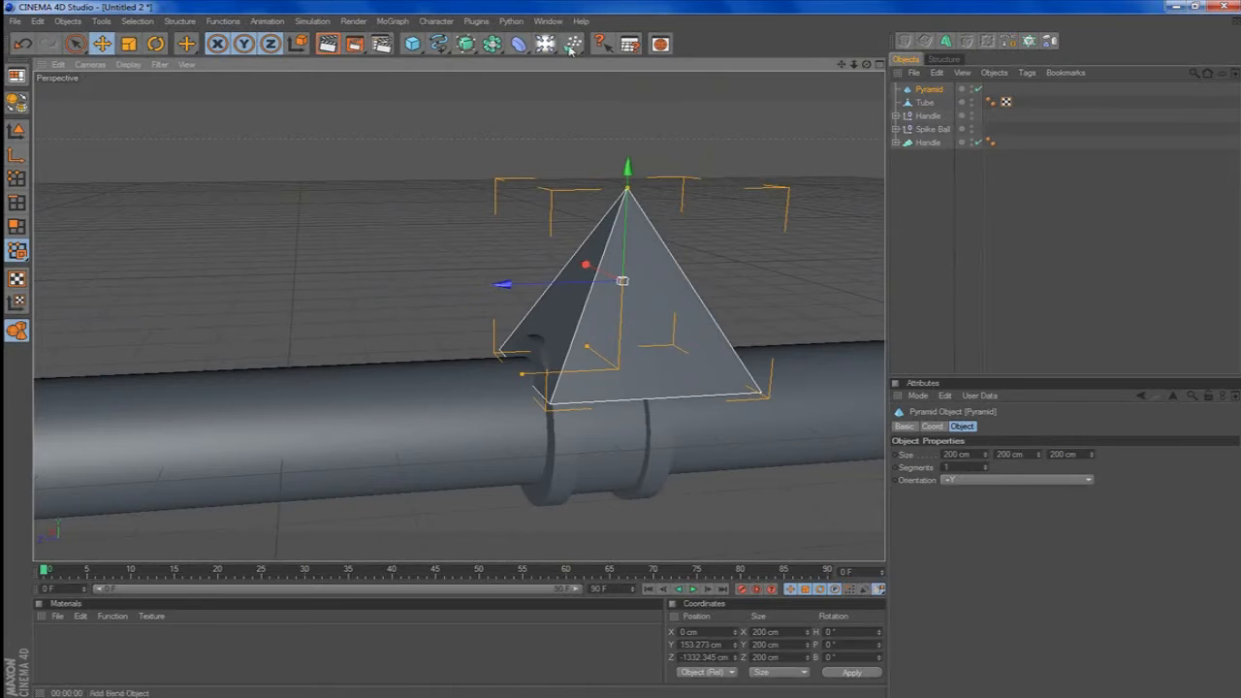
Place the pyramid inside an Array and move the array along the shaft to about -1203 cm in Z.
left_click(493, 44)
left_click_drag(928, 95, 923, 89)
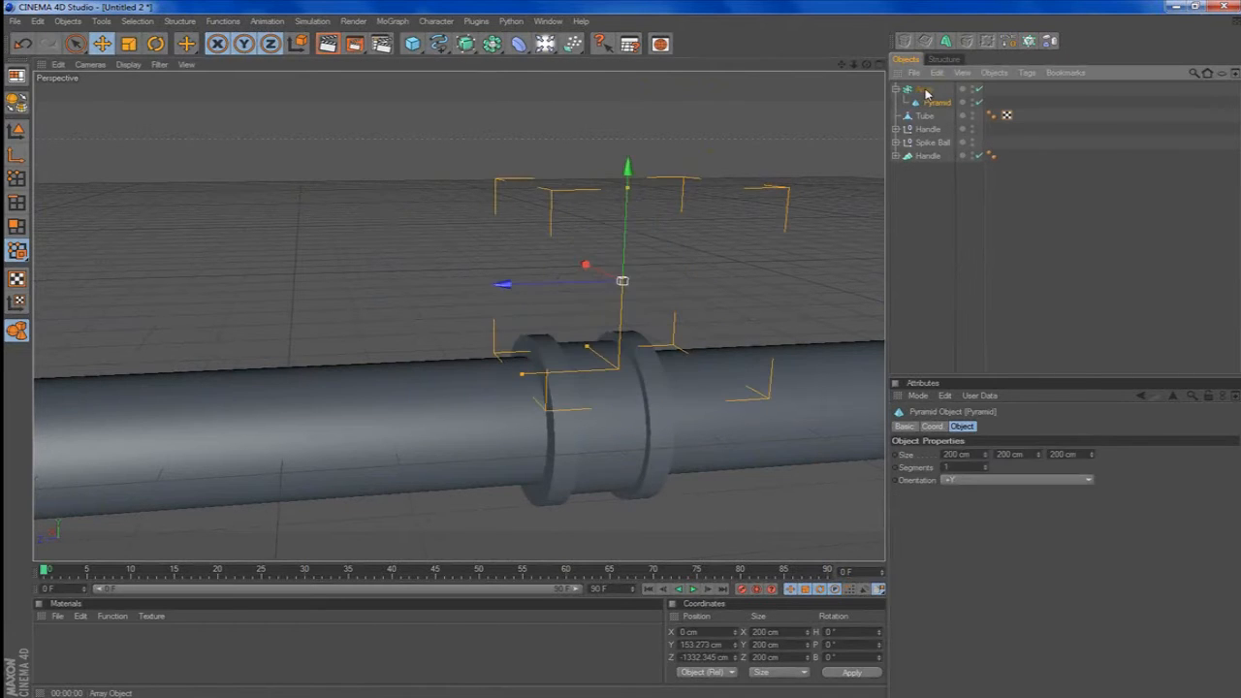
middle_click(726, 198)
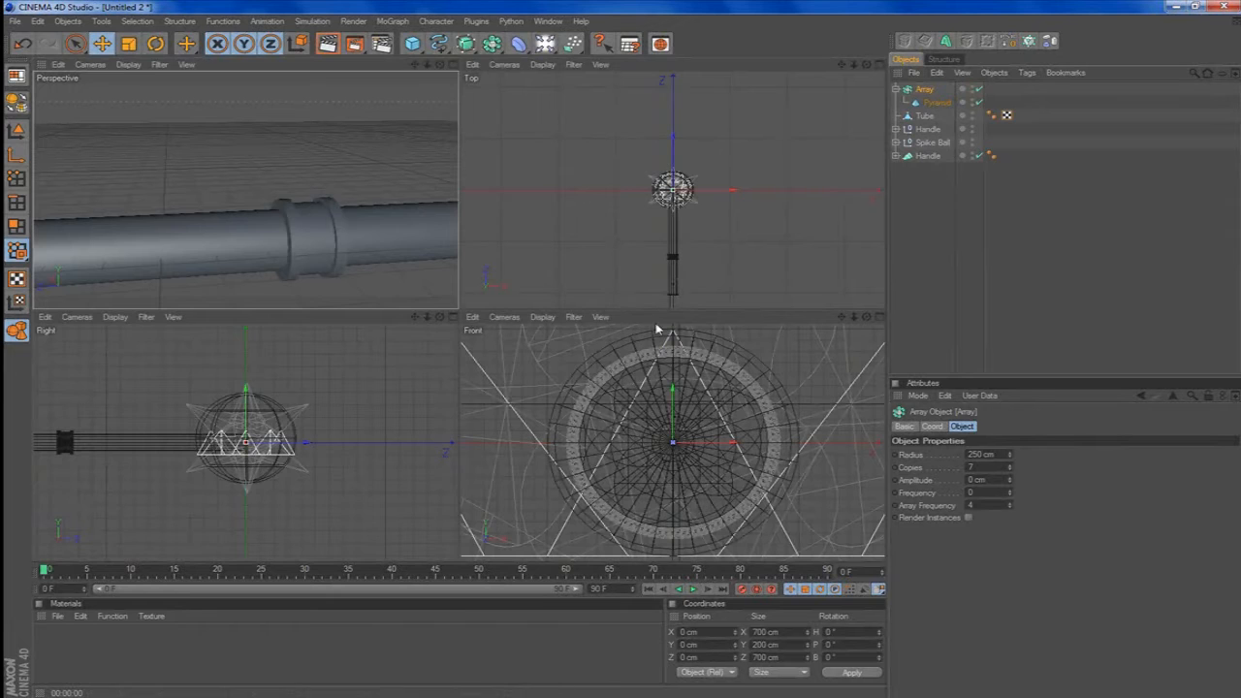
scroll(257, 443, "down", 2)
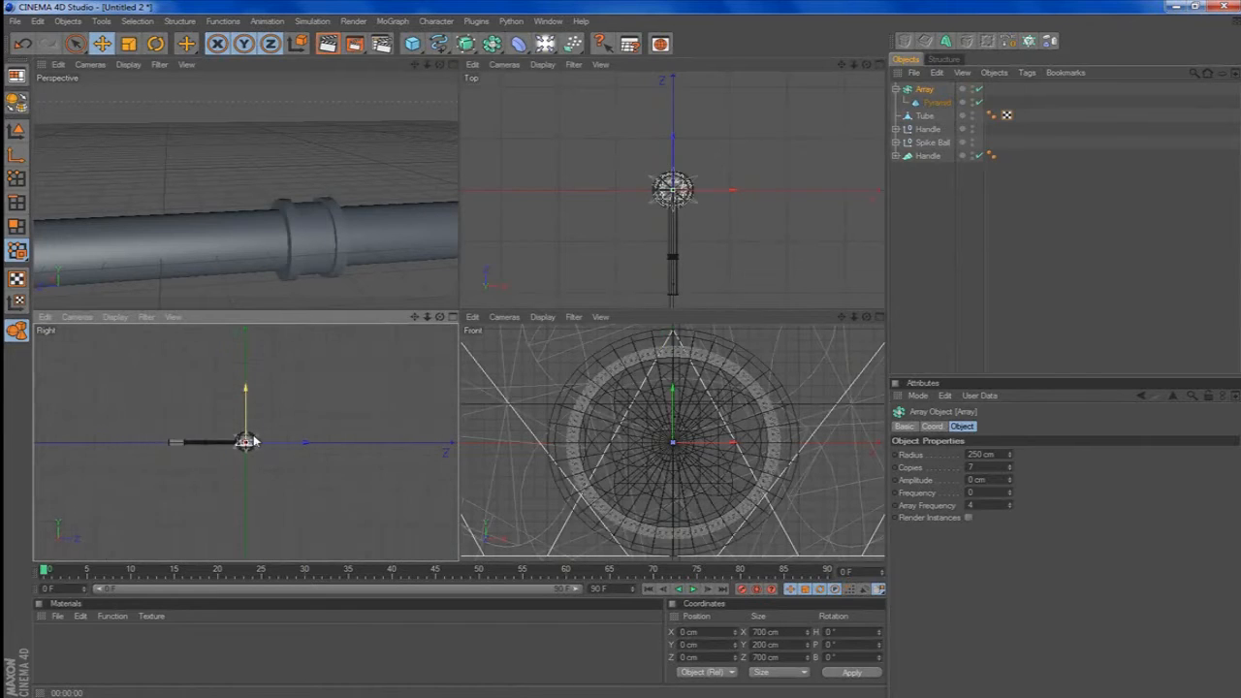
left_click_drag(296, 442, 202, 442)
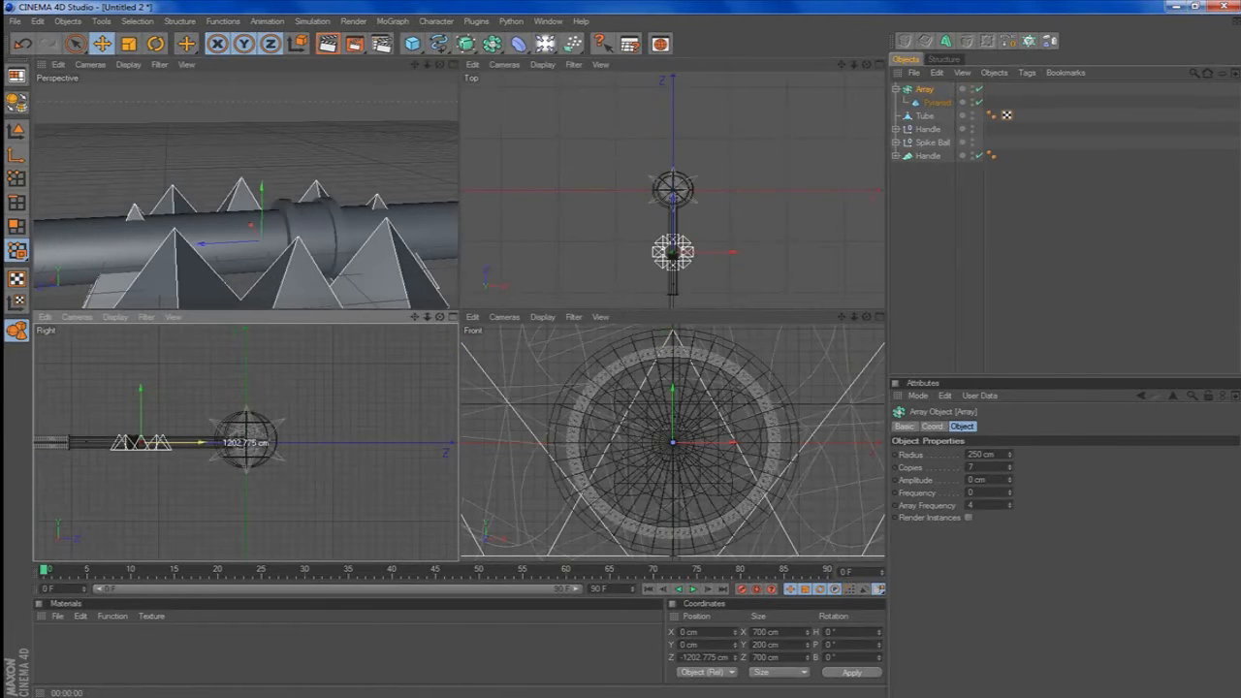
middle_click(373, 270)
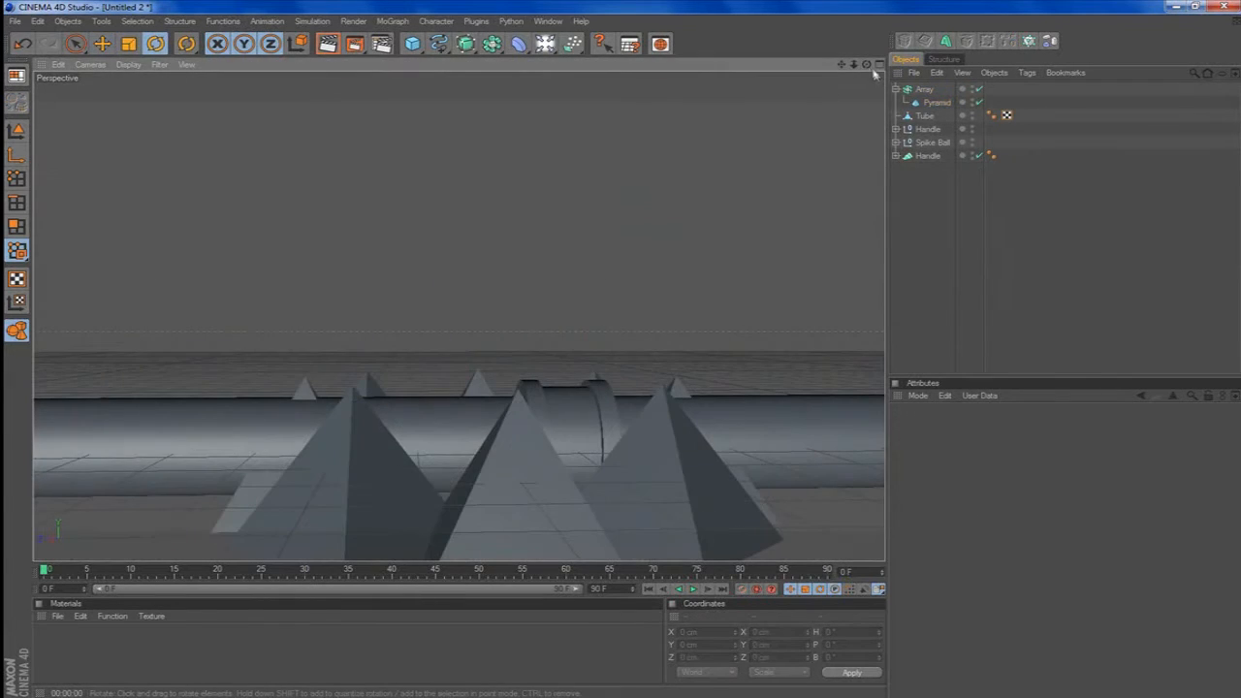
Set the orientation of the pyramid inside the array to +Z.
mouse_move(866, 65)
left_mouse_down()
mouse_move(867, 92)
mouse_move(866, 82)
left_mouse_up()
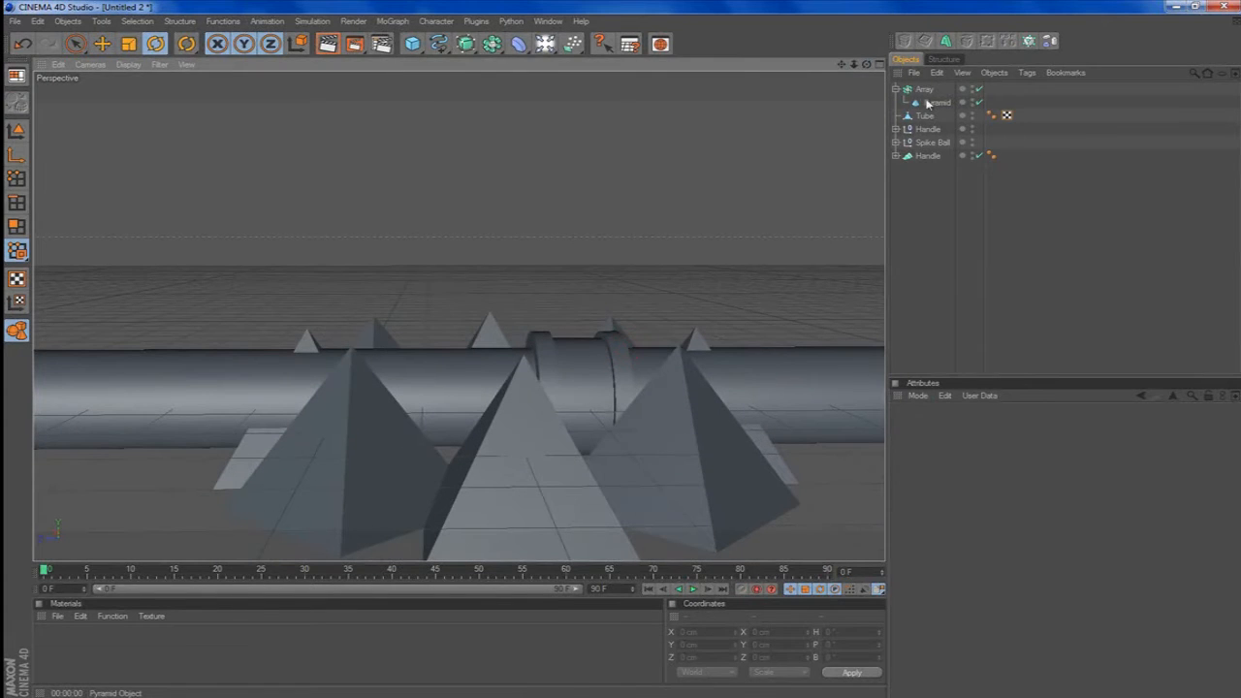
left_click(933, 103)
left_click(1009, 481)
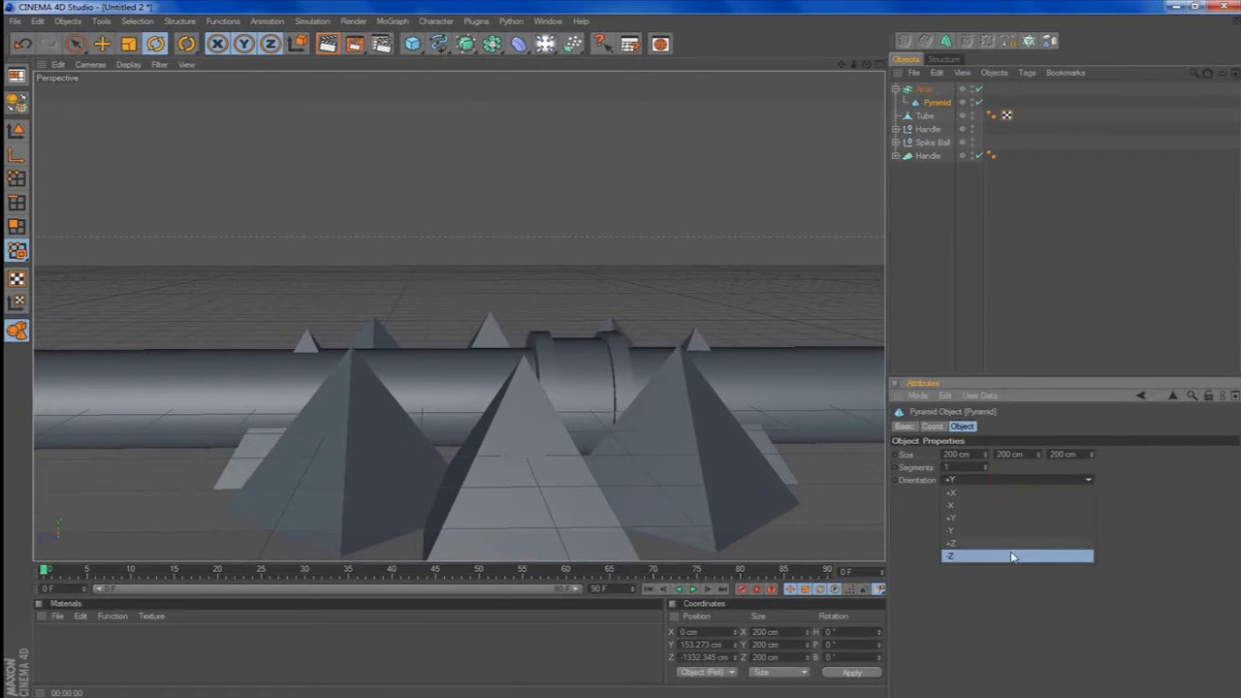
left_click(1011, 558)
left_click(998, 479)
left_click(1003, 544)
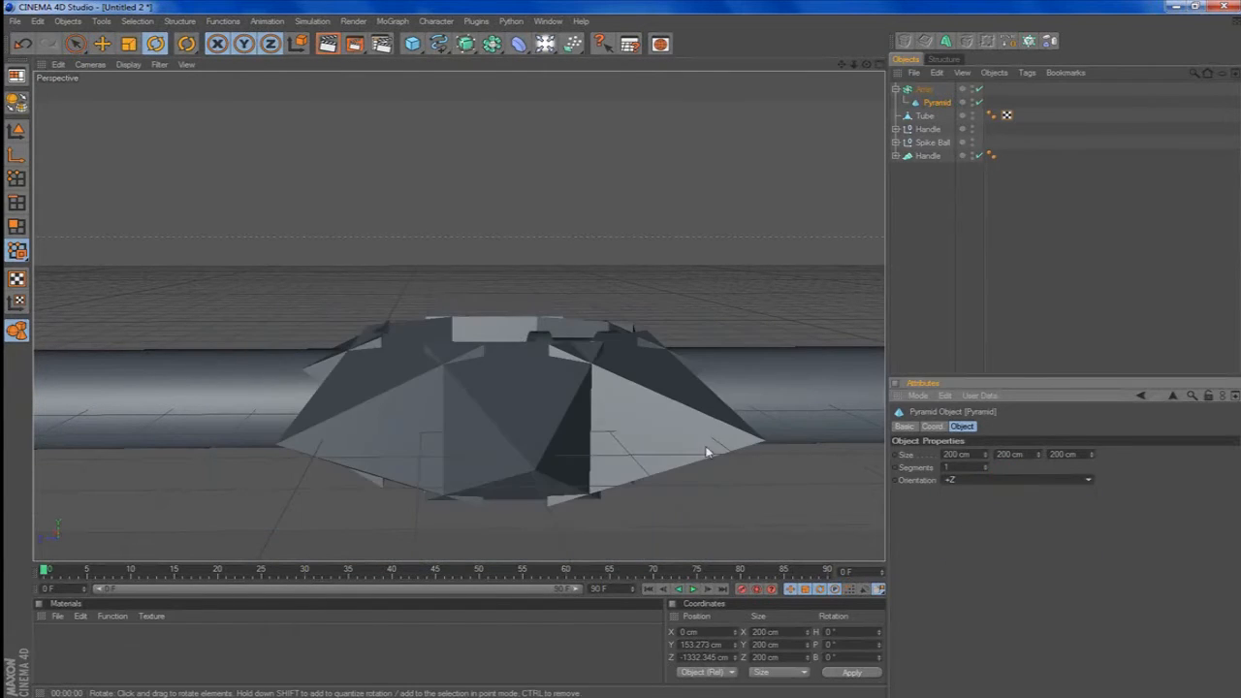
Rotate the pyramid array to a pitch of -90° so that its spikes encircle the shaft.
left_click(919, 89)
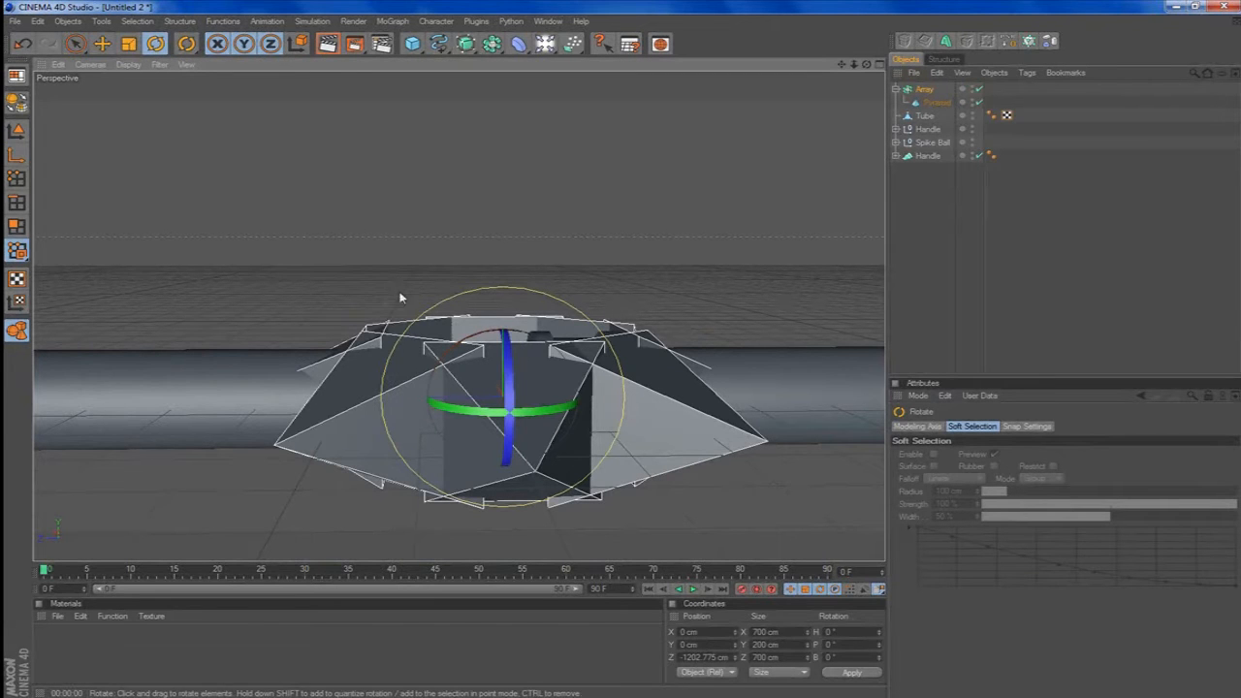
left_click_drag(451, 344, 472, 417)
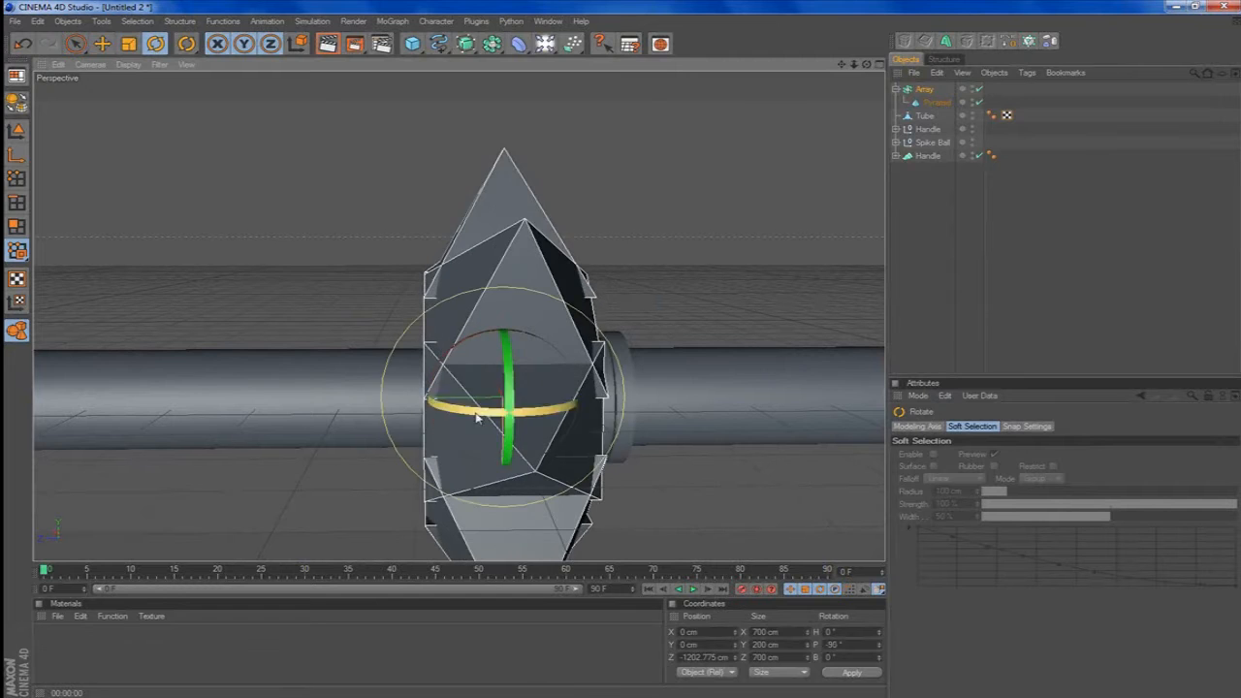
Move the pyramid array along the shaft to about -1338 cm in Z and set its radius to 186 cm.
scroll(539, 398, "up", 3)
left_click_drag(867, 65, 936, 69)
key("e")
left_click_drag(492, 466, 620, 437)
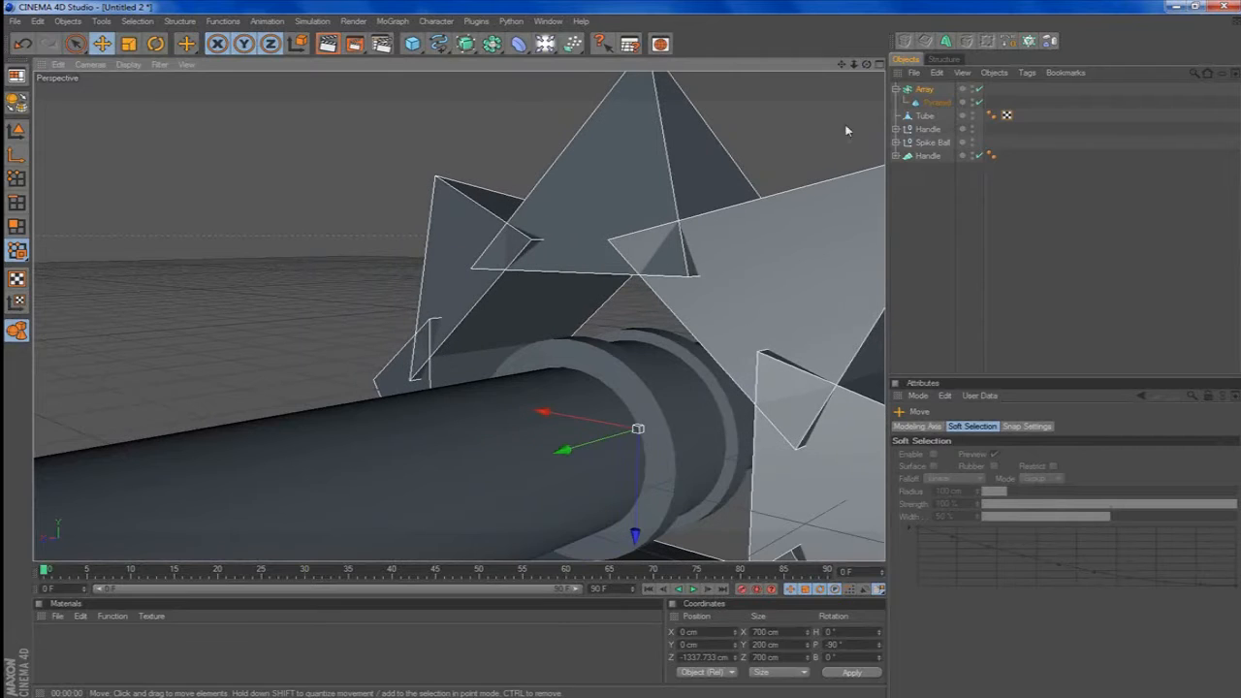
left_click(923, 89)
left_click_drag(1010, 456, 947, 310)
Resize the pyramid inside the array to 55 × 190 × 45 cm.
left_click_drag(869, 62, 856, 95)
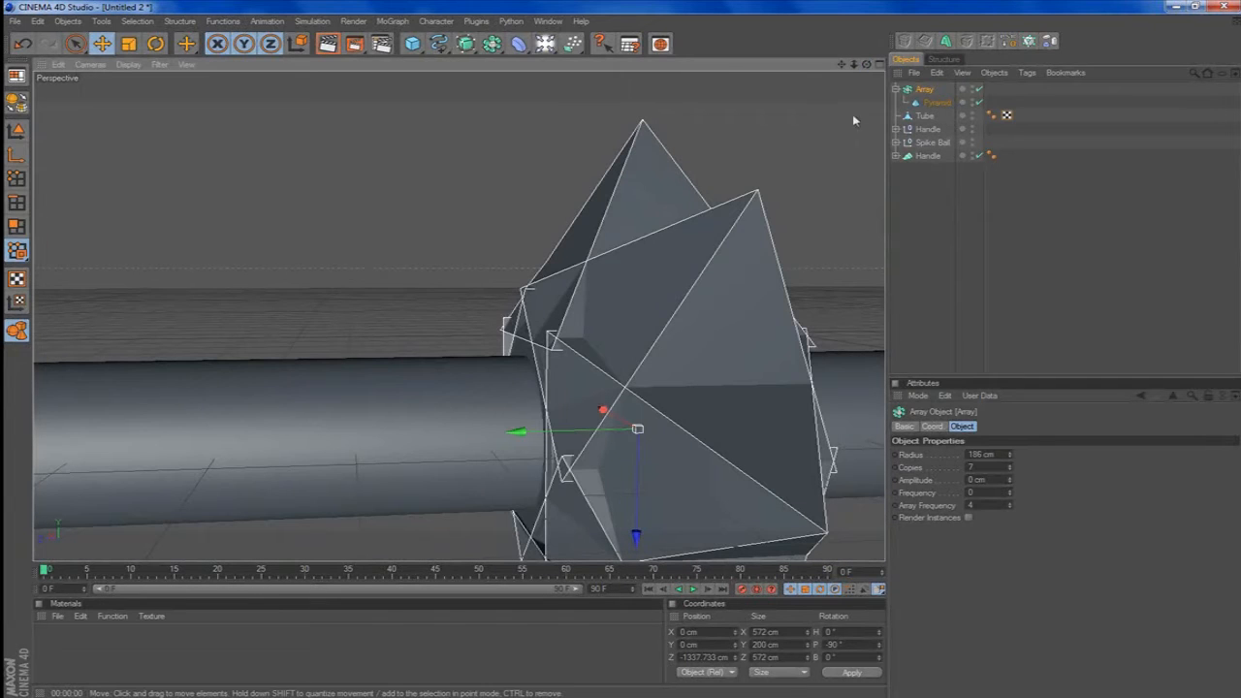
left_click(926, 103)
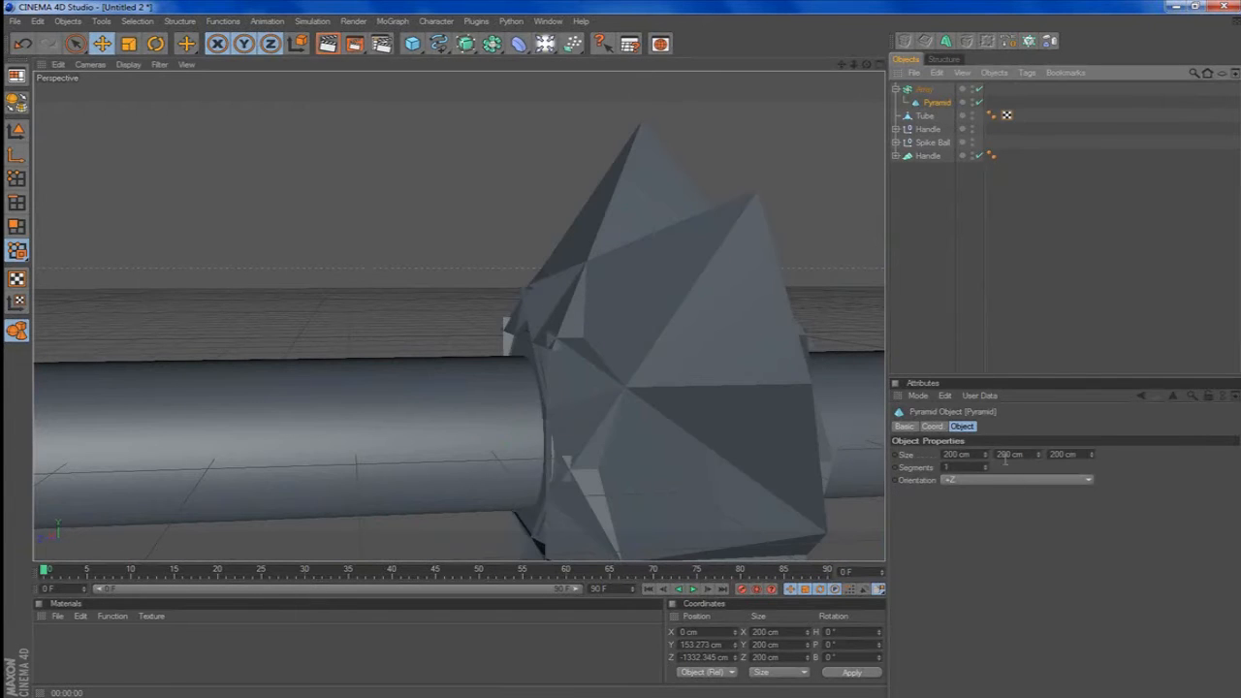
left_click_drag(985, 456, 951, 458)
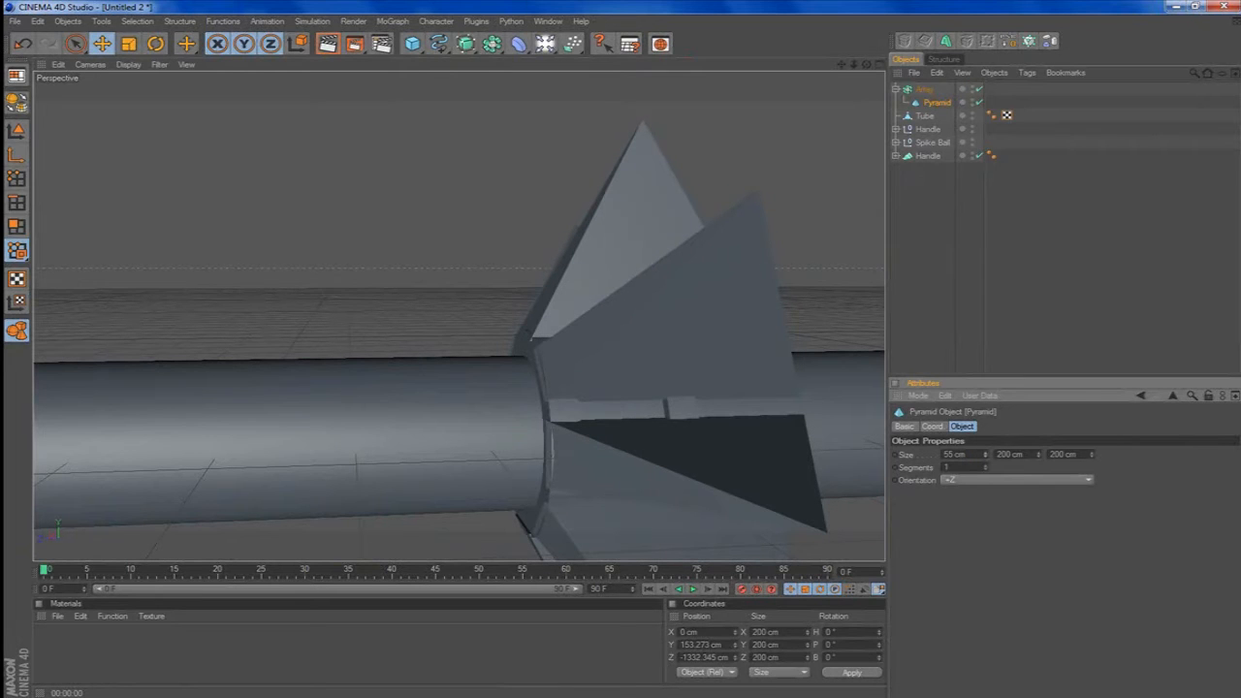
mouse_move(1039, 455)
left_mouse_down()
mouse_move(1084, 458)
mouse_move(1061, 458)
left_mouse_up()
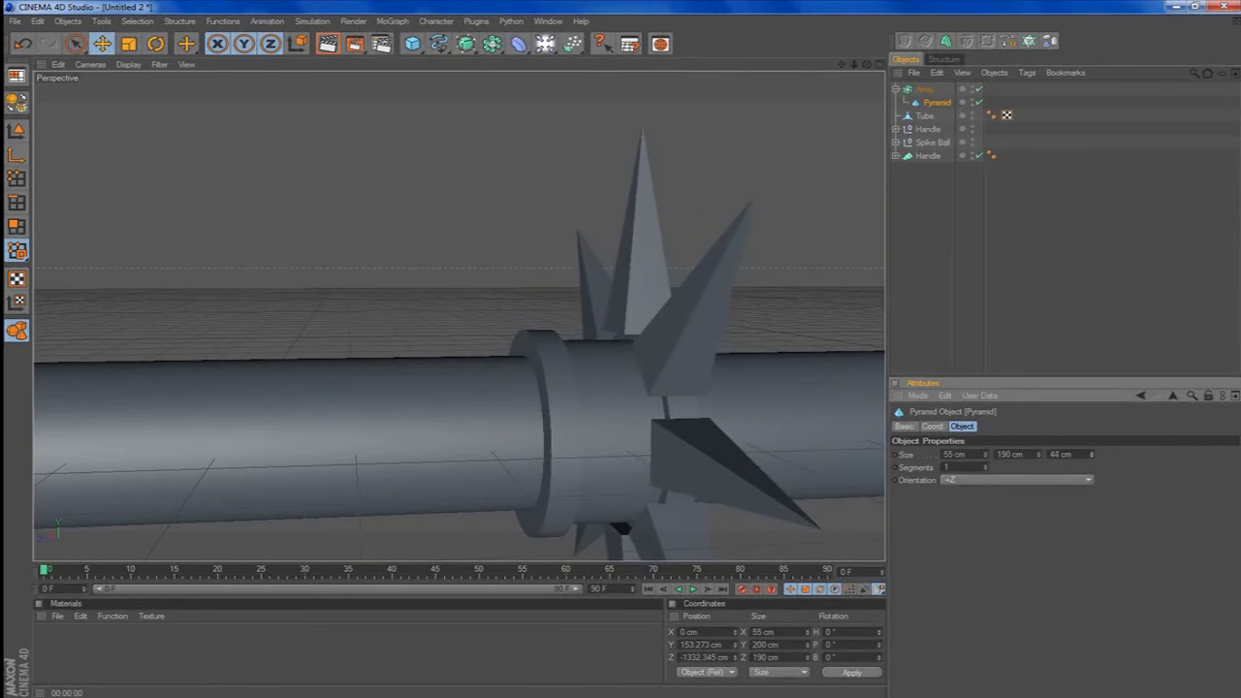
Move the pyramid array along the shaft onto the band's rim nearer the spike ball.
left_click(924, 91)
left_click_drag(579, 439, 475, 440)
left_click_drag(867, 64, 916, 68)
Set the pyramid's third size value to 21 cm and nudge the array to about -1251 cm in Z.
left_click(928, 103)
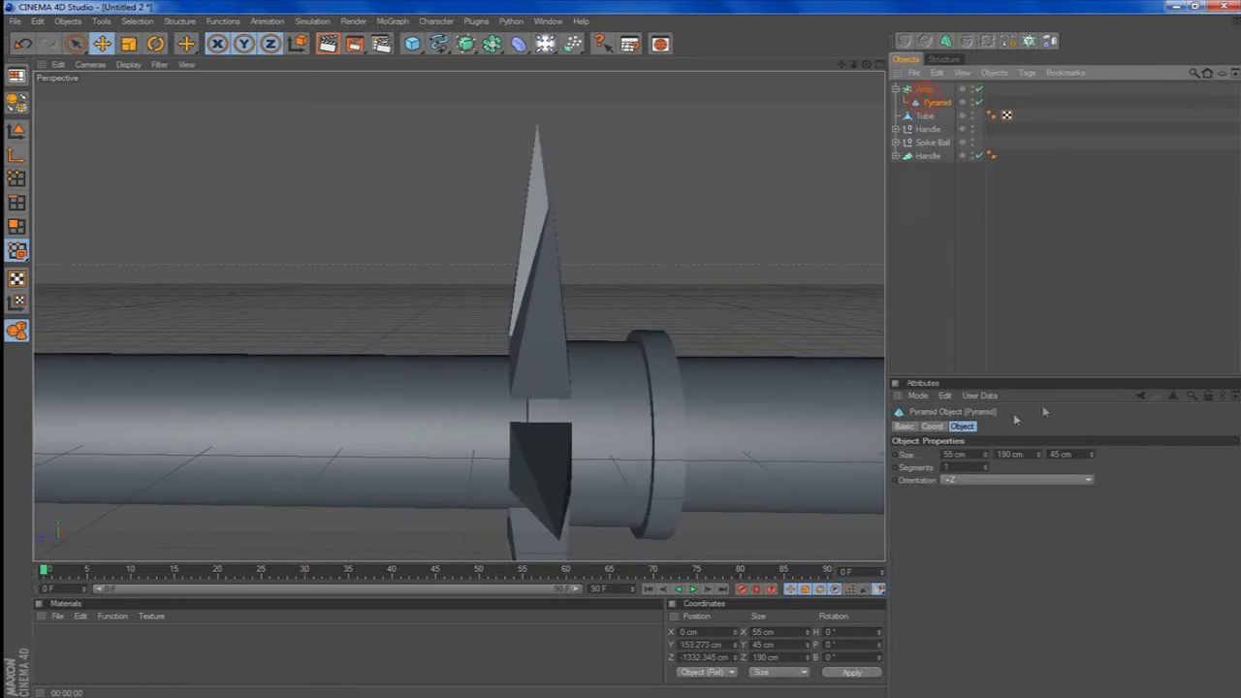
left_click_drag(1092, 455, 1063, 456)
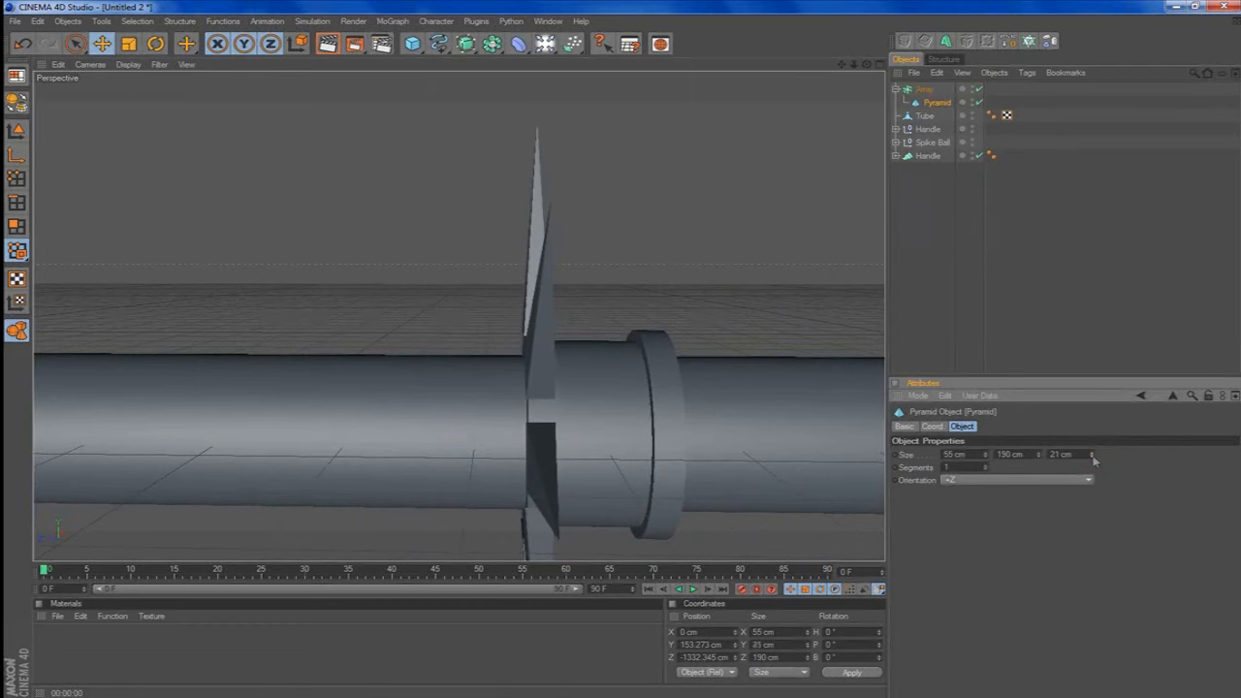
left_click(933, 91)
left_click_drag(475, 429, 479, 422)
Set the pyramid's first two size values to 98 cm and 115 cm.
left_click(935, 103)
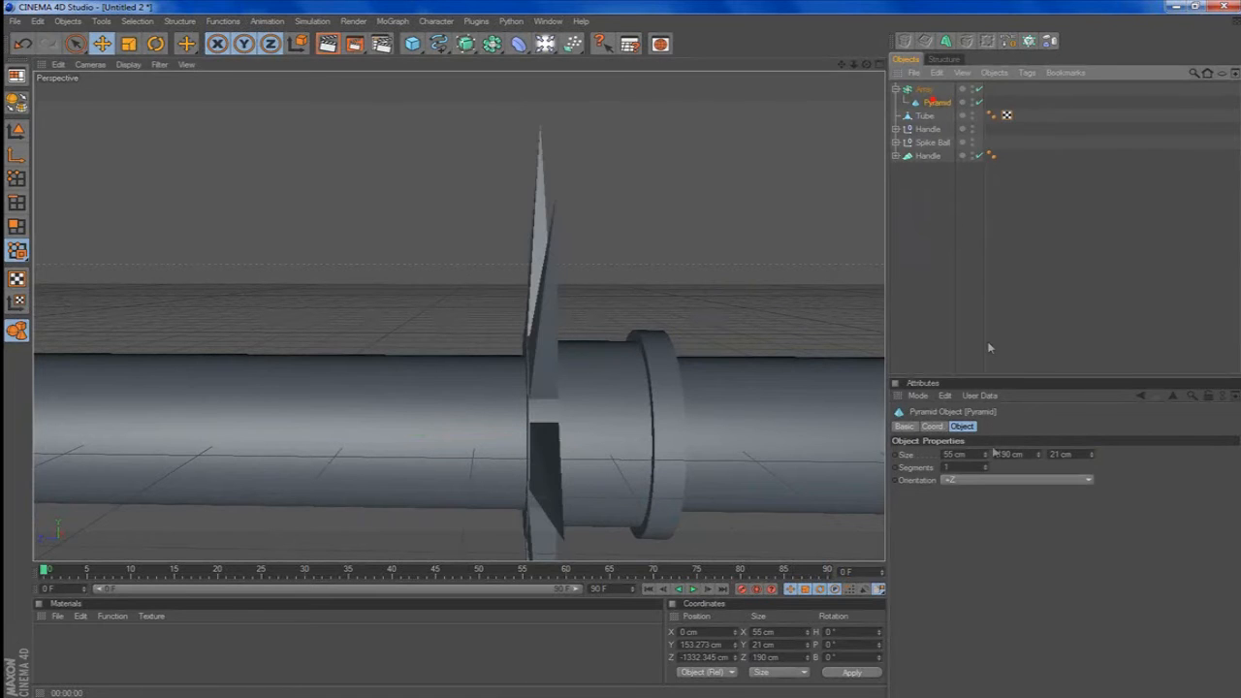
left_click_drag(1039, 455, 1038, 509)
left_click_drag(867, 65, 979, 95)
left_click_drag(984, 455, 984, 418)
left_click_drag(1039, 455, 1039, 436)
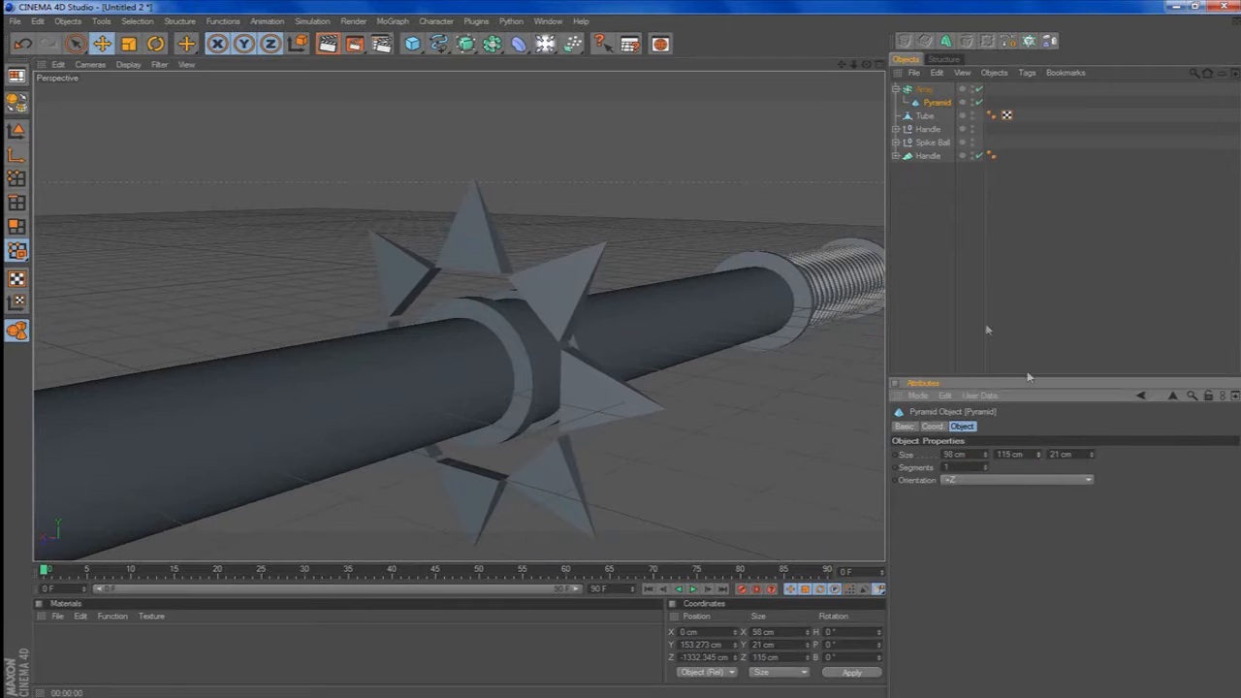
Reduce the array's radius to 71 cm so the spikes sit on the rim, and render a preview of the view.
left_click(923, 89)
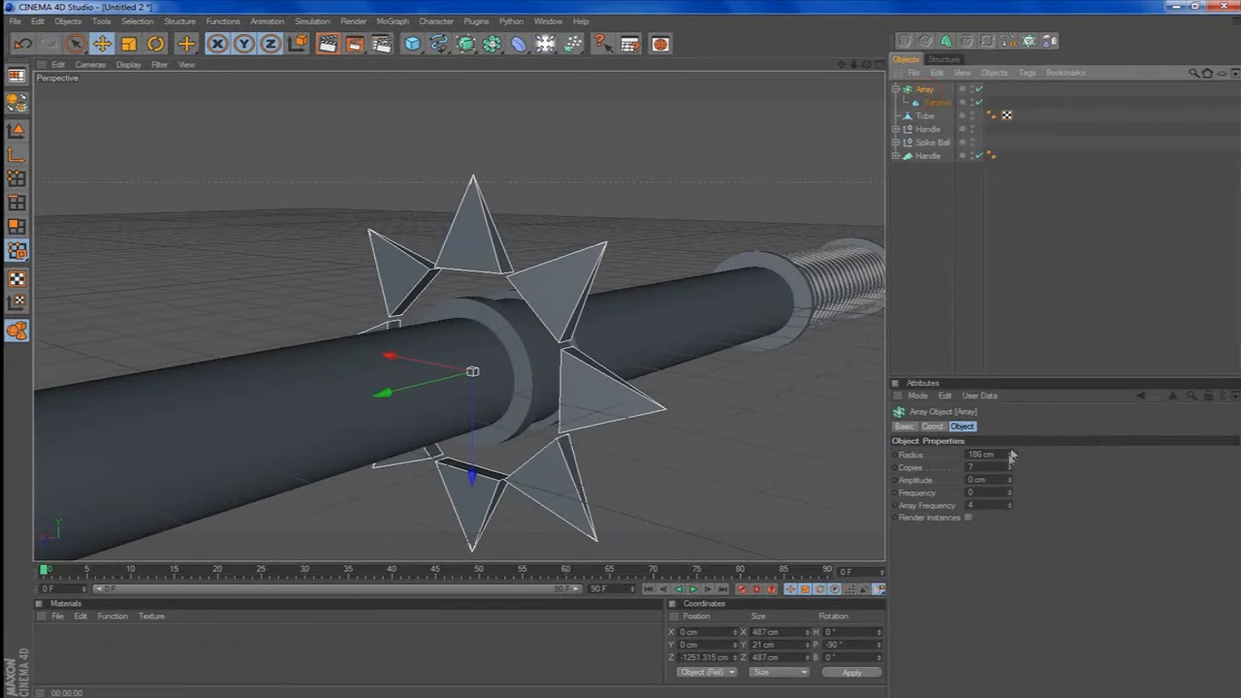
left_click_drag(1009, 454, 1009, 481)
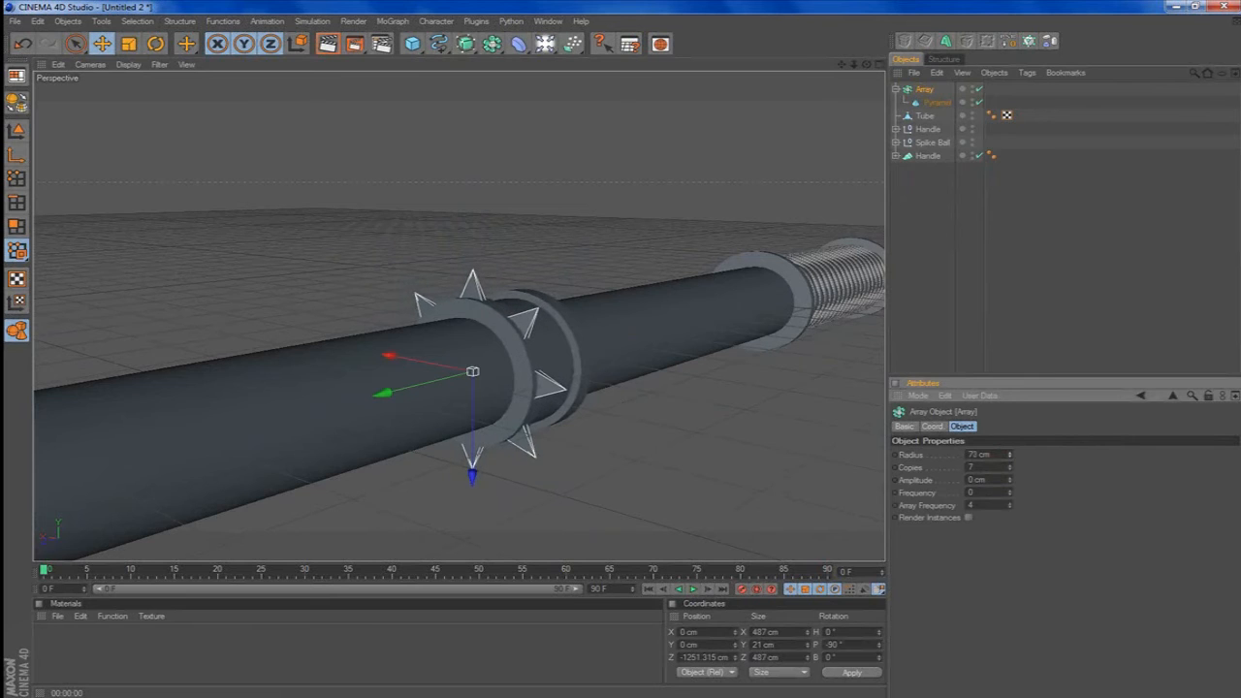
scroll(517, 91, "up", 3)
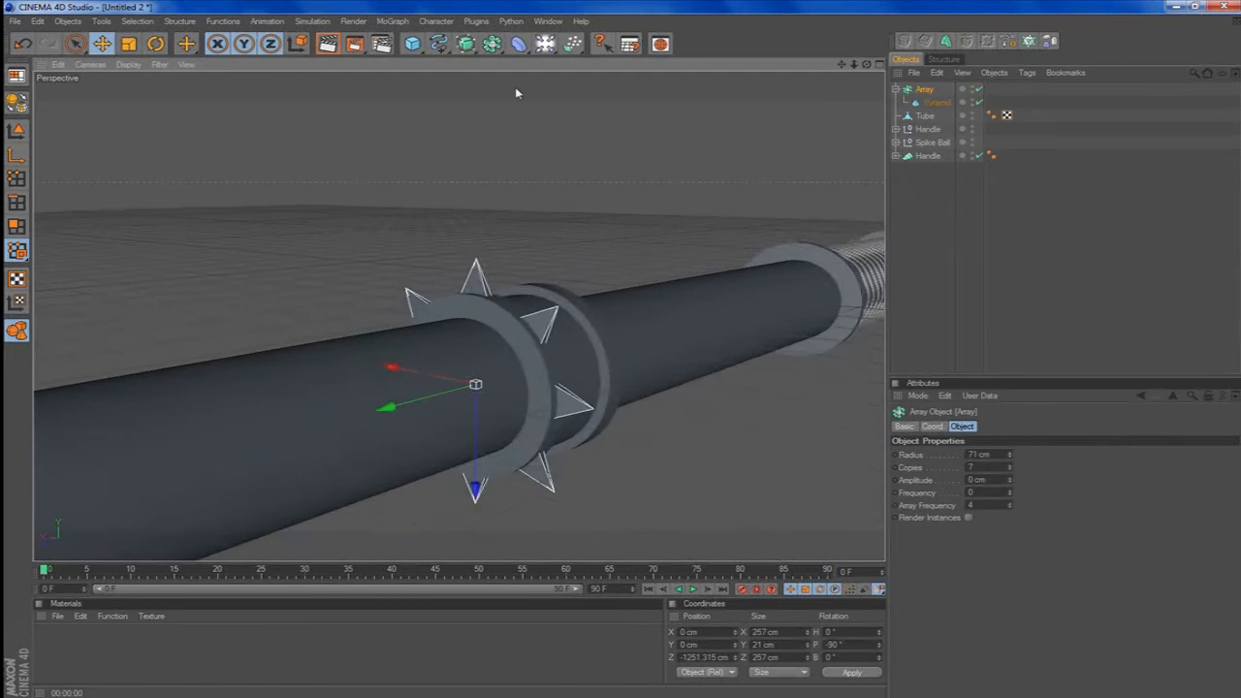
left_click(329, 43)
Resize the pyramid inside the array to about 105 × 121 × 45 cm, checking it with a preview render.
left_click_drag(867, 65, 703, 66)
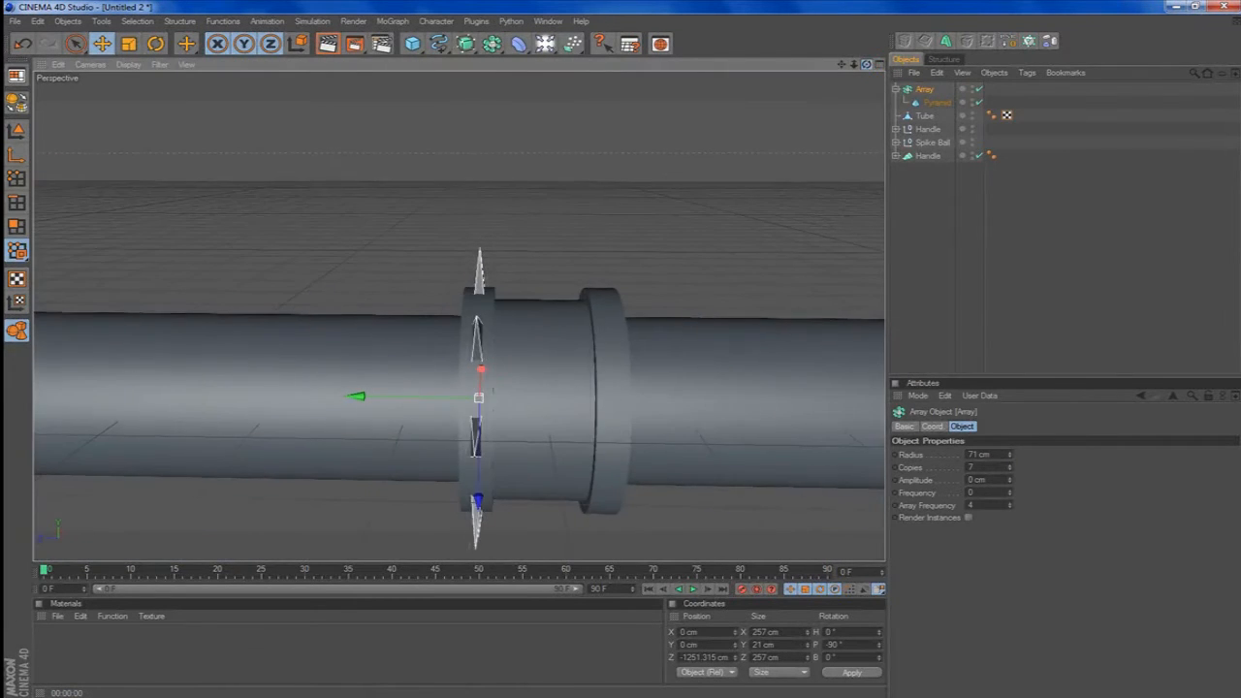
left_click(926, 102)
left_click(1093, 453)
left_click_drag(1093, 453, 1093, 446)
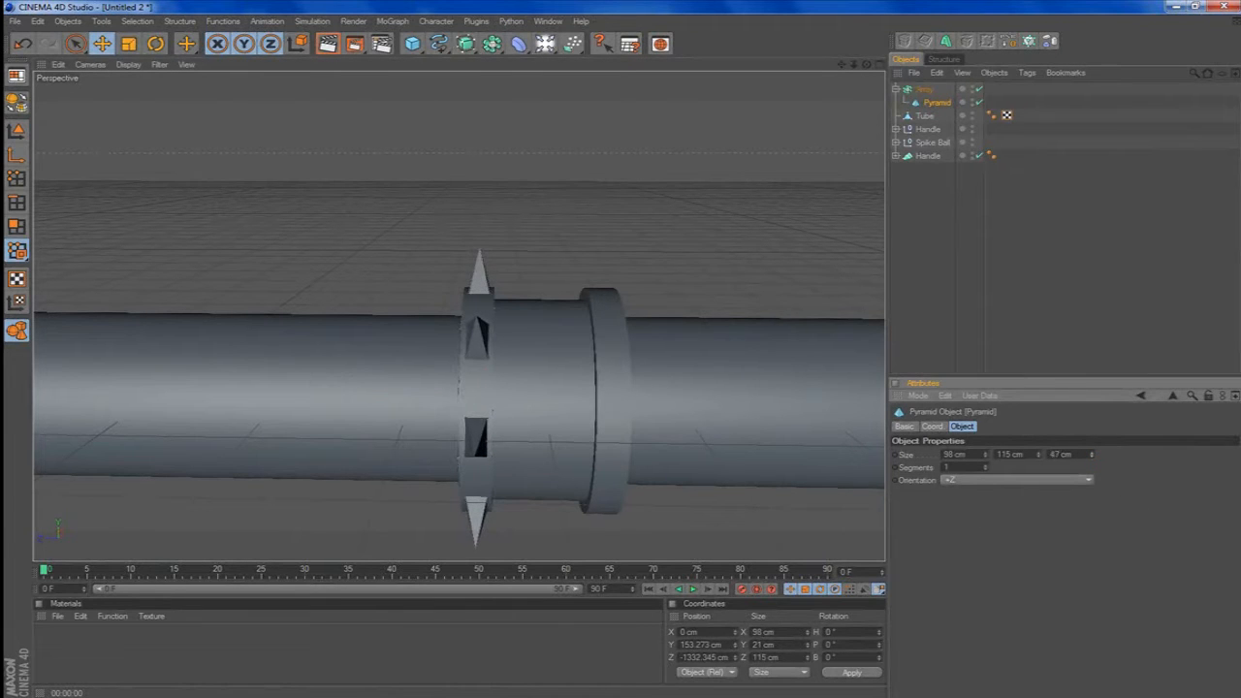
scroll(707, 281, "up", 3)
left_click(1040, 458)
left_click_drag(1040, 460, 986, 457)
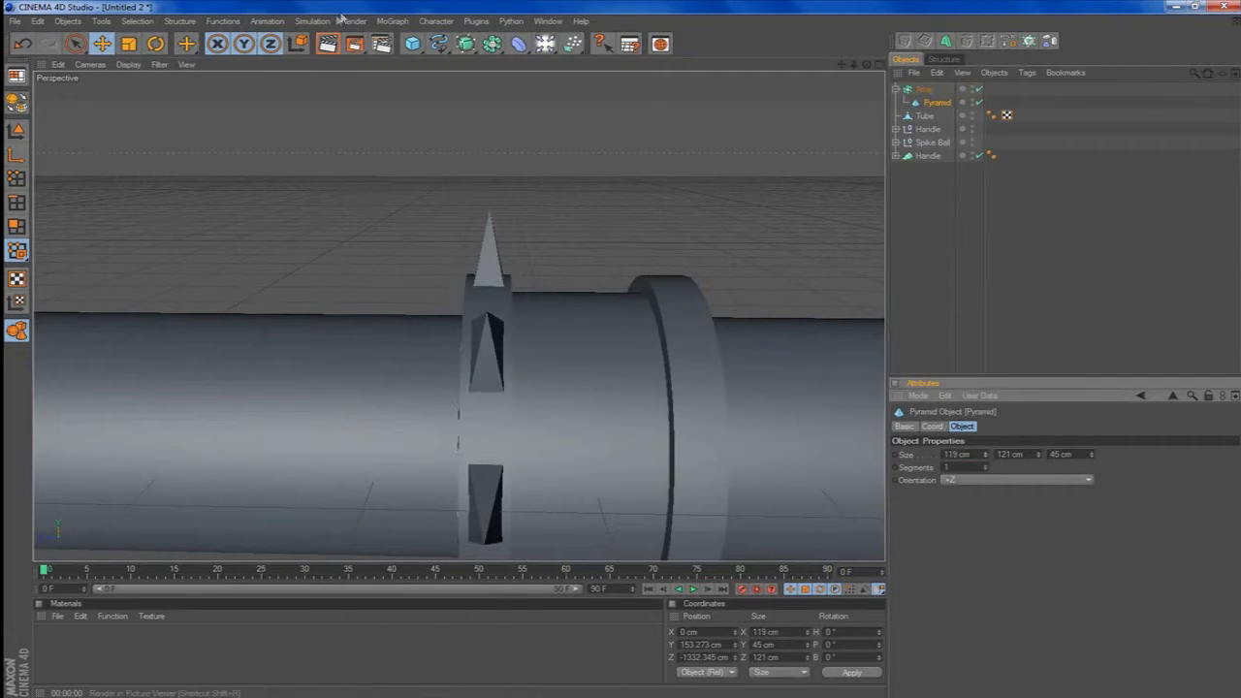
left_click(330, 48)
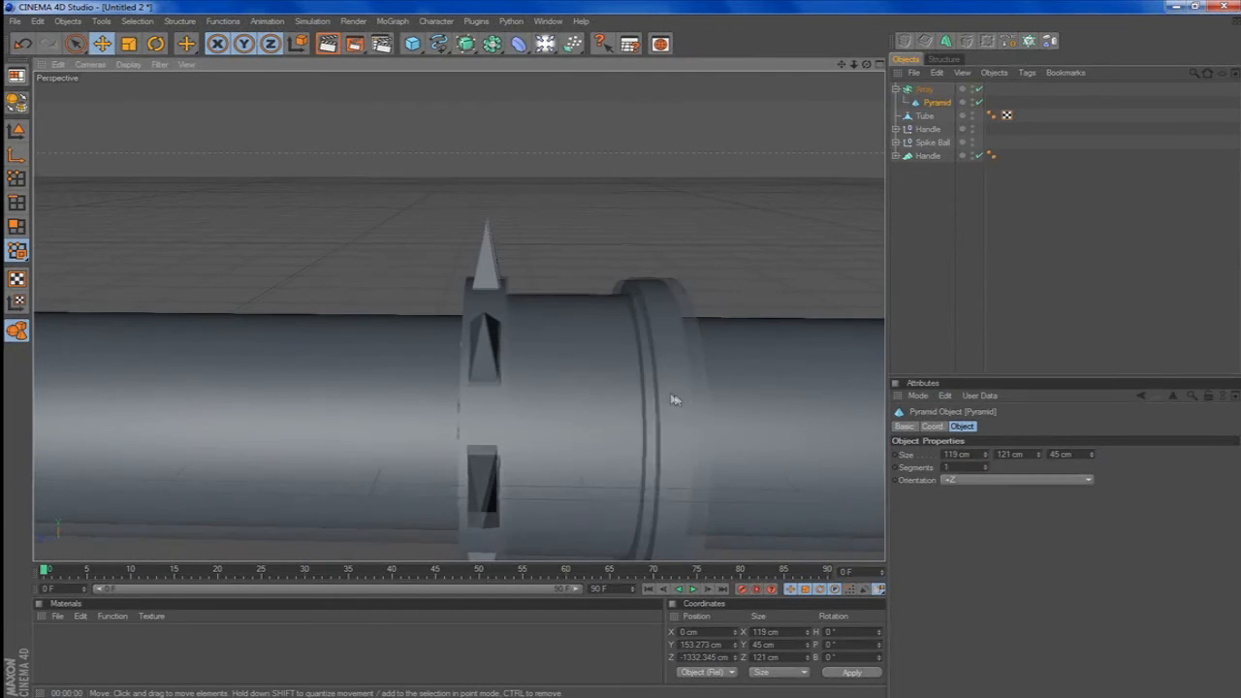
left_click_drag(986, 455, 986, 458)
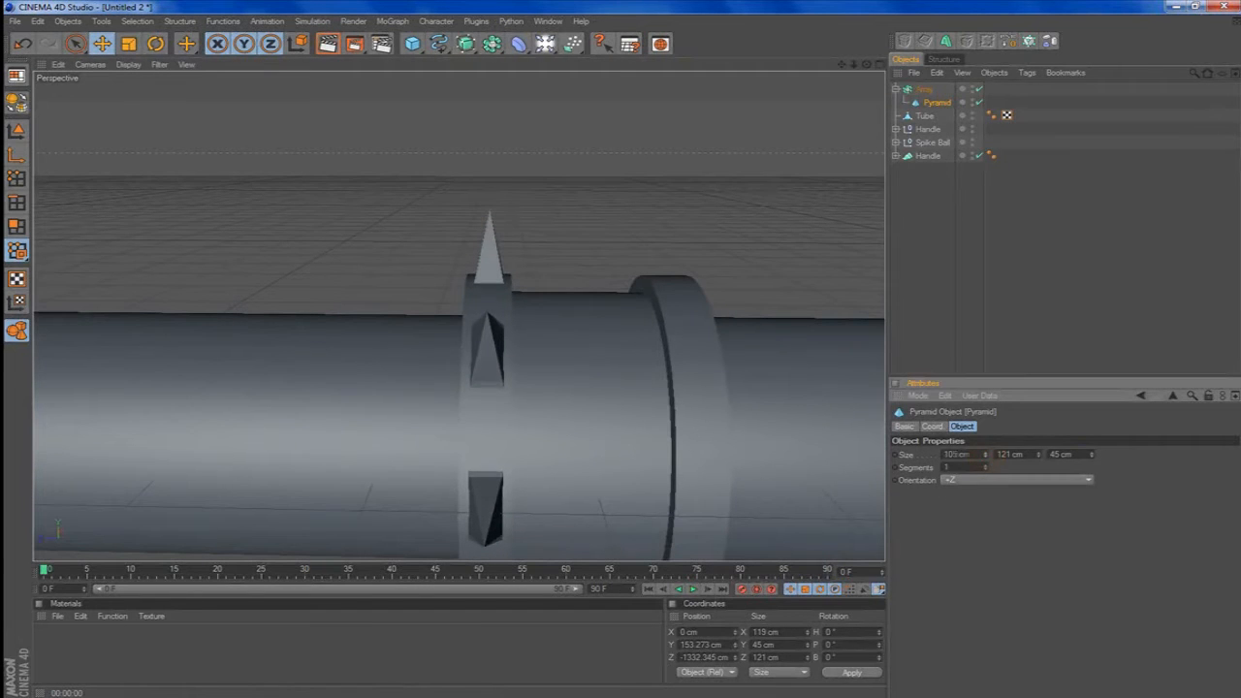
Shift the pyramid array slightly along the shaft to about -1253.4 cm in Z.
left_click_drag(868, 65, 960, 70)
left_click(924, 89)
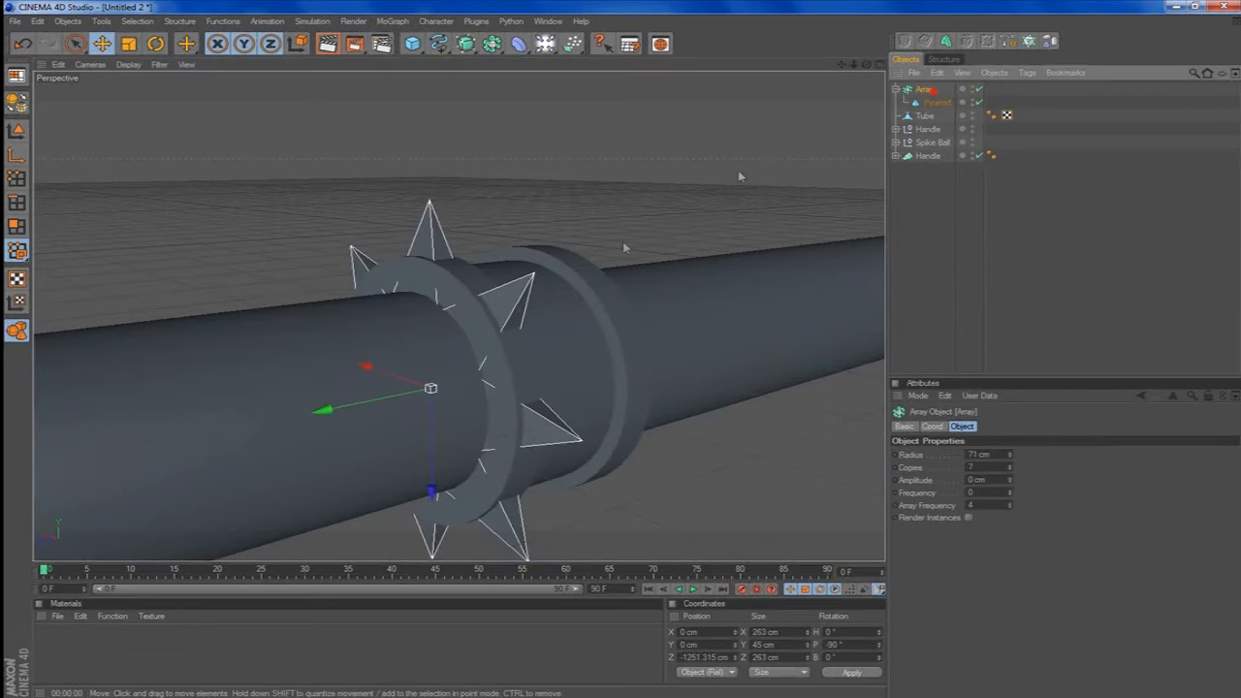
left_click_drag(389, 398, 401, 393)
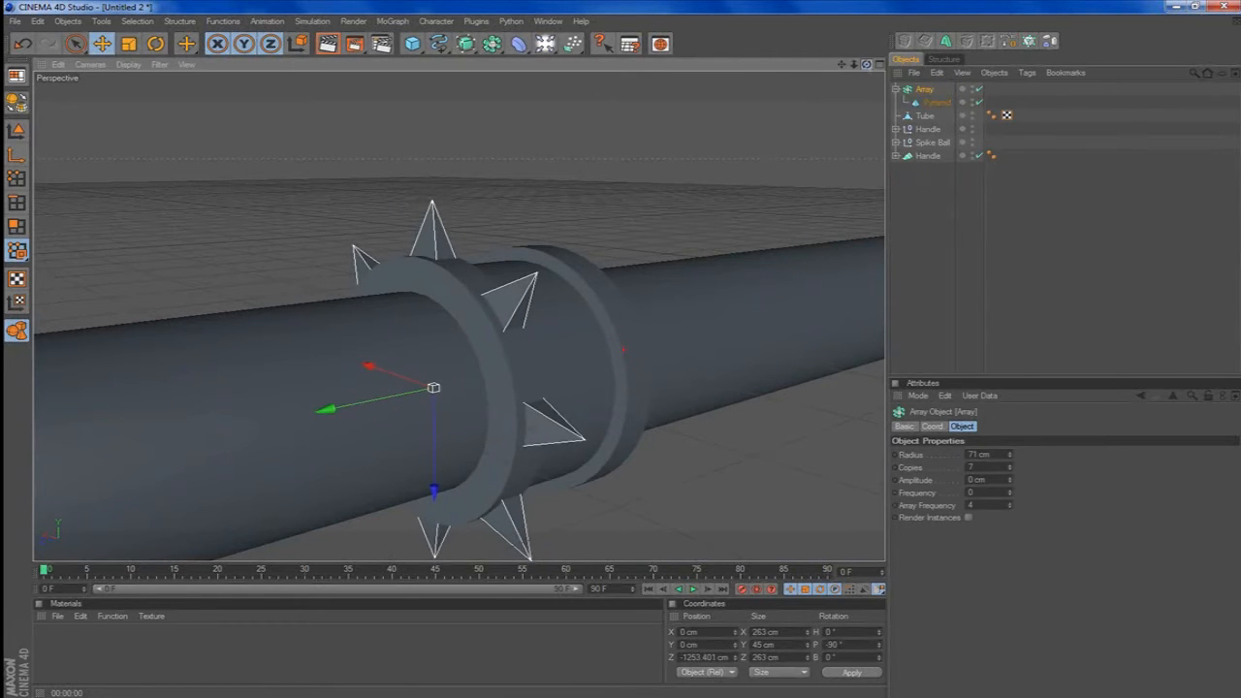
Render a close-up of the rim's inner edge and reduce the array's radius to 69 cm.
left_click_drag(867, 64, 737, 49)
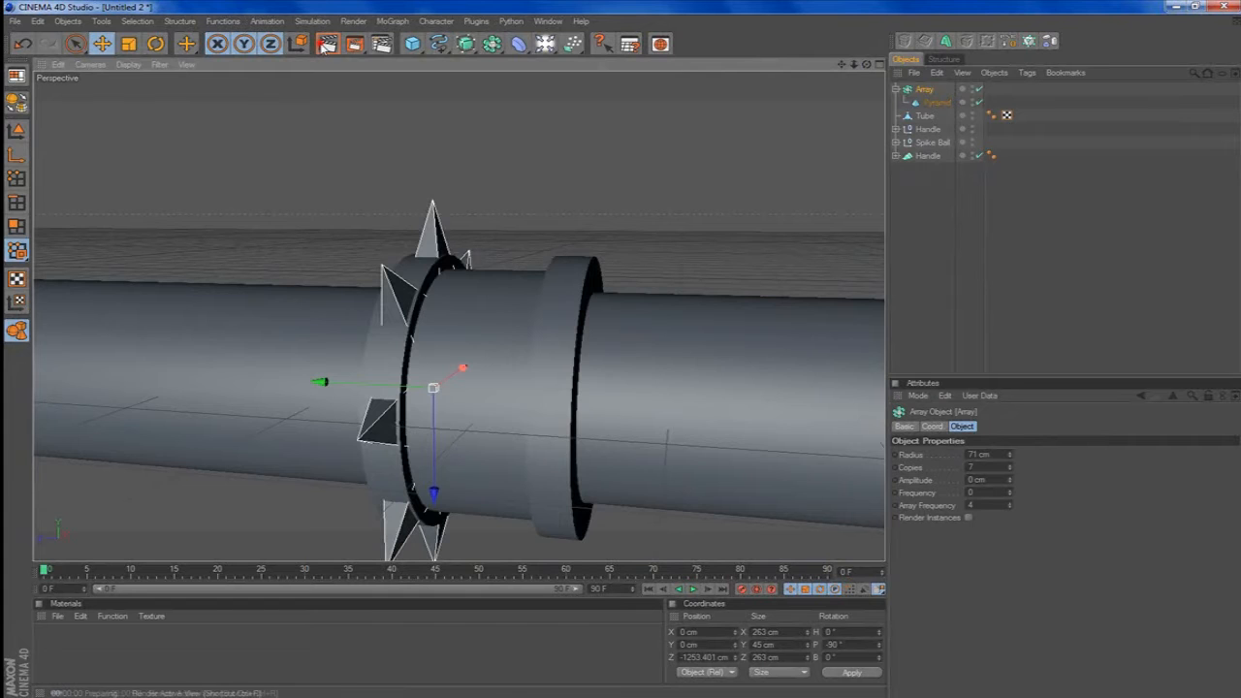
scroll(411, 199, "up", 4)
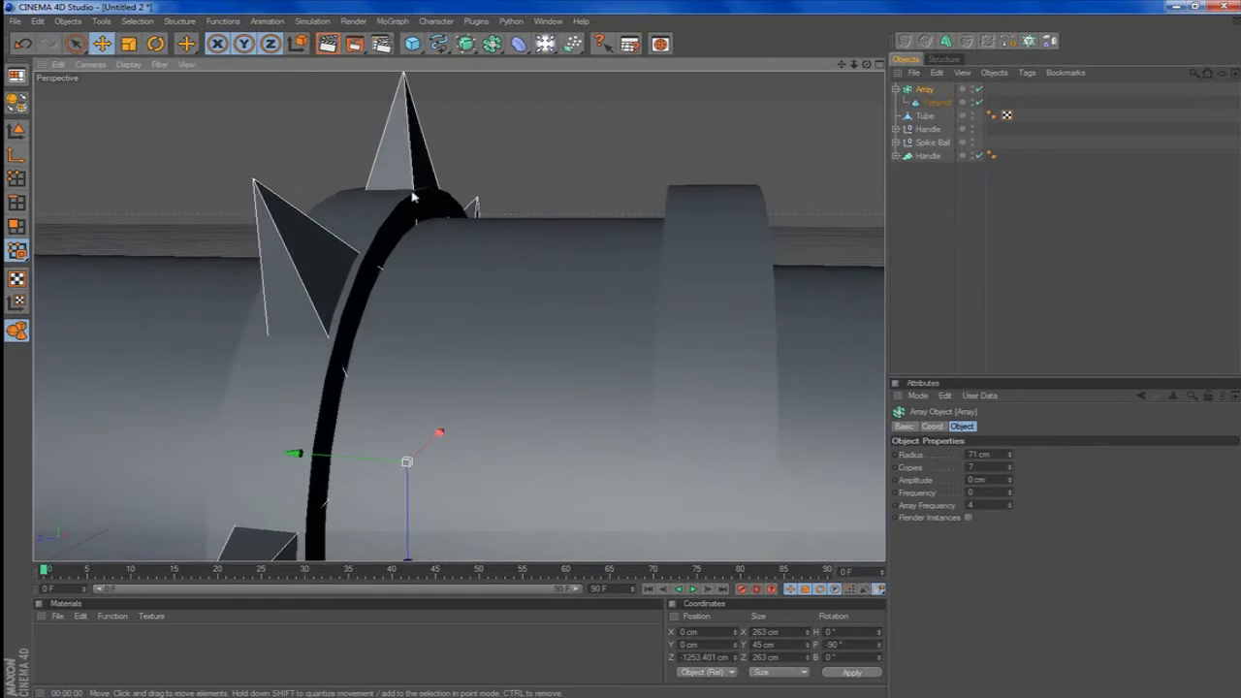
left_click_drag(841, 68, 922, 320)
left_click(328, 44)
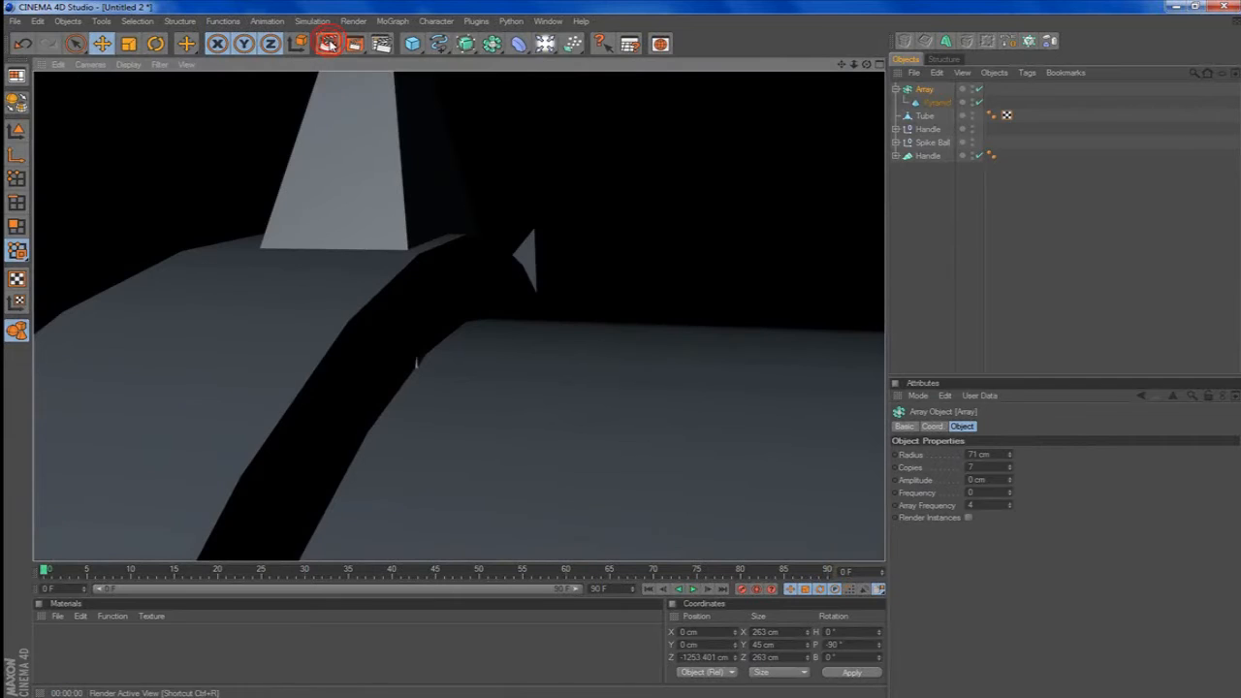
left_click(1010, 458)
left_click(1011, 457)
Fine-tune the pyramid array's position on the rim to about -1251.4 cm in Z.
scroll(712, 315, "down", 5)
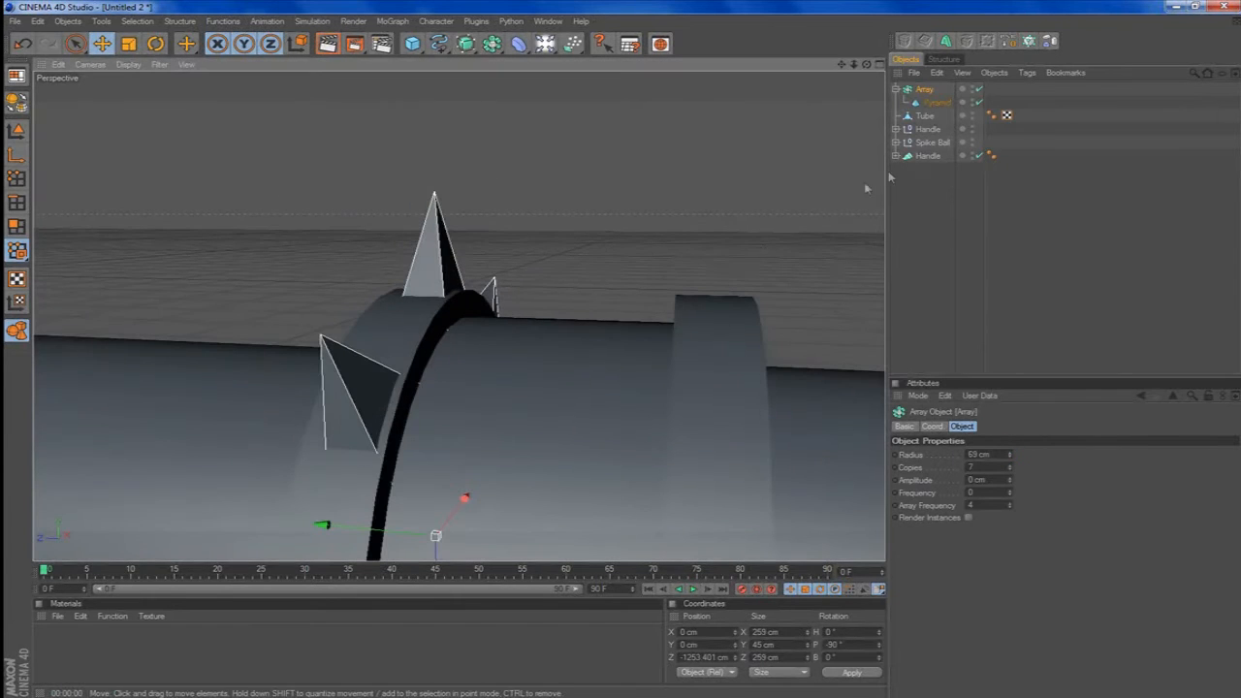
left_click_drag(360, 529, 356, 528)
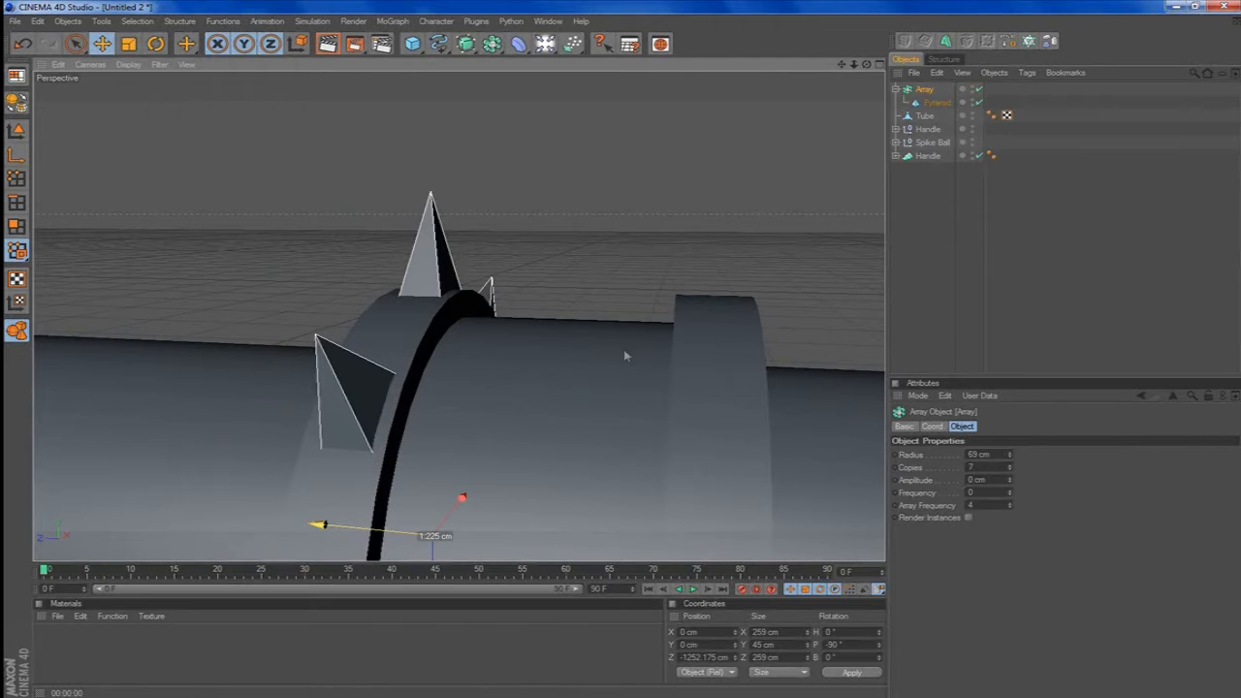
left_click_drag(867, 64, 891, 78)
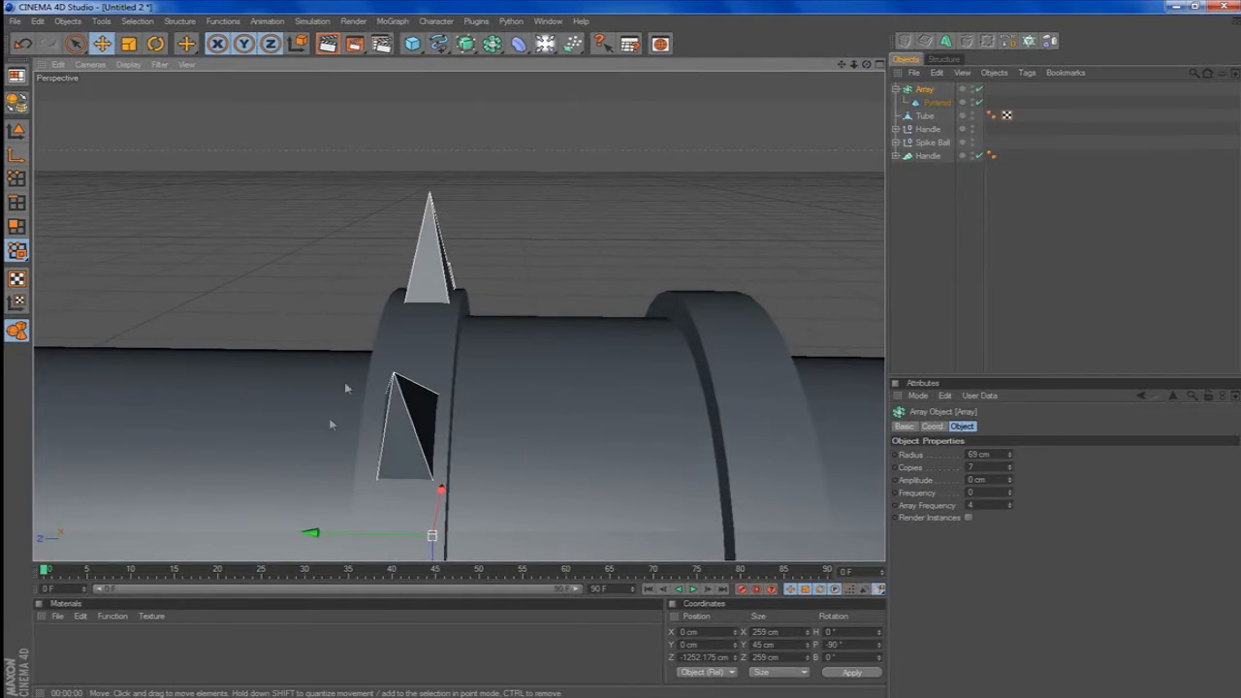
left_click_drag(364, 530, 367, 534)
Duplicate the pyramid array and move the copy onto the band's other rim at about -1341.5 cm in Z.
scroll(579, 305, "down", 9)
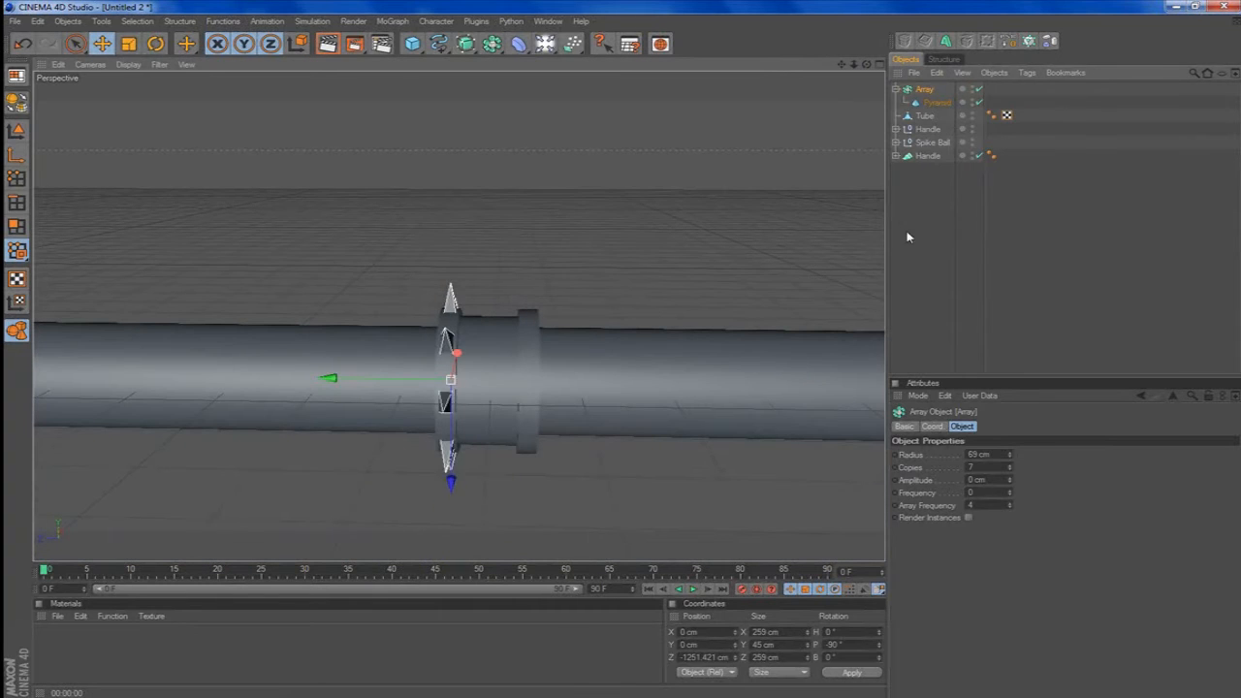
left_click(907, 231)
left_click(924, 89)
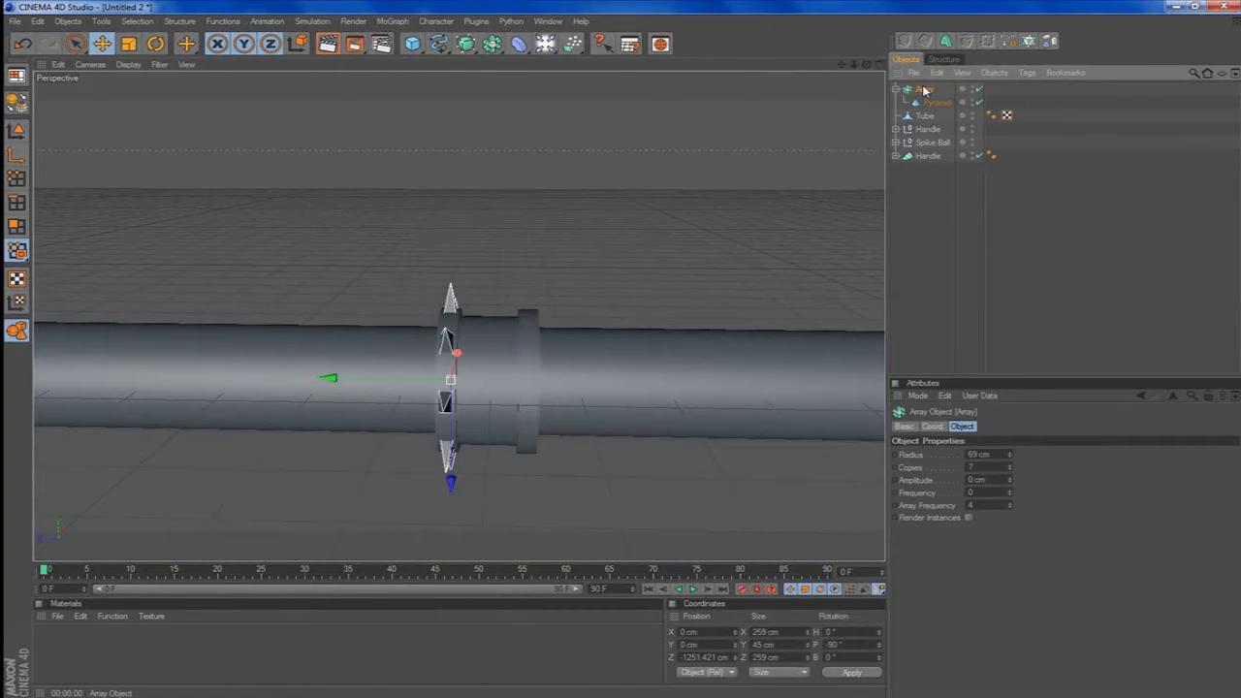
key("ctrl+c")
key("ctrl+v")
left_click_drag(335, 378, 402, 379)
scroll(494, 368, "up", 5)
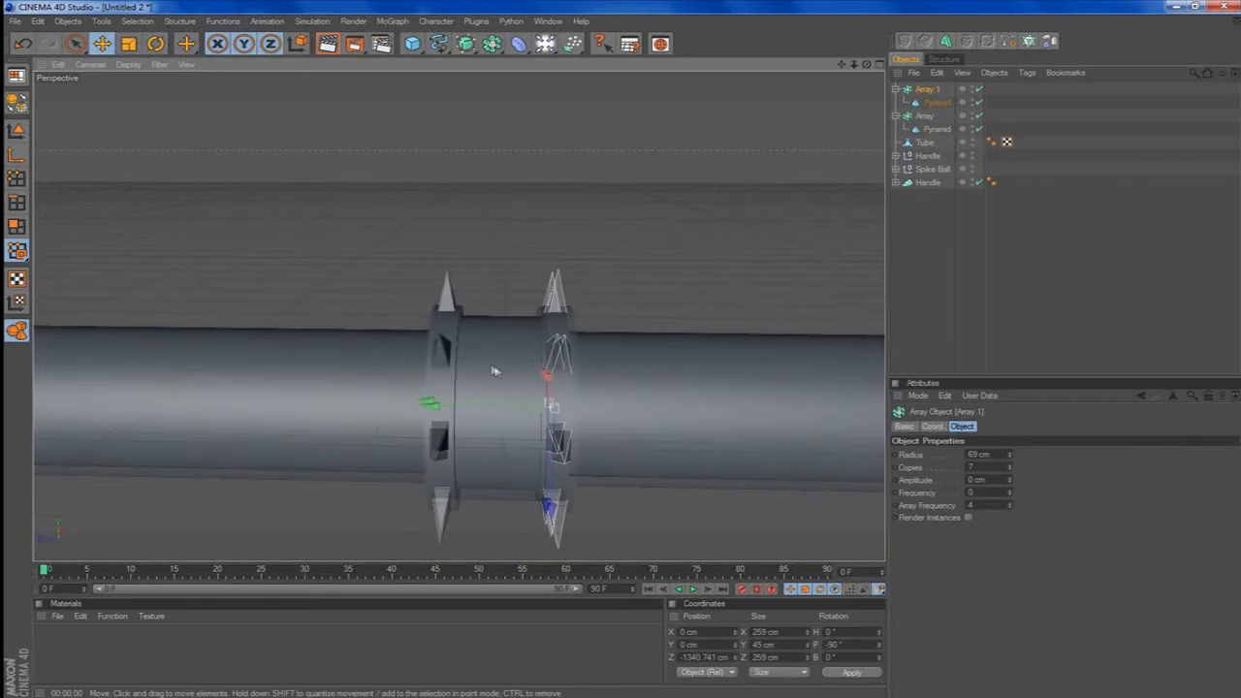
left_click_drag(841, 66, 766, 60)
left_click_drag(405, 448, 408, 448)
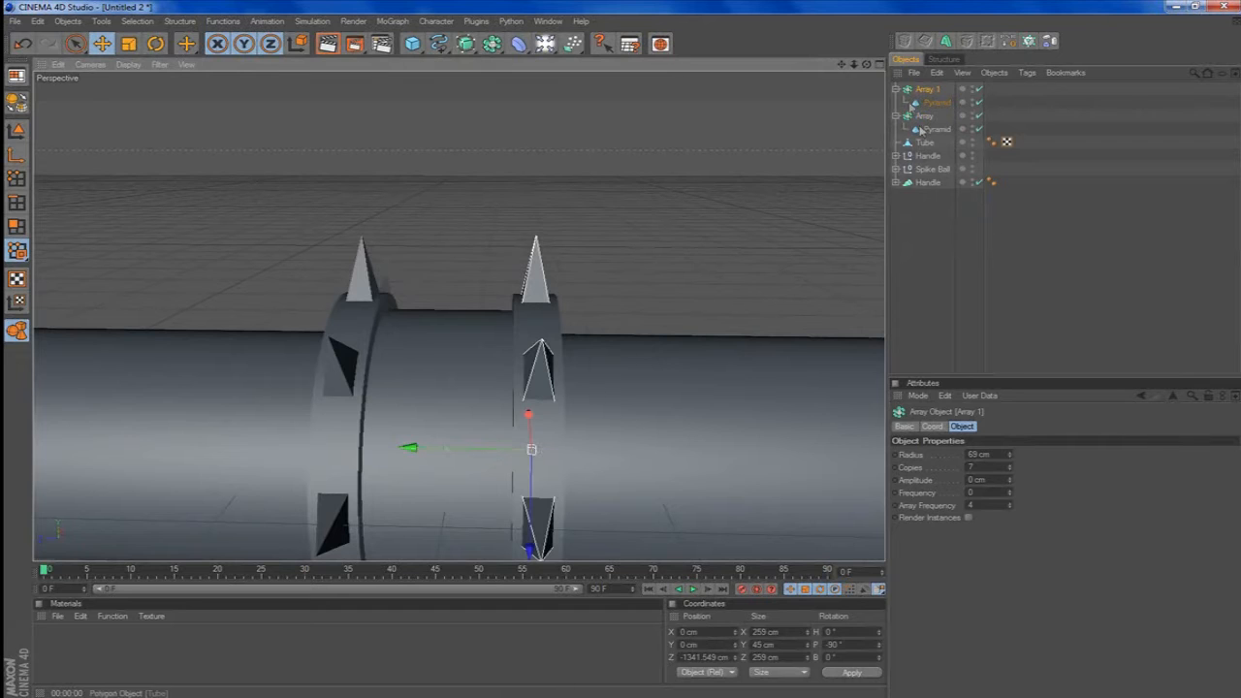
Collapse both pyramid arrays and group them with the tube into one null.
left_click(895, 88)
left_click(895, 102)
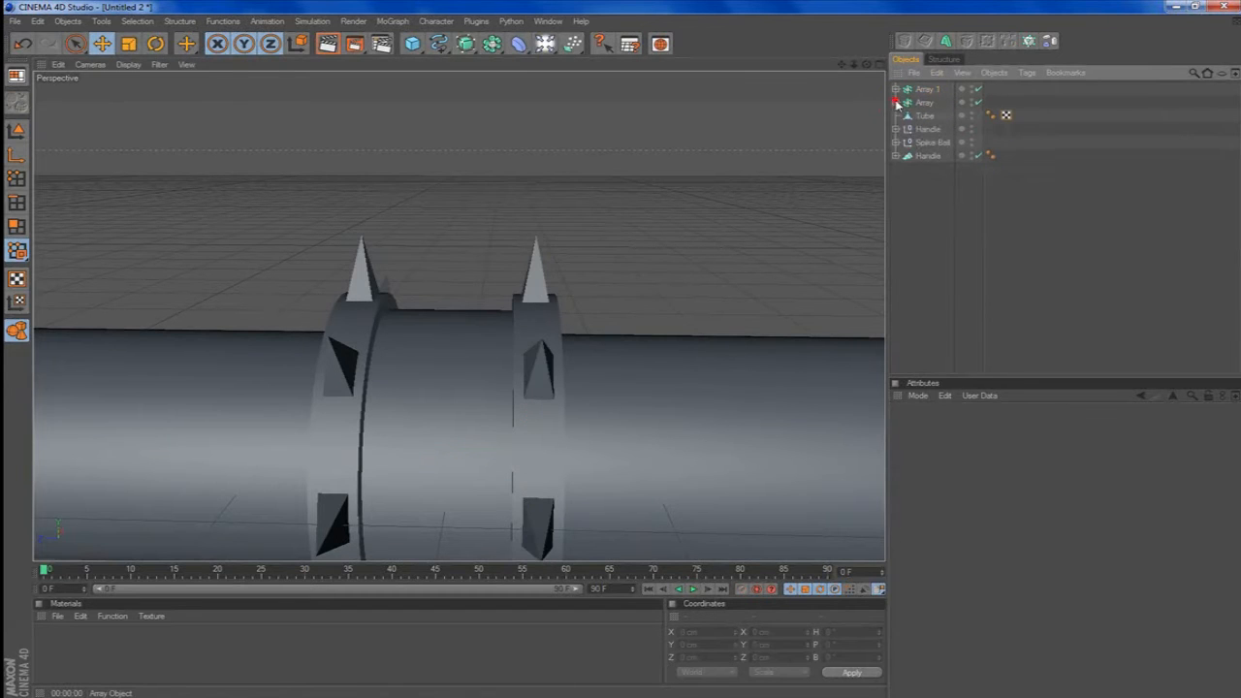
left_click(921, 115)
left_click(927, 90, "shift")
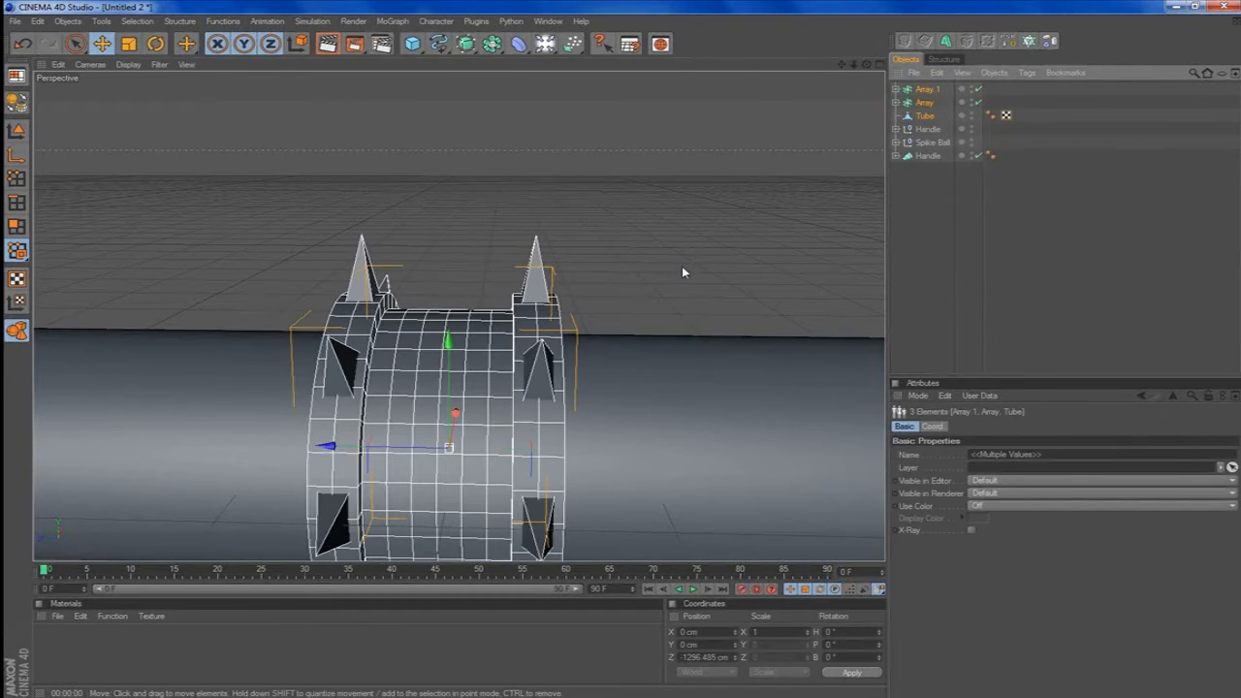
key("alt+g")
Duplicate the grouped spiked band and move the copy along the shaft toward the ribbed grip.
scroll(717, 254, "down", 4)
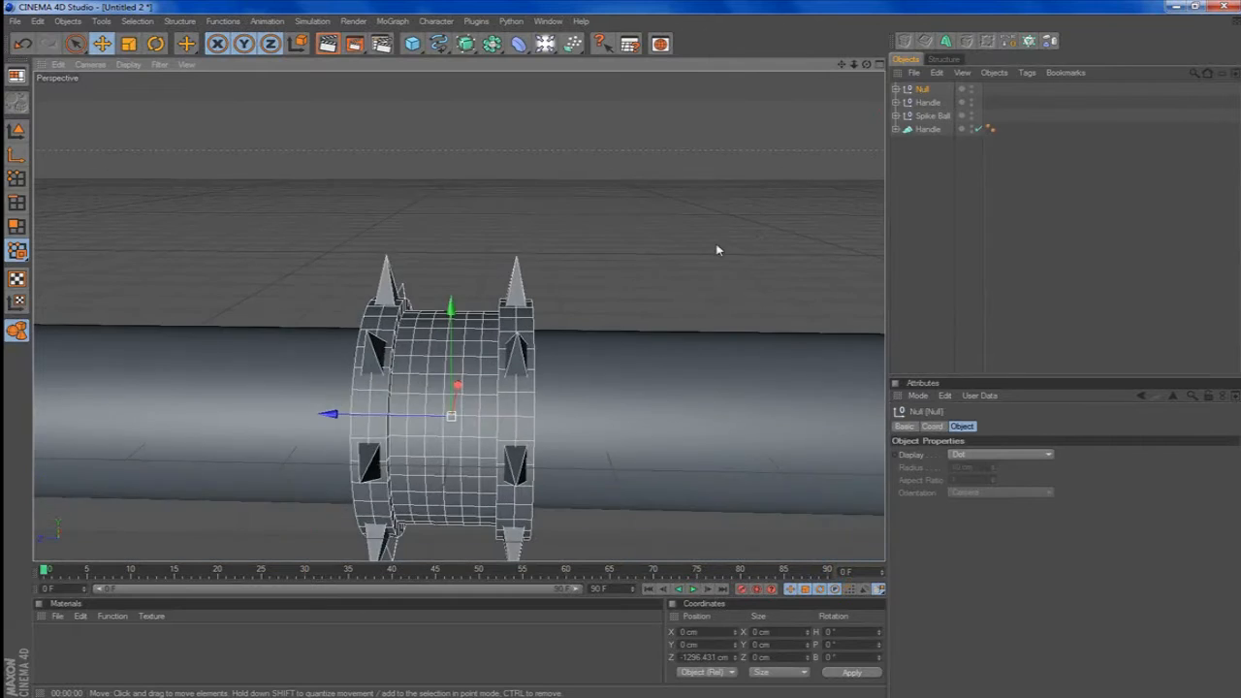
scroll(718, 262, "down", 6)
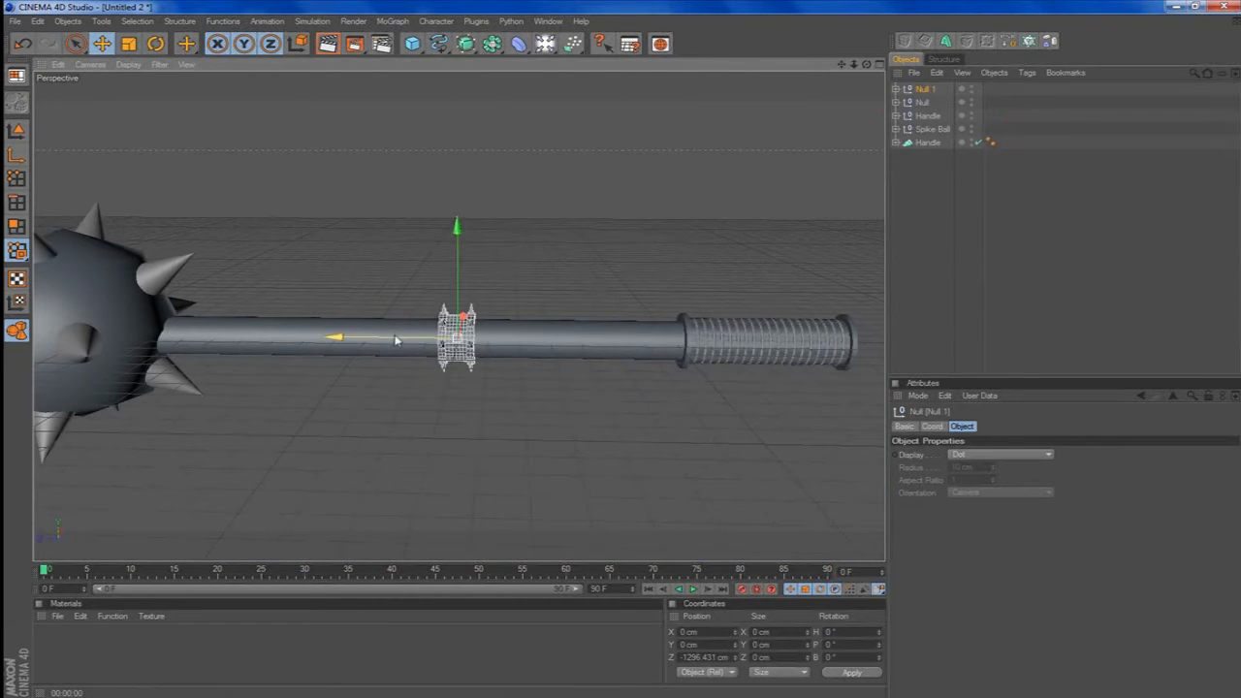
left_click_drag(395, 340, 475, 339)
Move the original spiked band along the shaft toward the spike ball, and deselect it to view the whole mace.
left_click(912, 102)
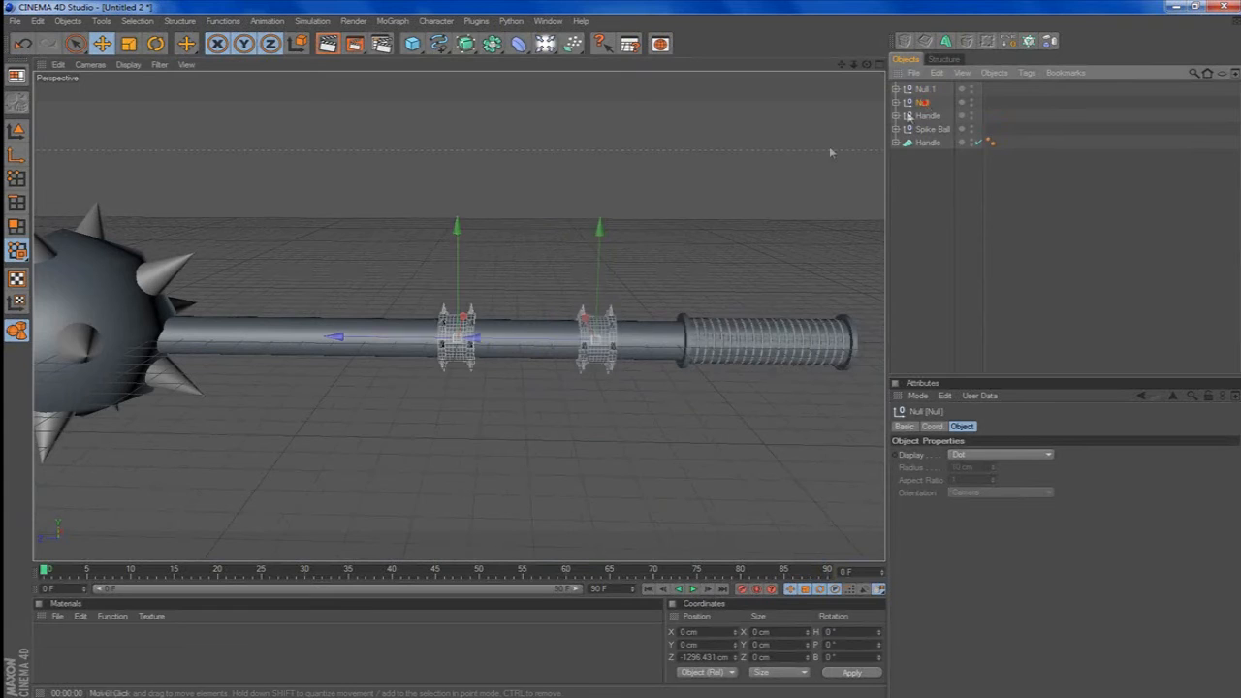
left_click_drag(341, 338, 165, 336)
left_click(958, 313)
scroll(850, 186, "down", 4)
left_click_drag(842, 65, 911, 45)
left_click_drag(840, 66, 784, 169)
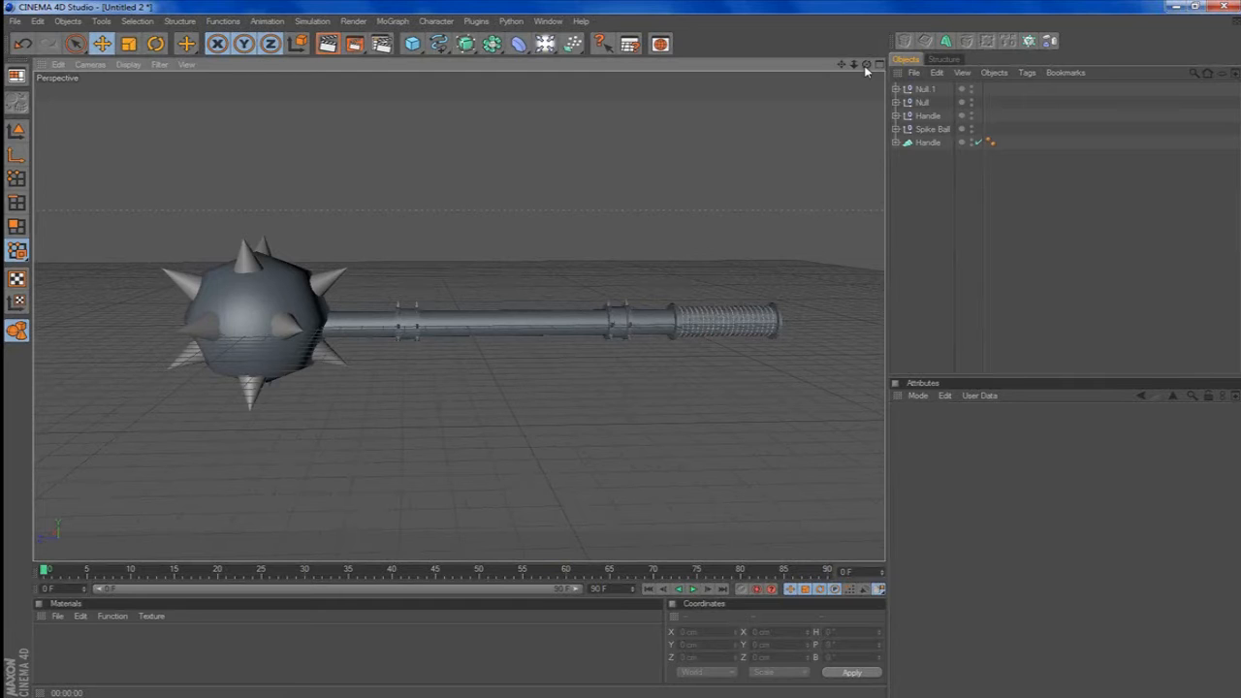
Switch to Firefox, search Google Images for "wood texture" and browse the resulting images for a wood suited to the shaft.
scroll(759, 250, "up", 3)
left_click(299, 689)
left_click(254, 190)
type("wood texture")
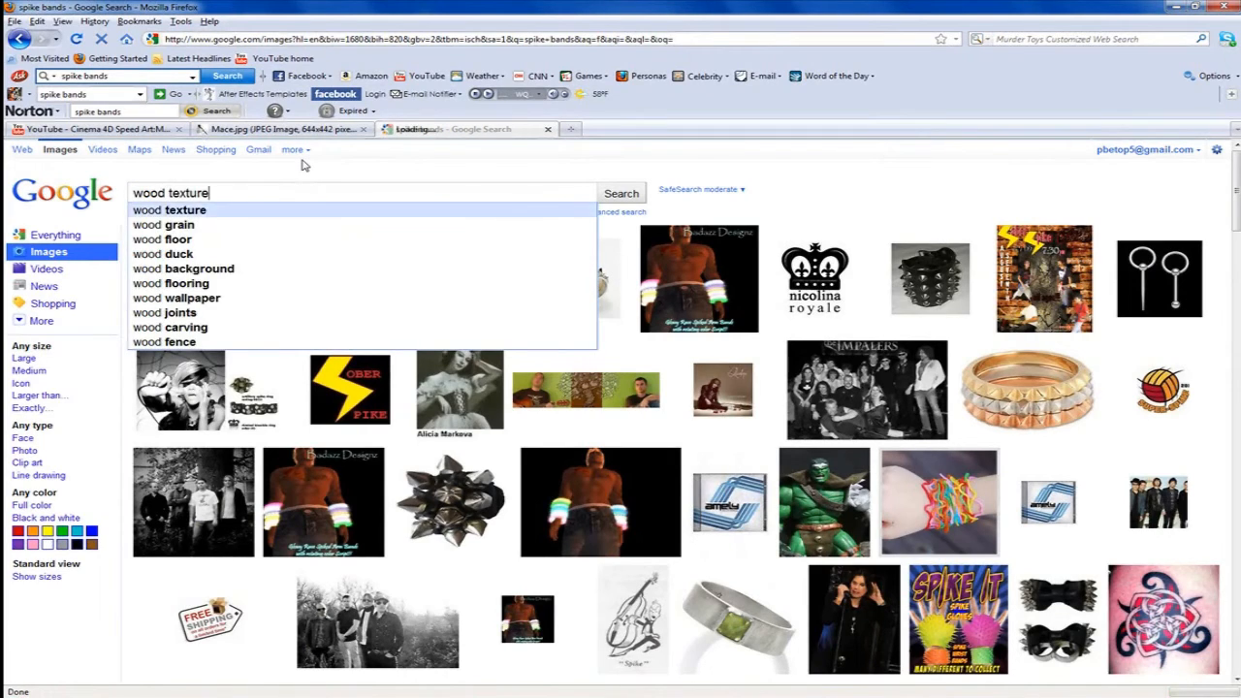
key("Return")
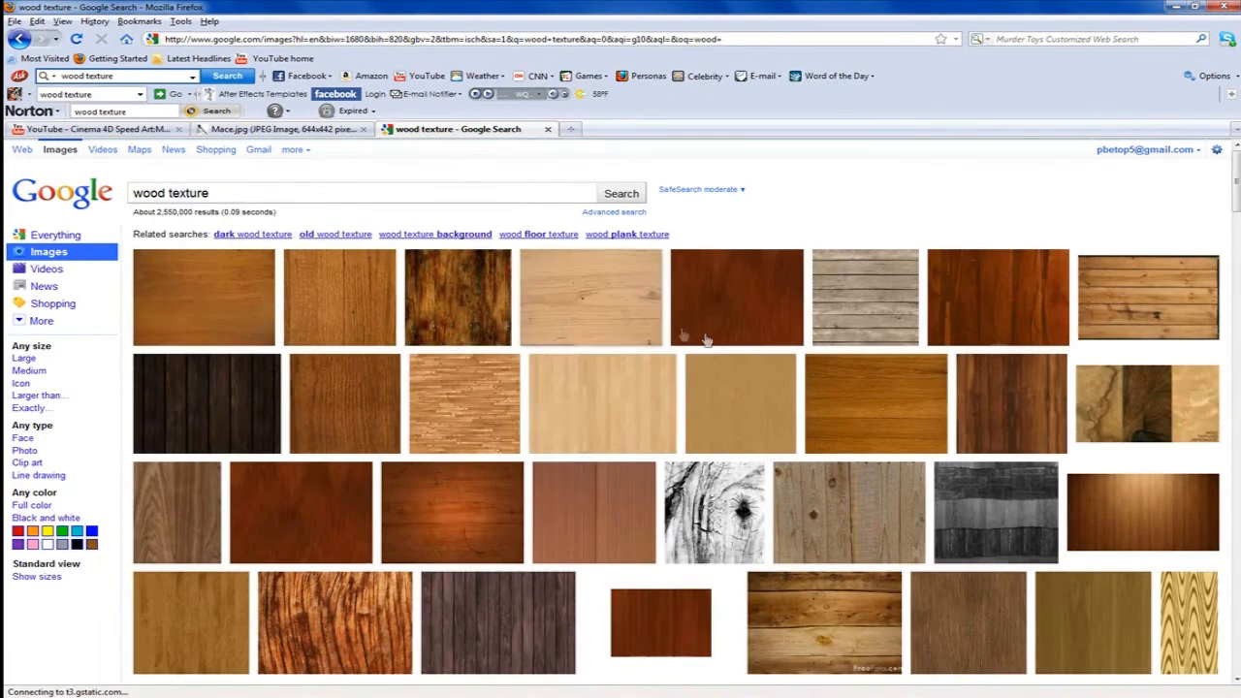
scroll(713, 341, "down", 5)
scroll(713, 342, "down", 5)
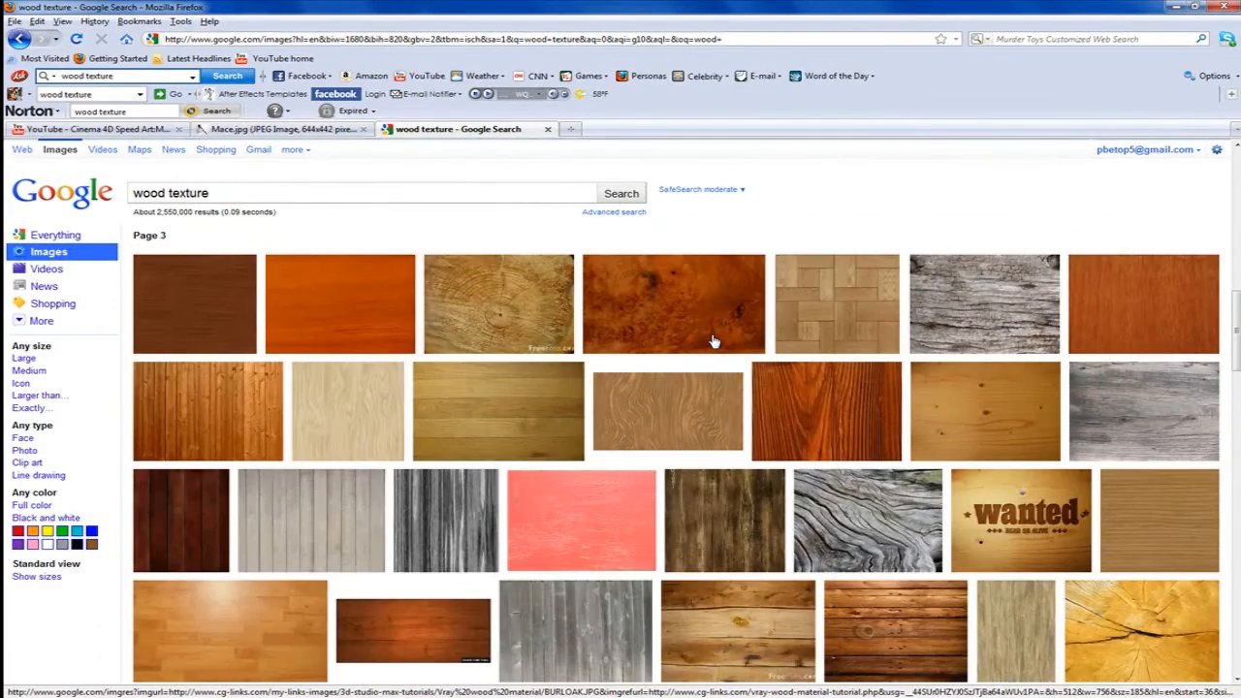
scroll(713, 341, "down", 10)
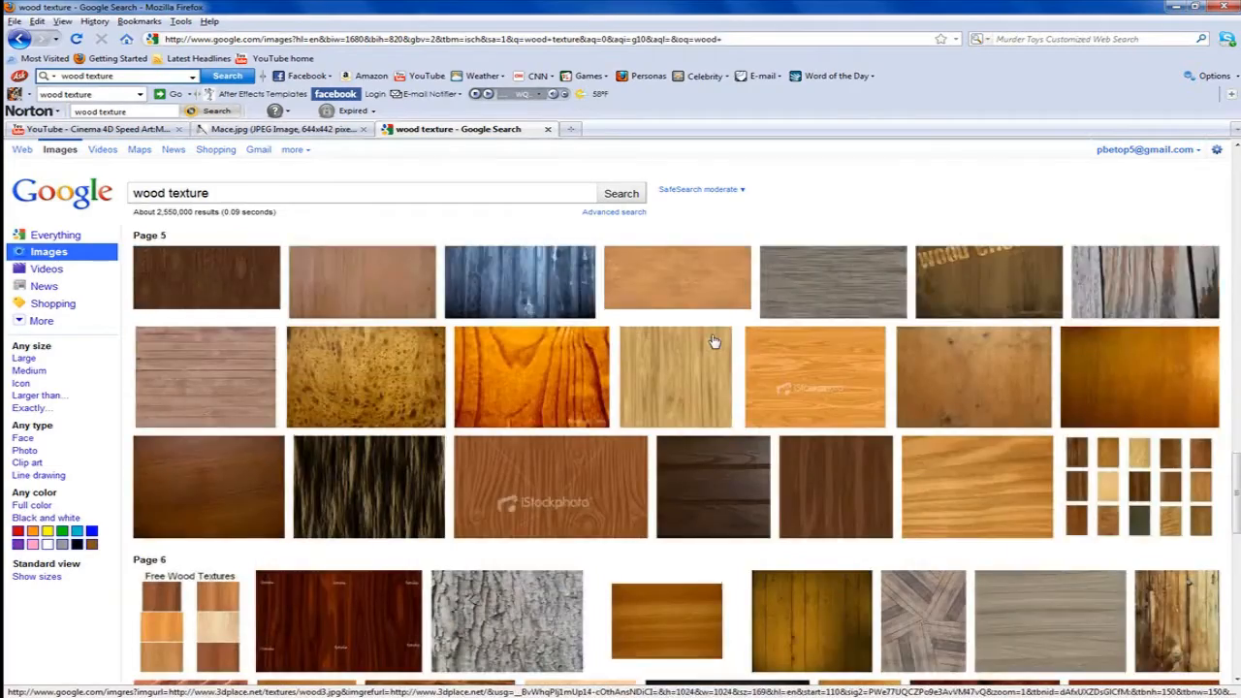
scroll(714, 341, "down", 3)
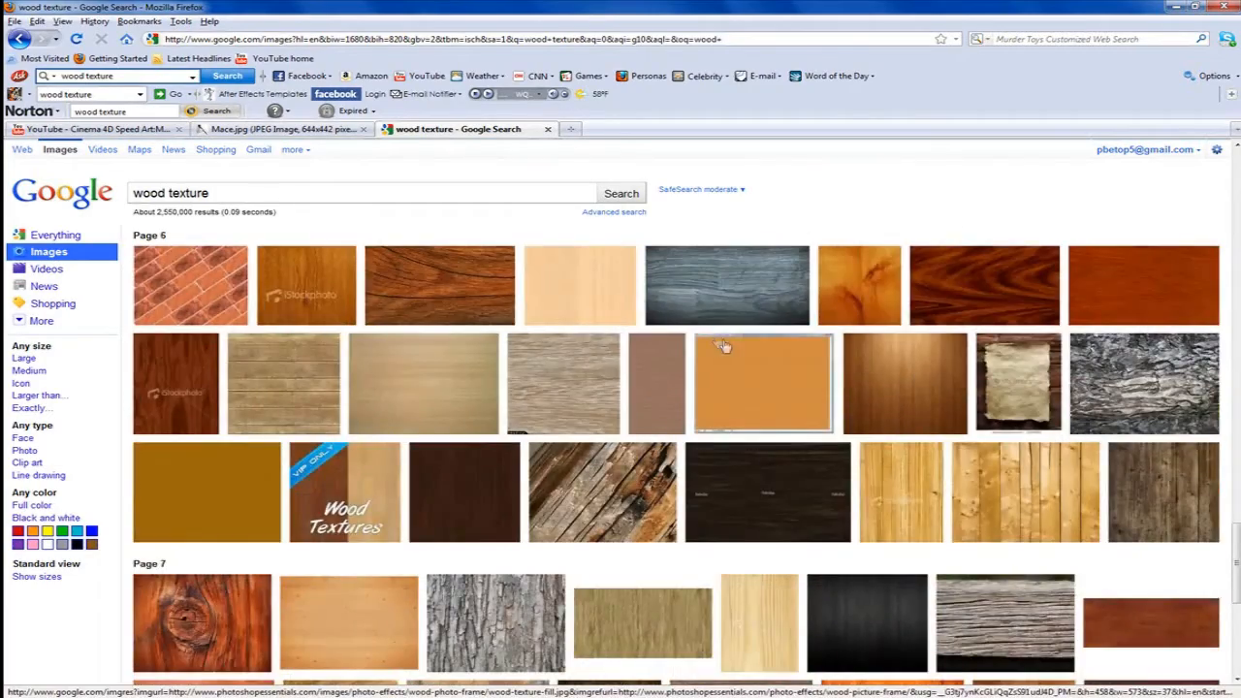
scroll(727, 349, "down", 3)
scroll(735, 354, "down", 1)
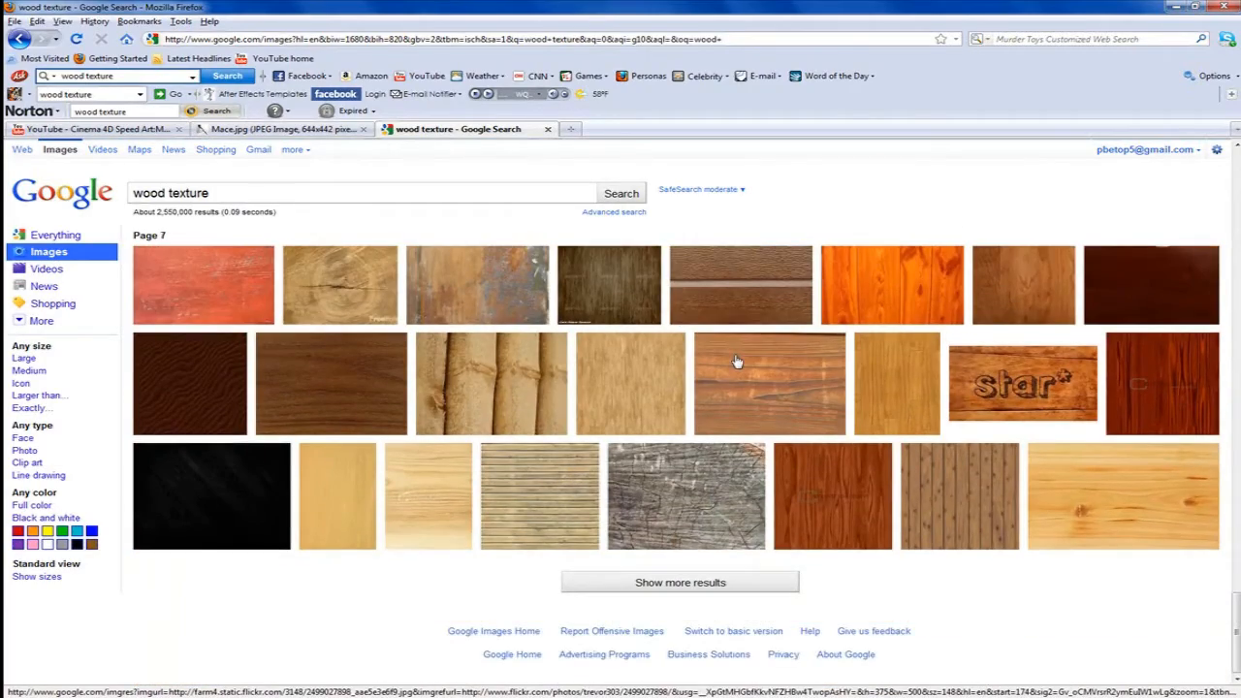
Bring light-wood-texture.jpg from the desktop into Cinema 4D as a new material, without copying the image to the document location.
left_click(1235, 690)
left_click_drag(207, 439, 326, 657)
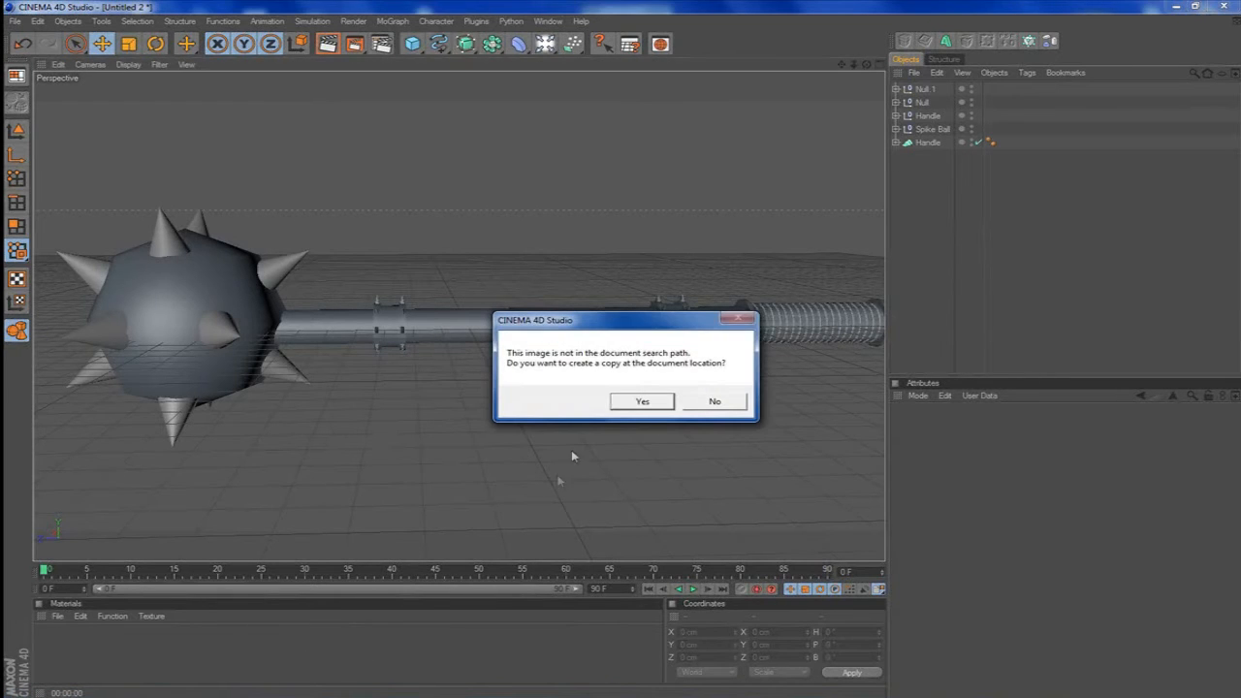
left_click(715, 401)
Enable Bump on the wood material and paste the Color channel's light-wood-texture.jpg into it as the bump texture.
double_click(49, 638)
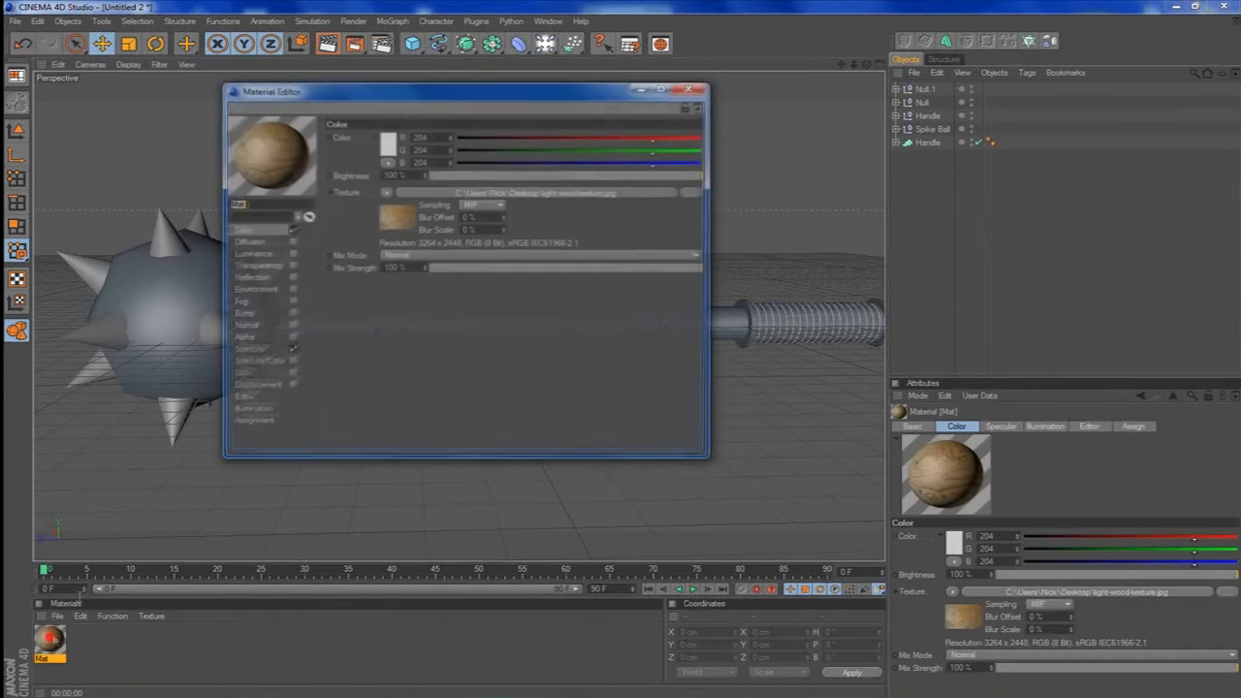
left_click(386, 193)
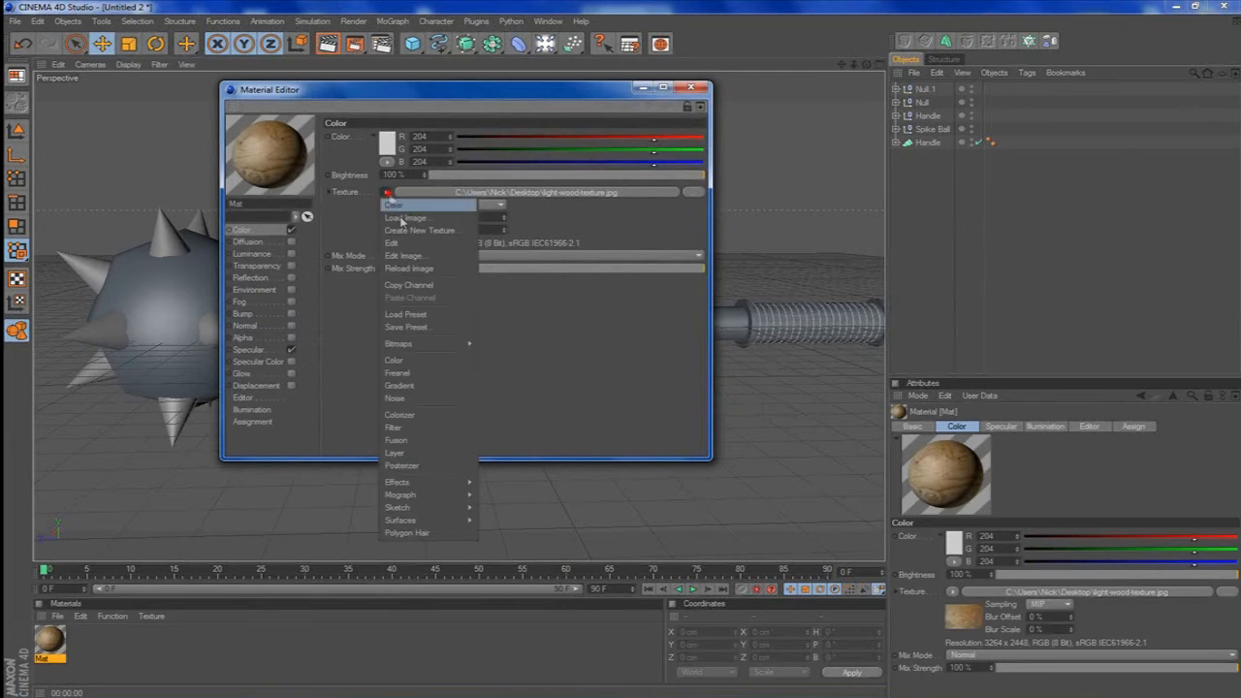
left_click(454, 286)
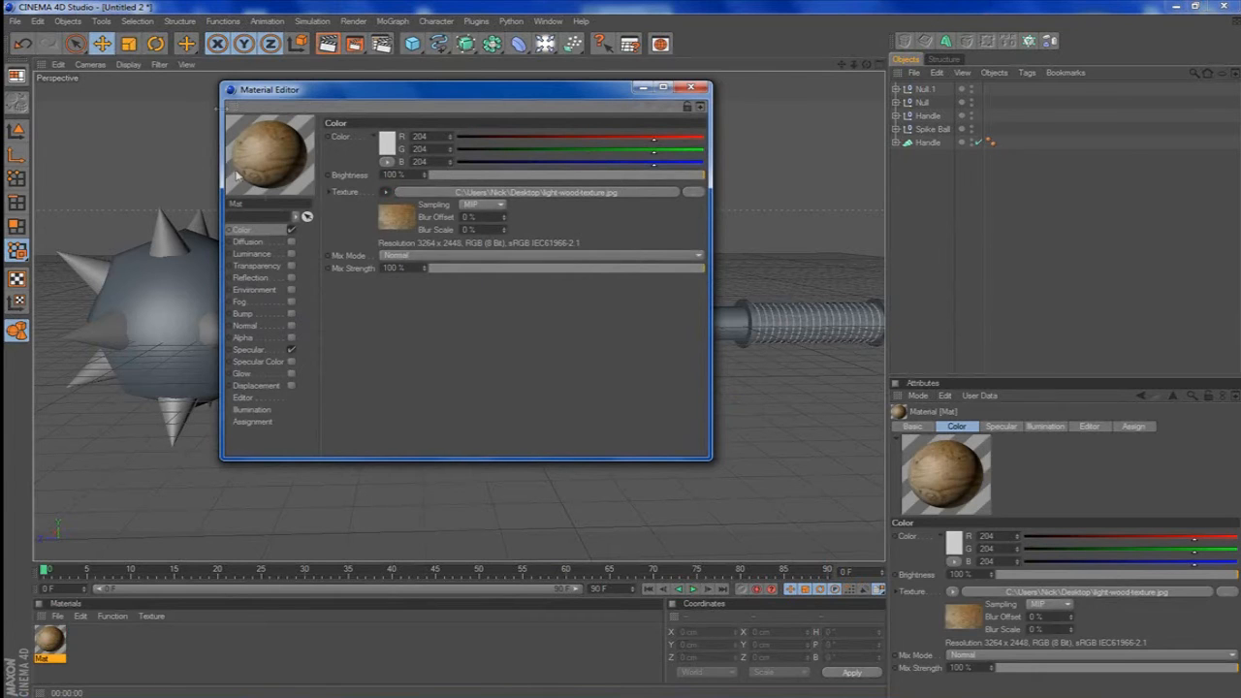
left_click(262, 319)
left_click(291, 314)
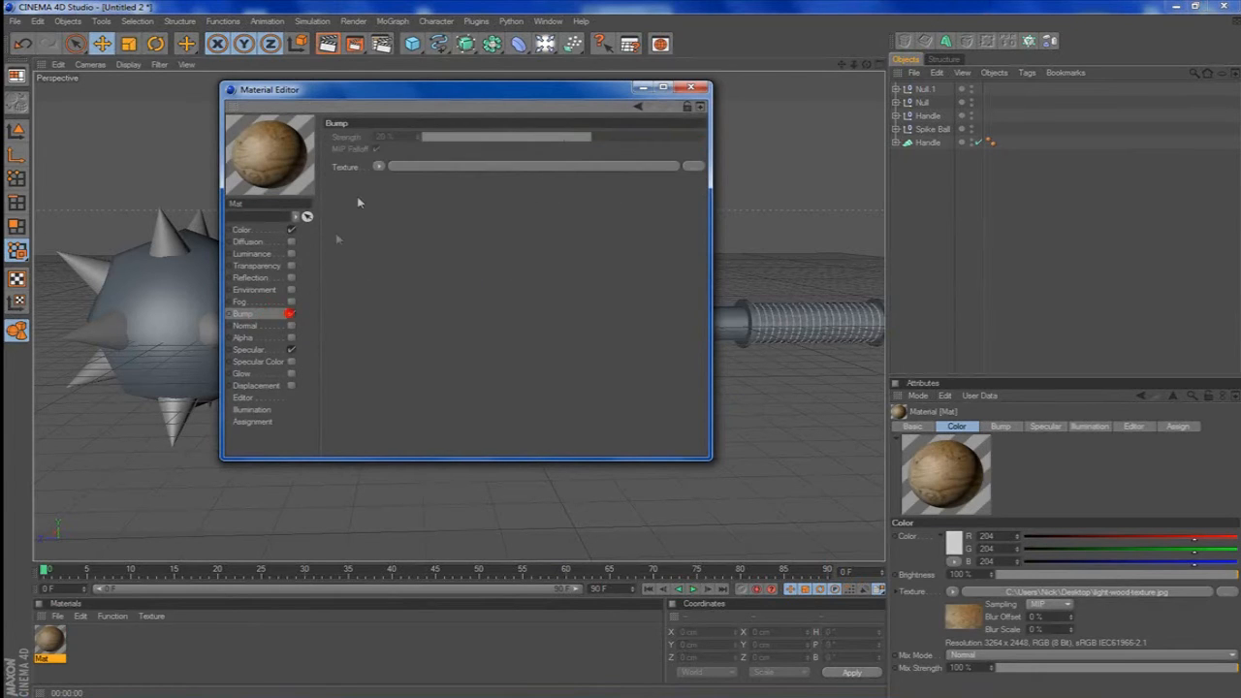
left_click(383, 167)
left_click(426, 234)
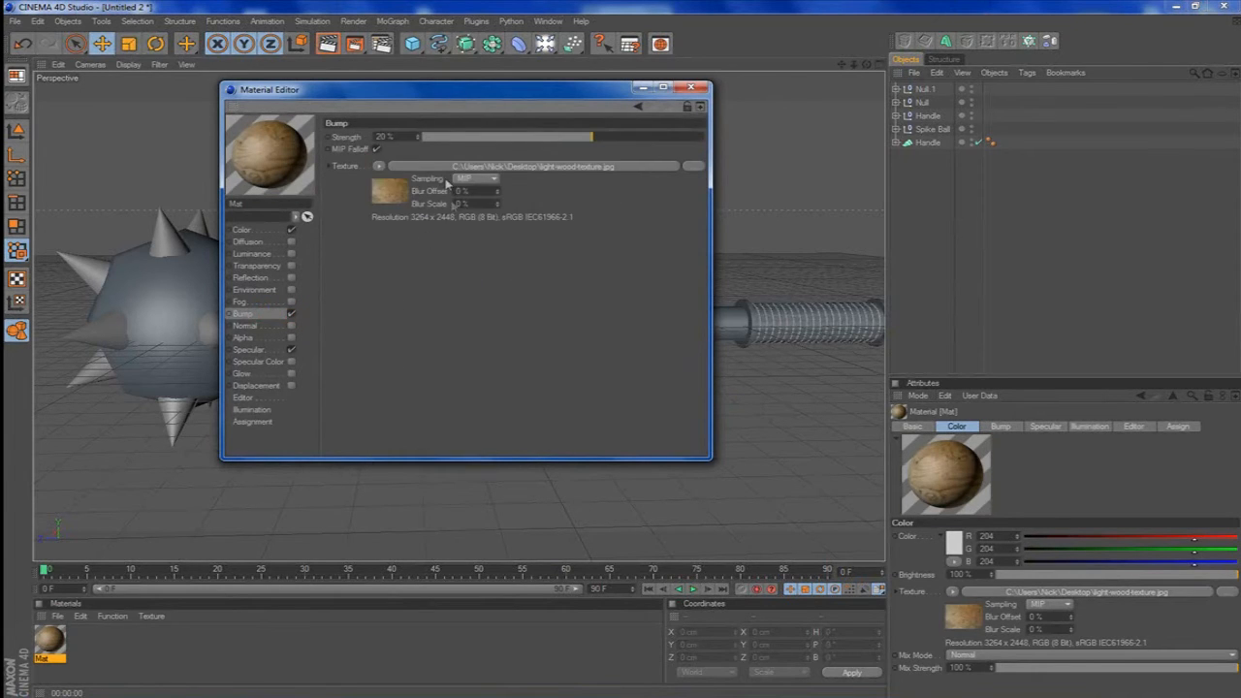
left_click(691, 87)
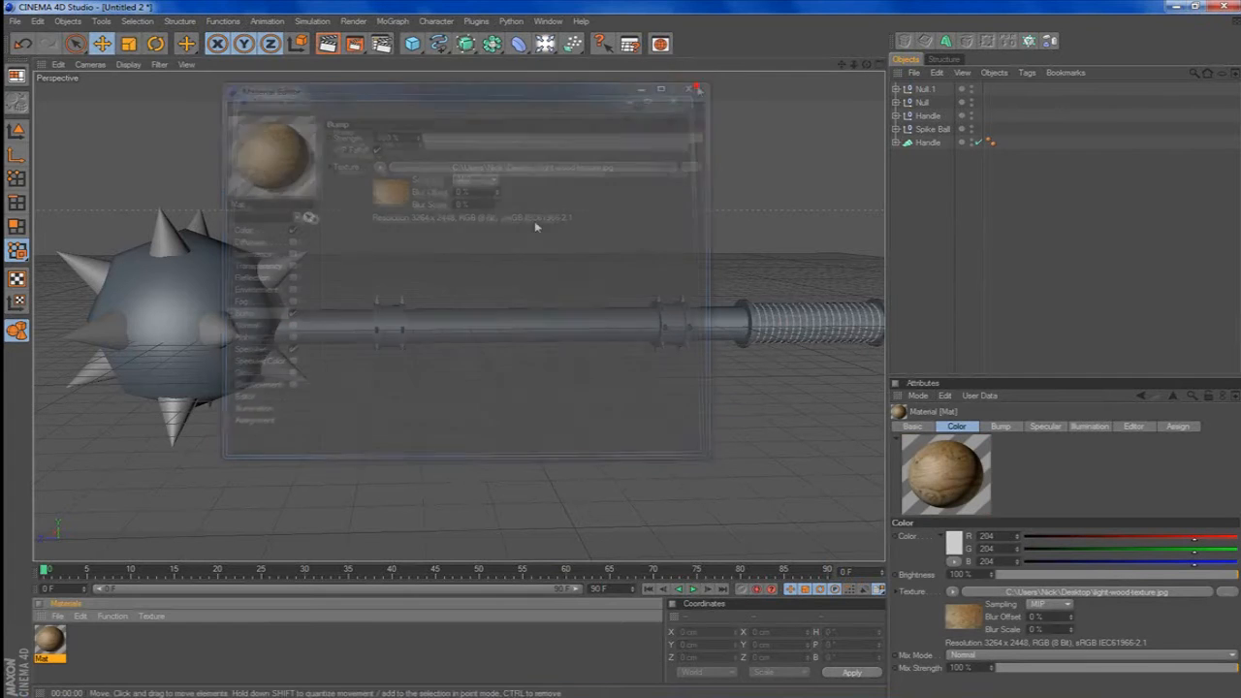
Apply the wood material to the mace's shaft and set the texture projection to Frontal.
left_click_drag(408, 345, 496, 331)
scroll(496, 331, "up", 5)
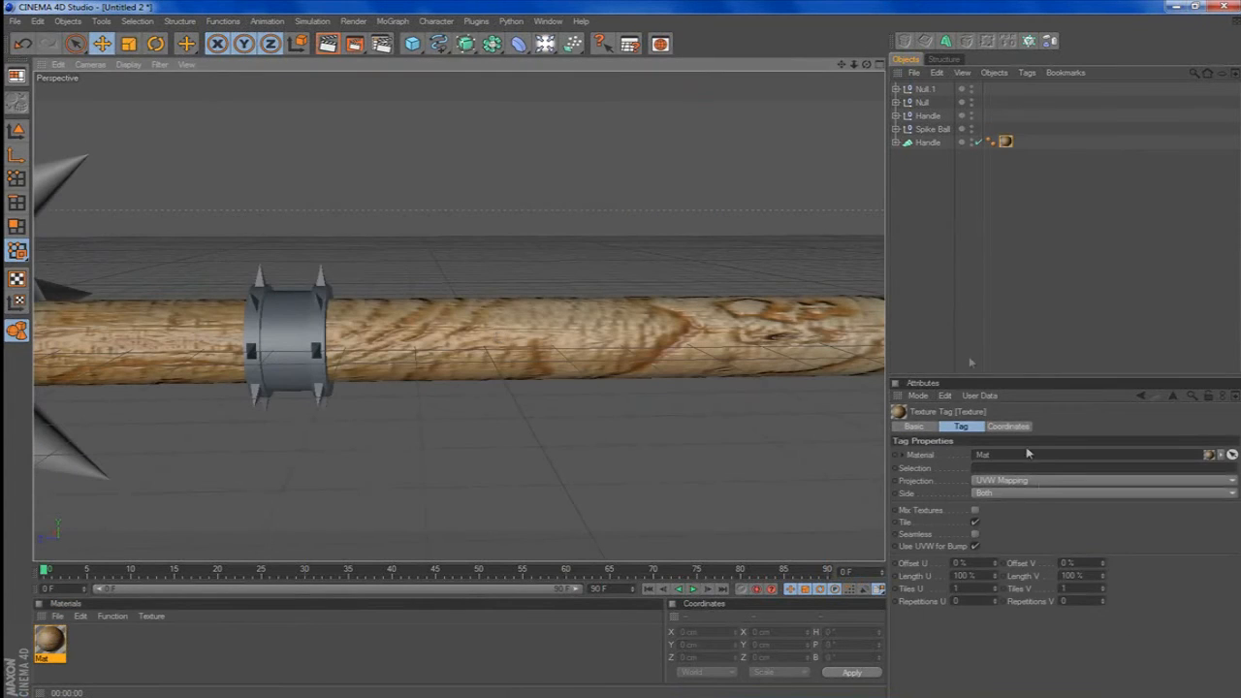
left_click(1034, 481)
left_click(1030, 508)
left_click(1016, 482)
left_click(1017, 544)
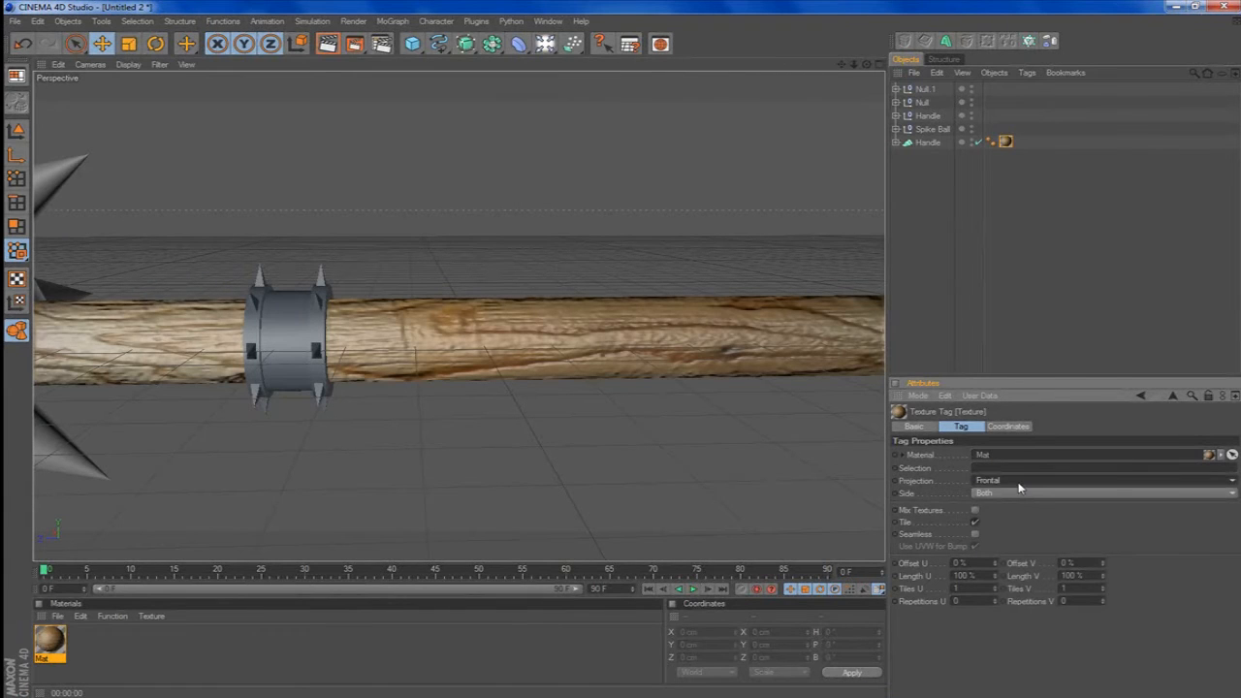
Render the textured shaft in the viewport, both with the band in view and as a close-up of the wood grain.
left_click(327, 44)
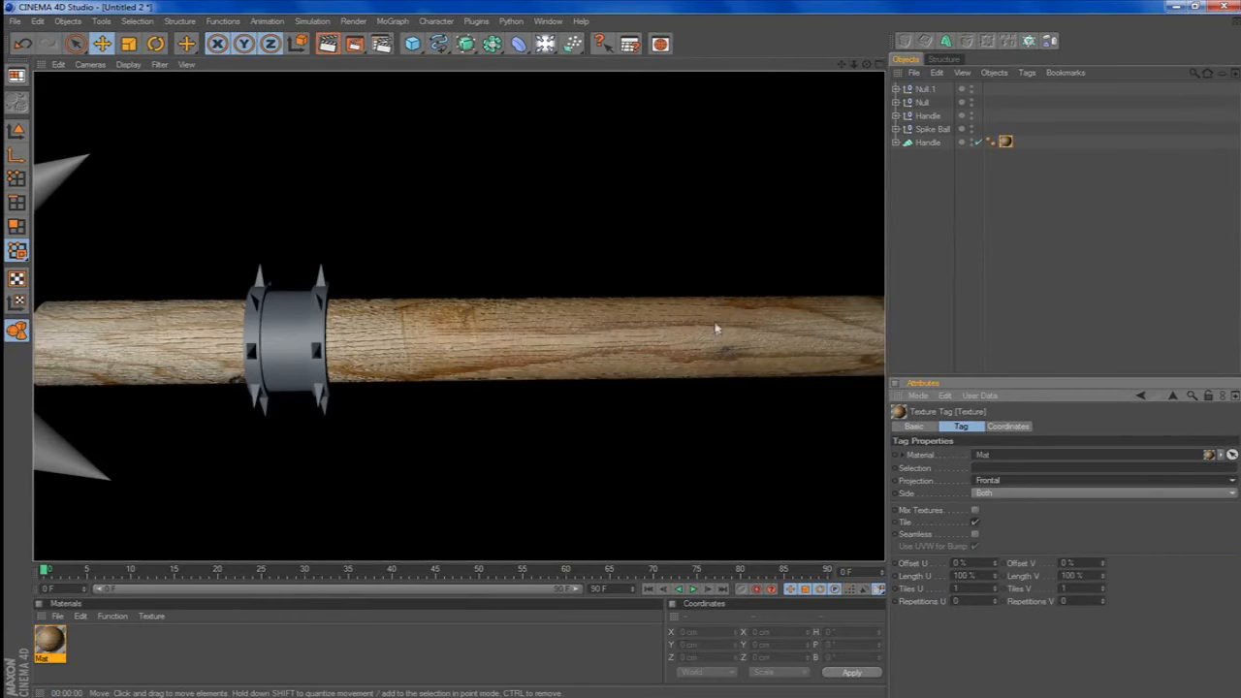
scroll(718, 327, "up", 10)
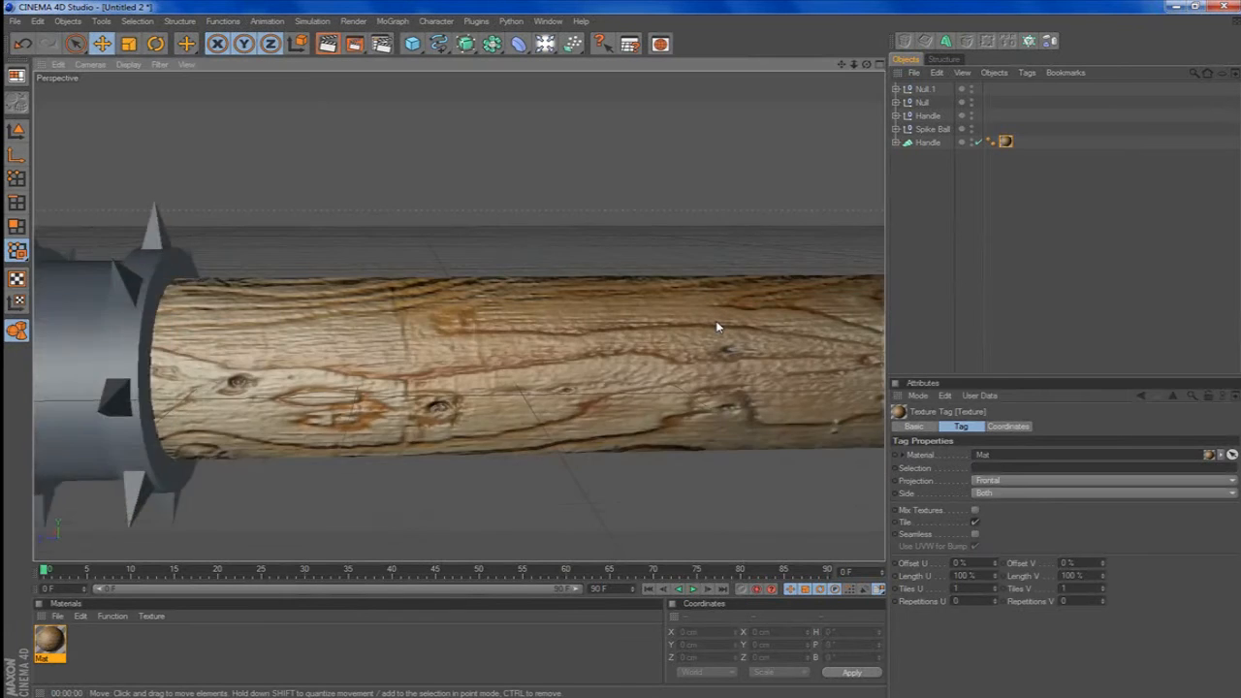
left_click(327, 44)
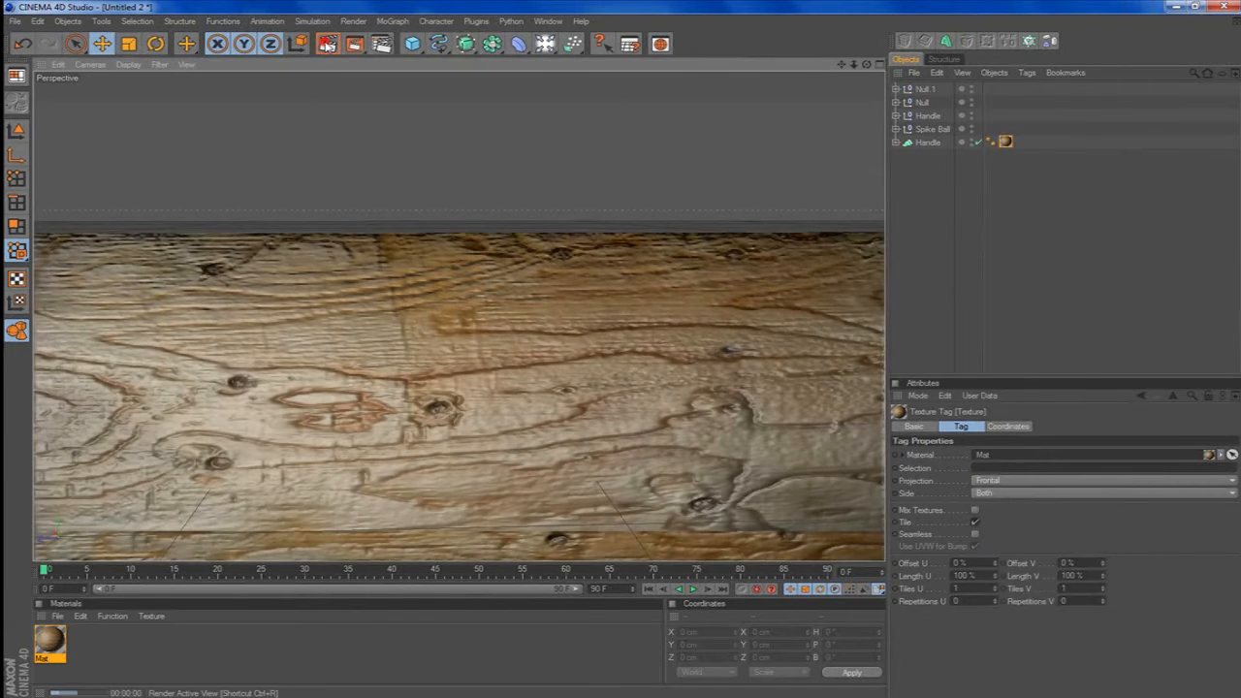
right_click(327, 44)
left_click(976, 232)
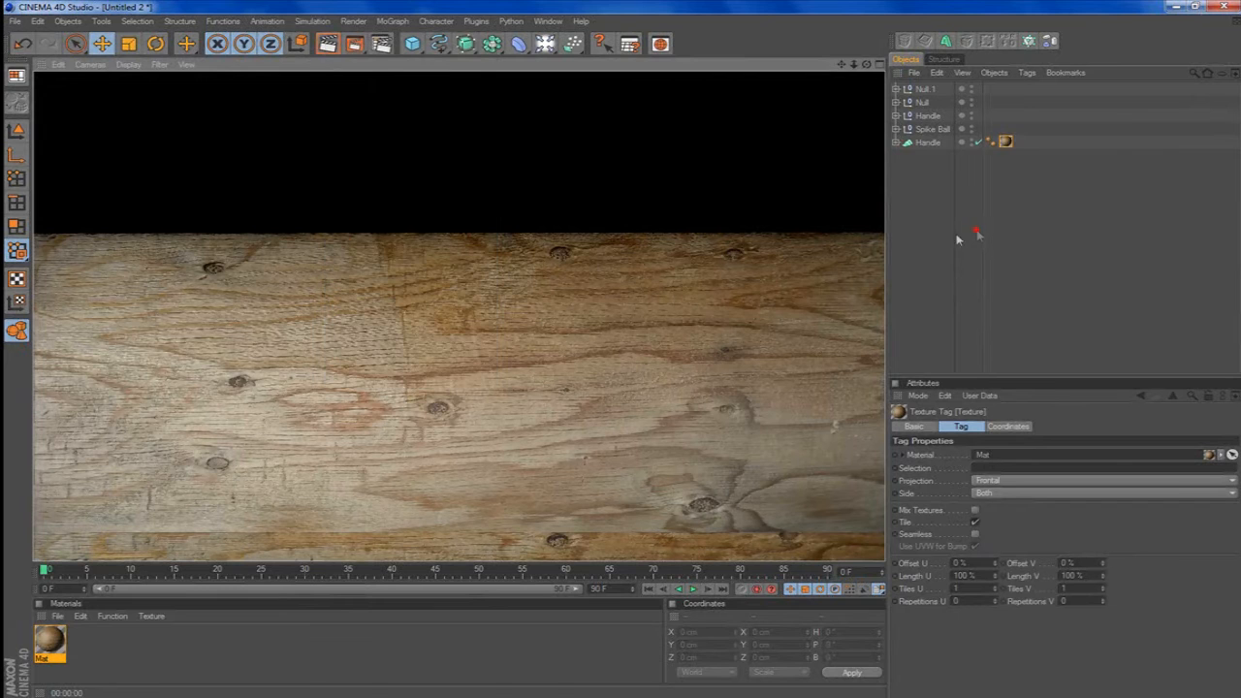
scroll(570, 311, "down", 9)
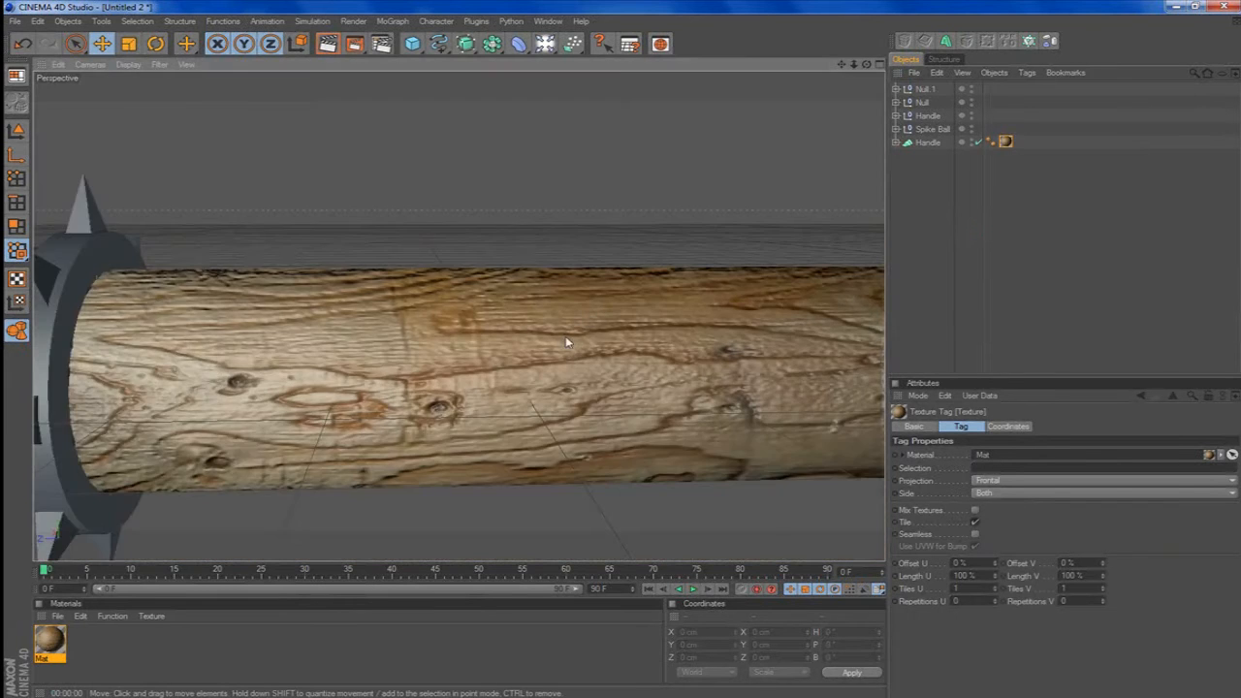
Try a bump strength of 5000% on the wood material and render the view.
double_click(49, 640)
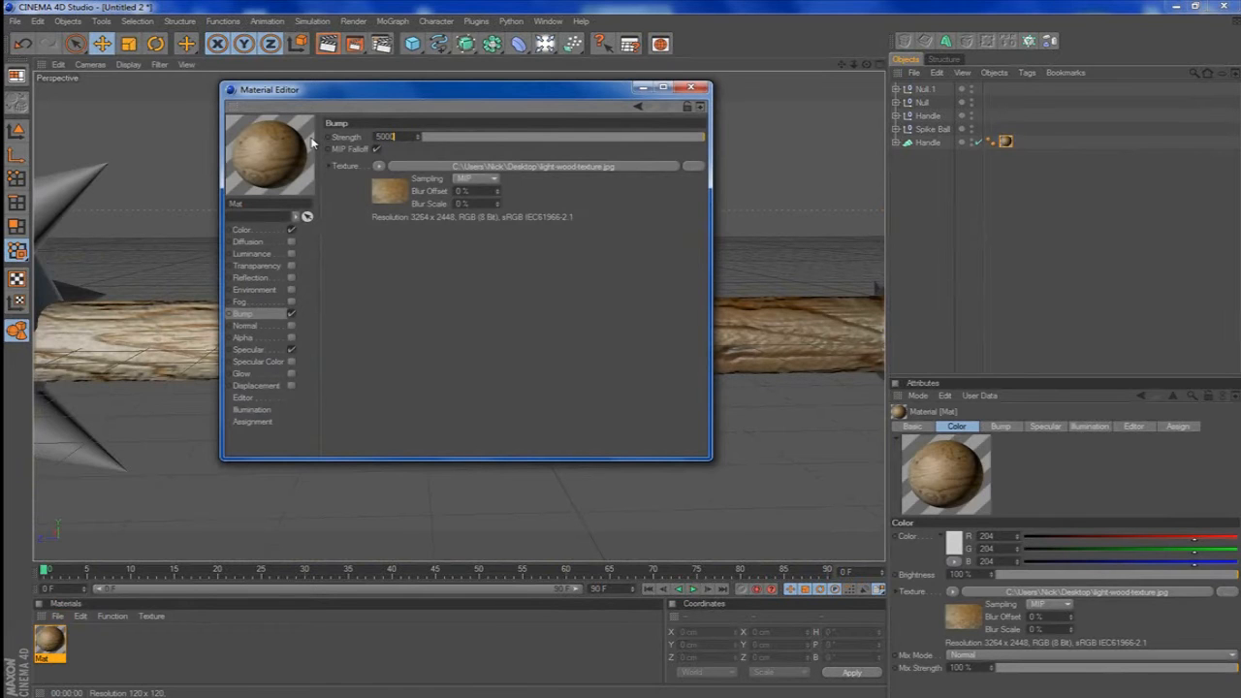
key("Return")
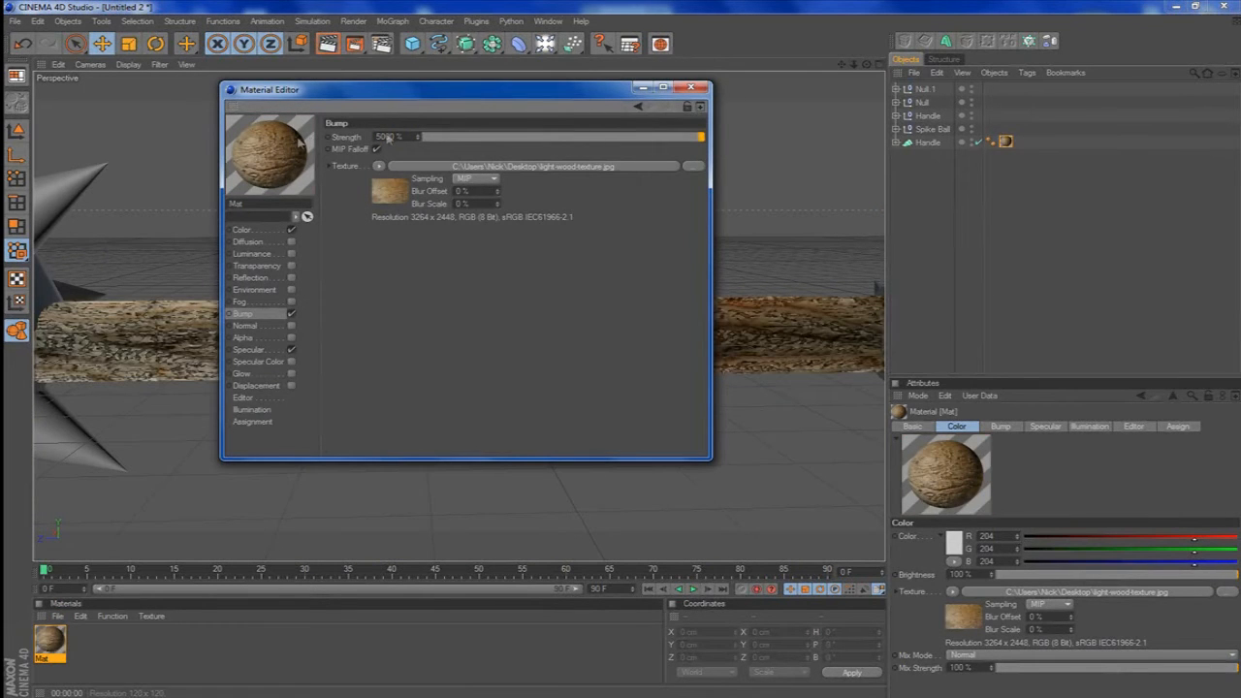
left_click(688, 90)
left_click(329, 43)
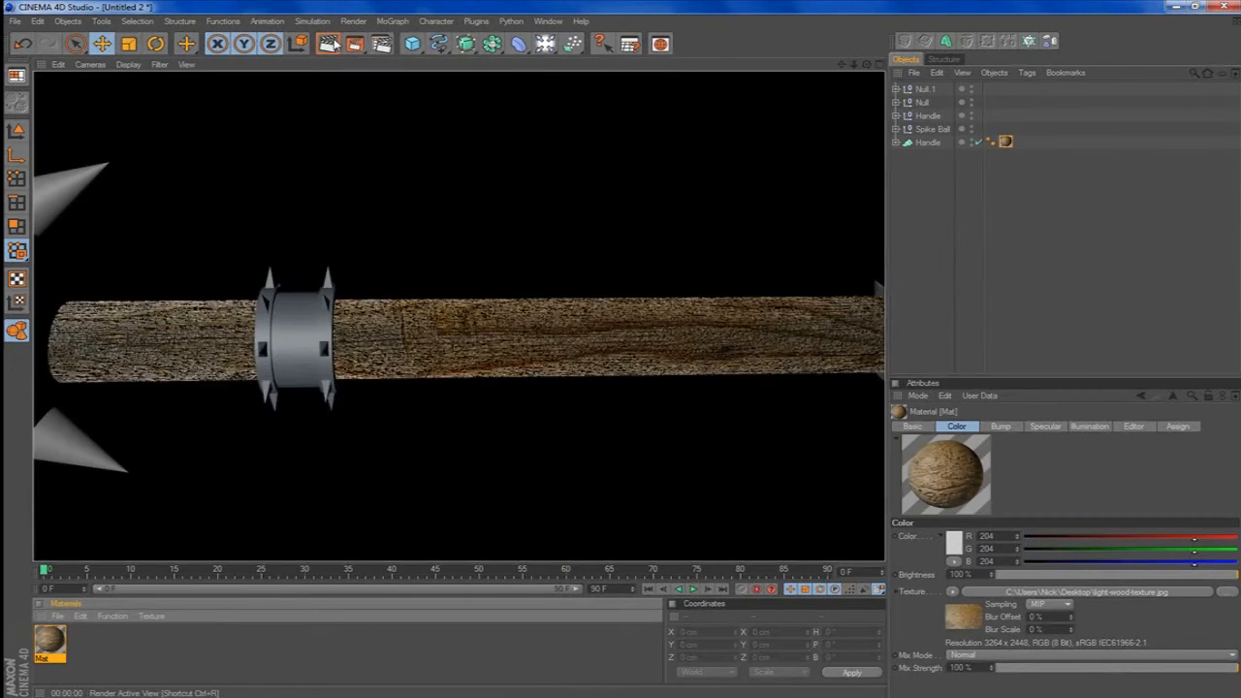
Try a bump strength of 3000% on the wood material and render the view.
double_click(49, 642)
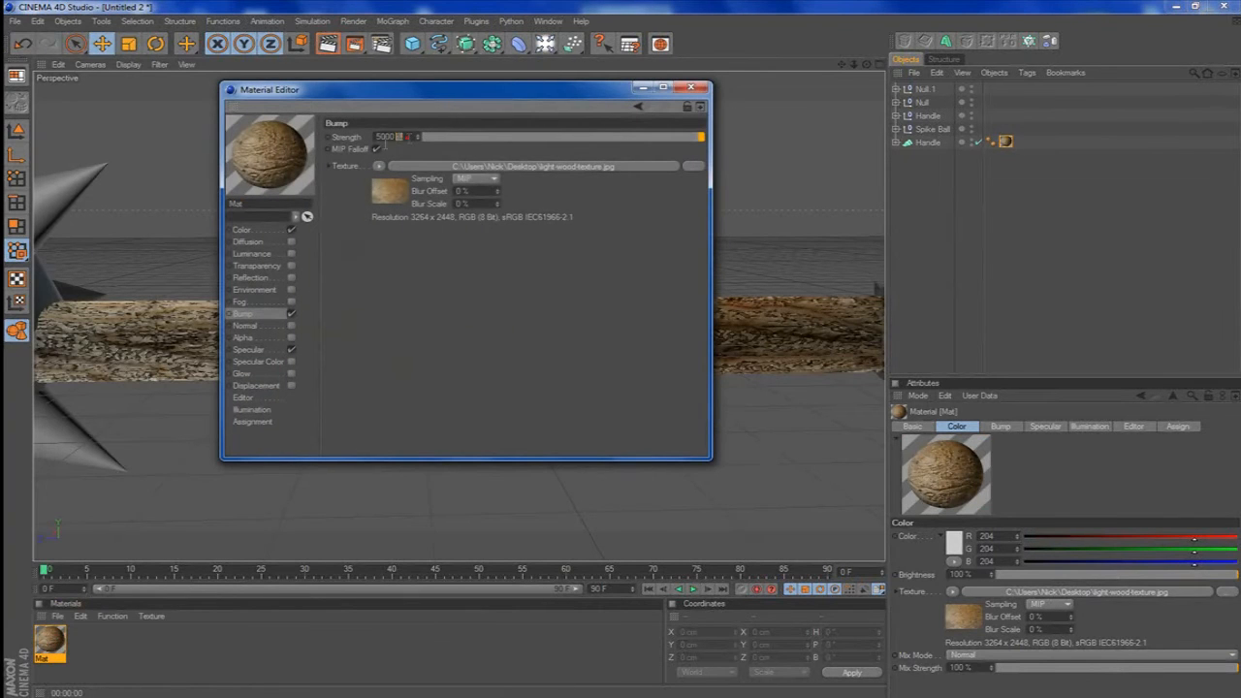
type("3000")
key("Return")
left_click(691, 87)
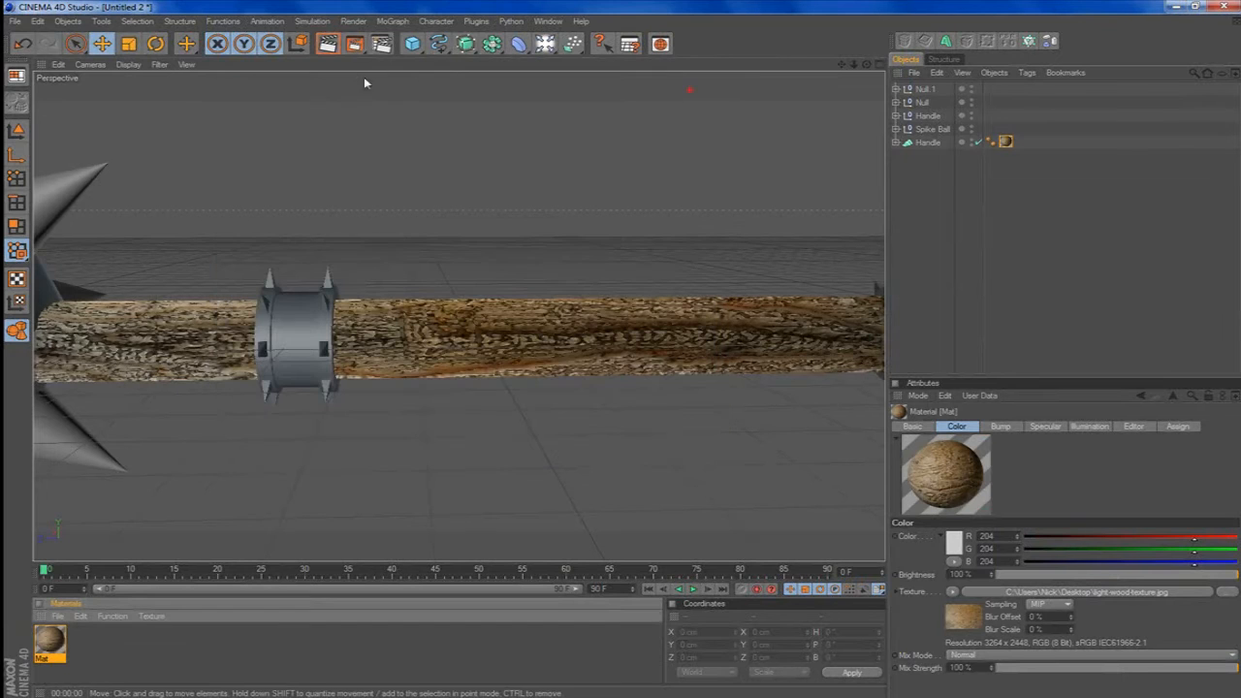
left_click(330, 44)
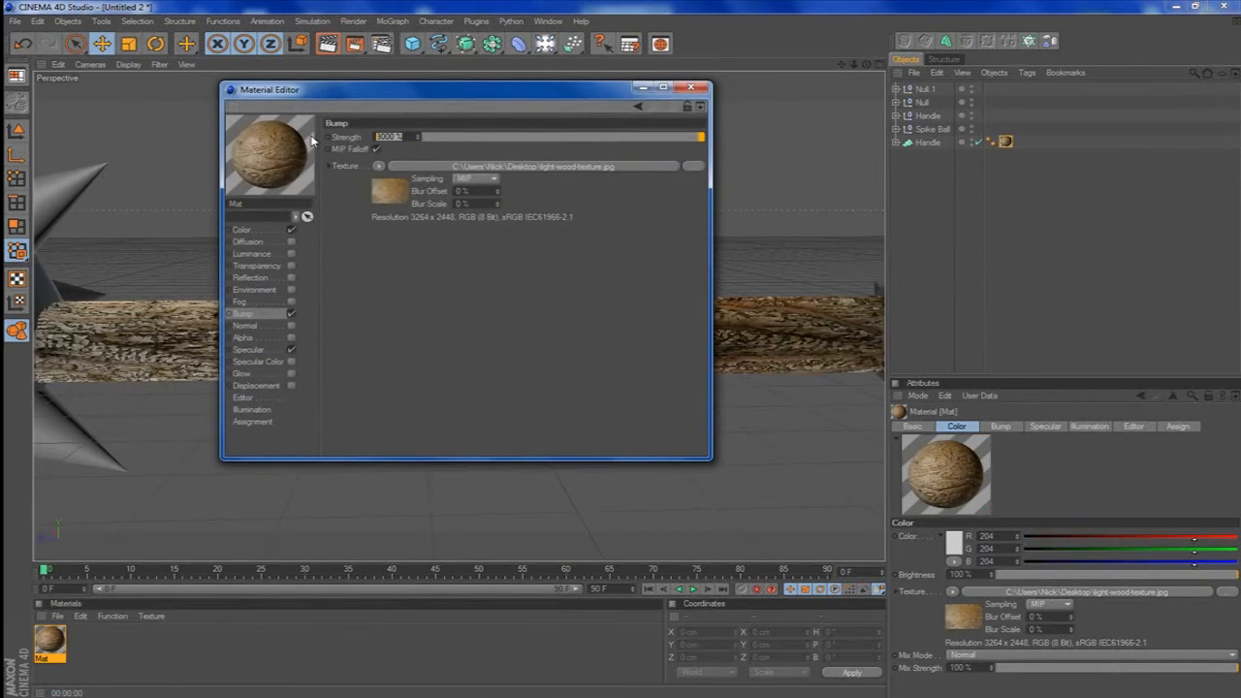
Set the wood material's bump strength to 150% and render the shaft, including a wider view with the spike ball.
type("150")
key("Return")
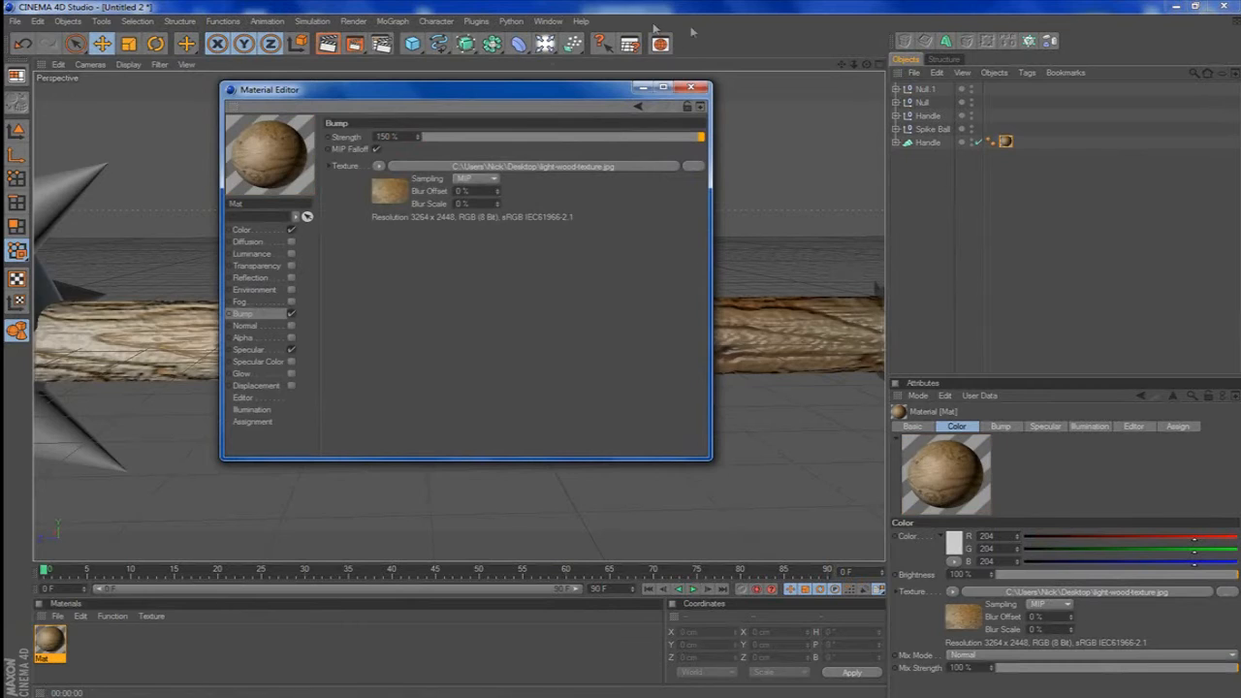
left_click(704, 90)
left_click(327, 43)
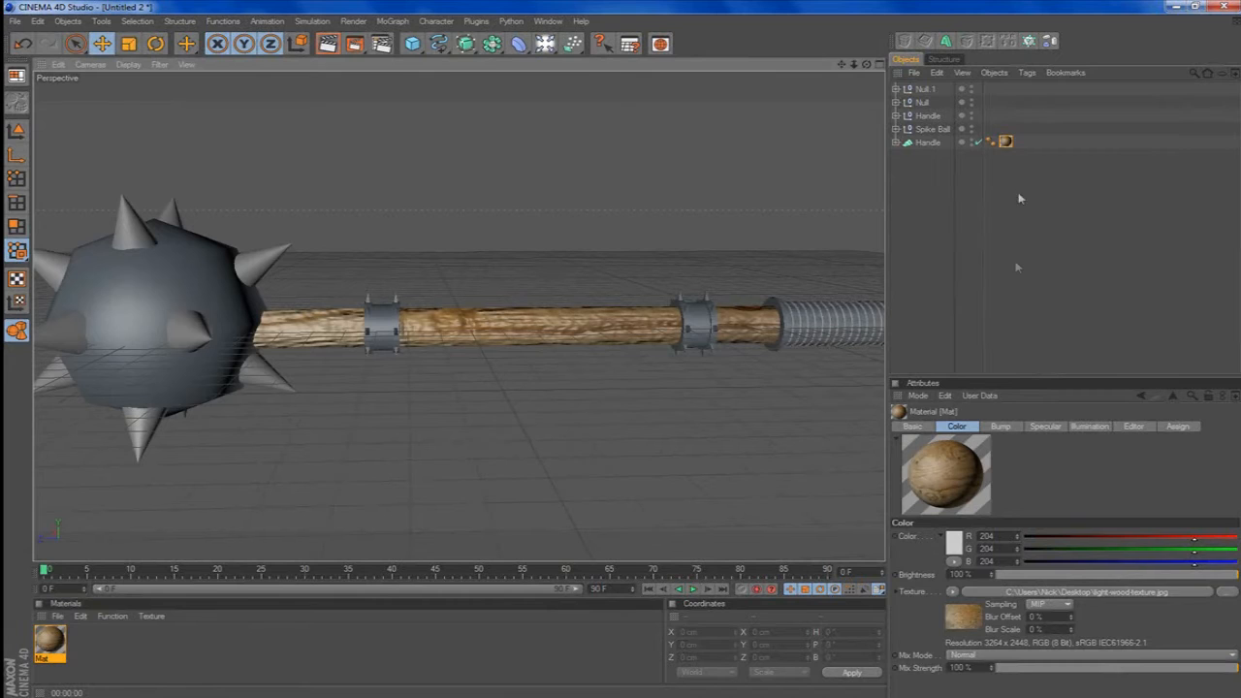
left_click(1004, 143)
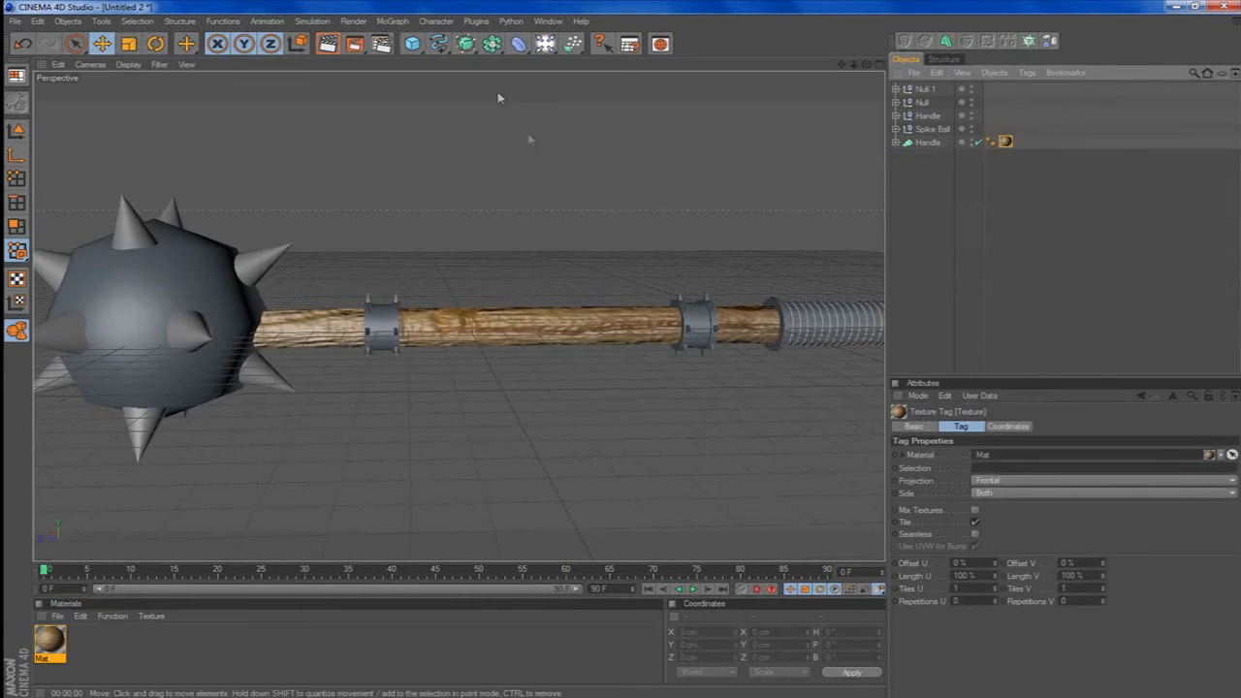
left_click(326, 44)
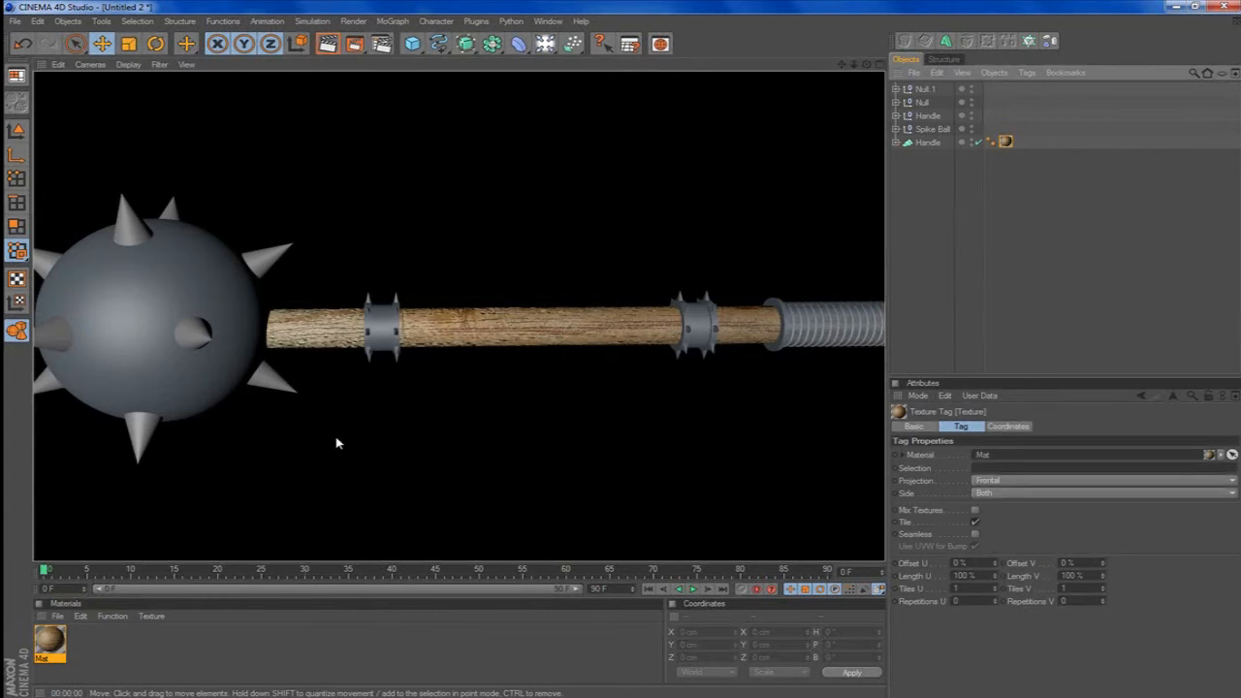
Set the wood material's bump strength to 163% and render the view of the mace.
double_click(50, 640)
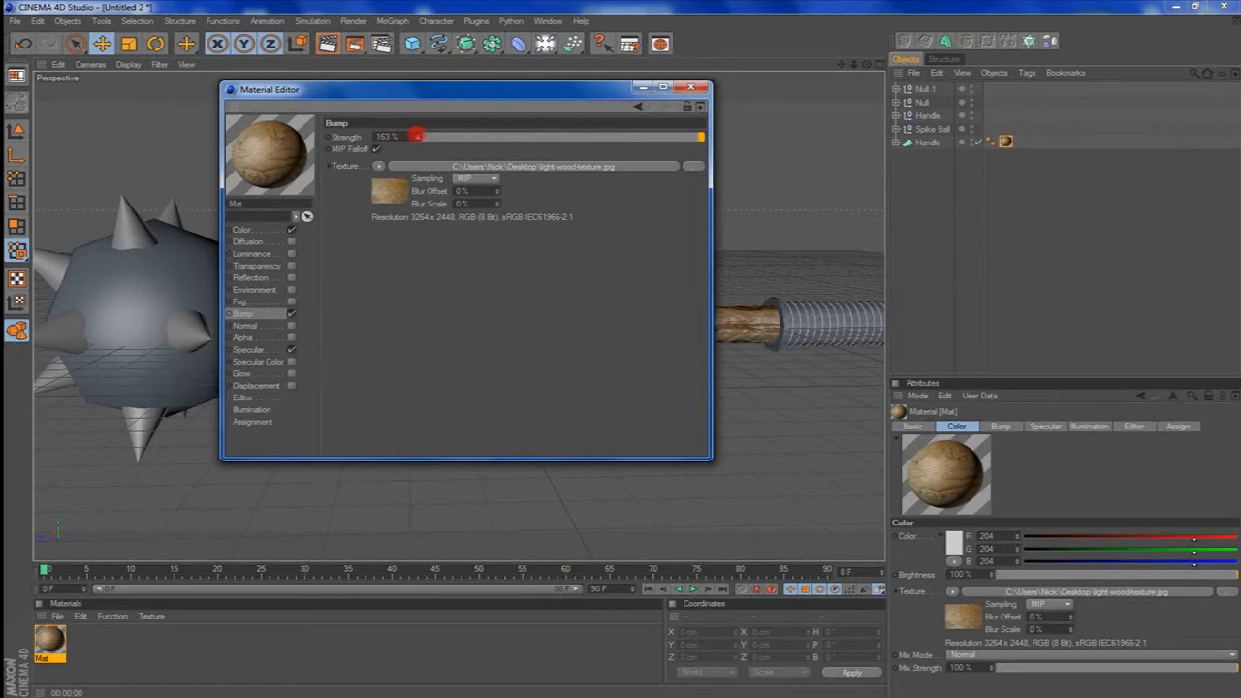
left_click(691, 88)
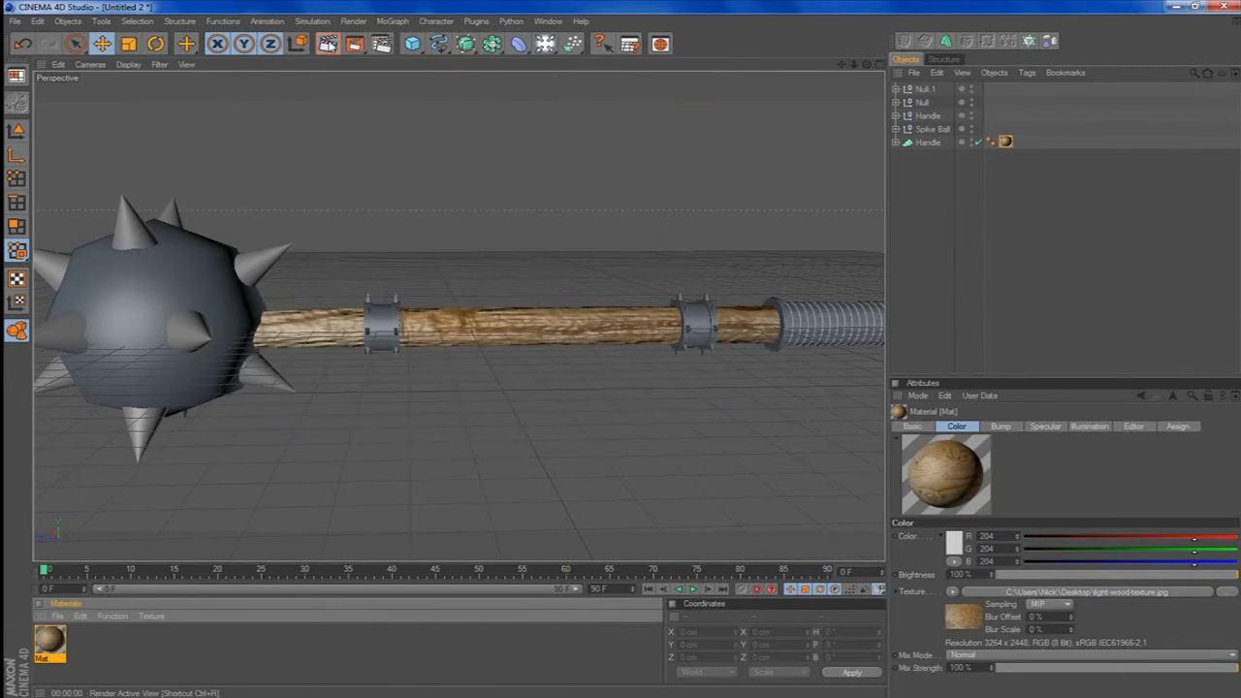
left_click(327, 43)
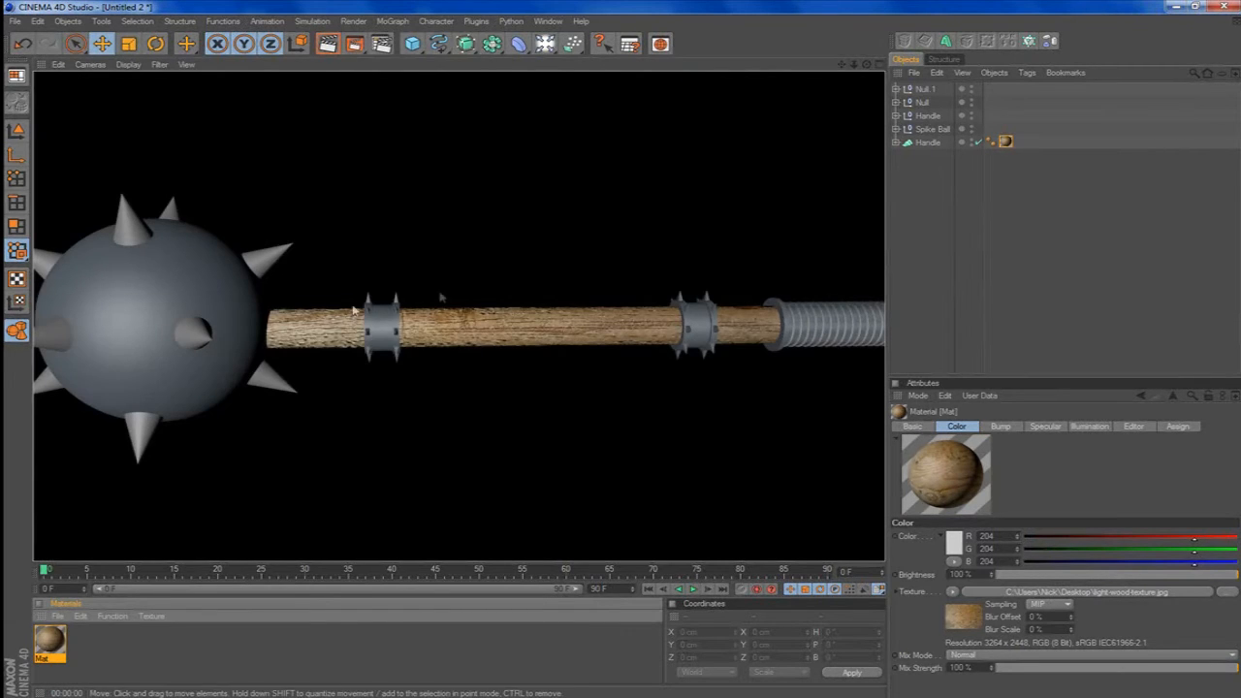
Examine the Displacement and Specular channels of the wood material.
double_click(51, 640)
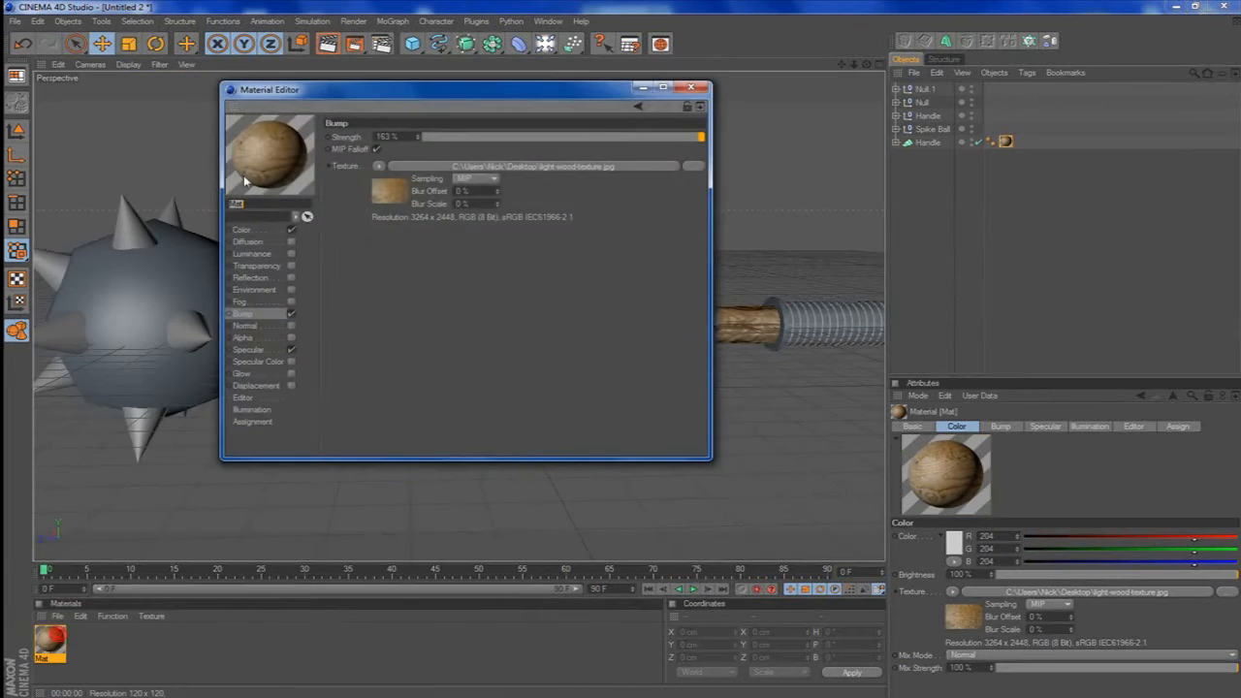
left_click(260, 385)
left_click(272, 351)
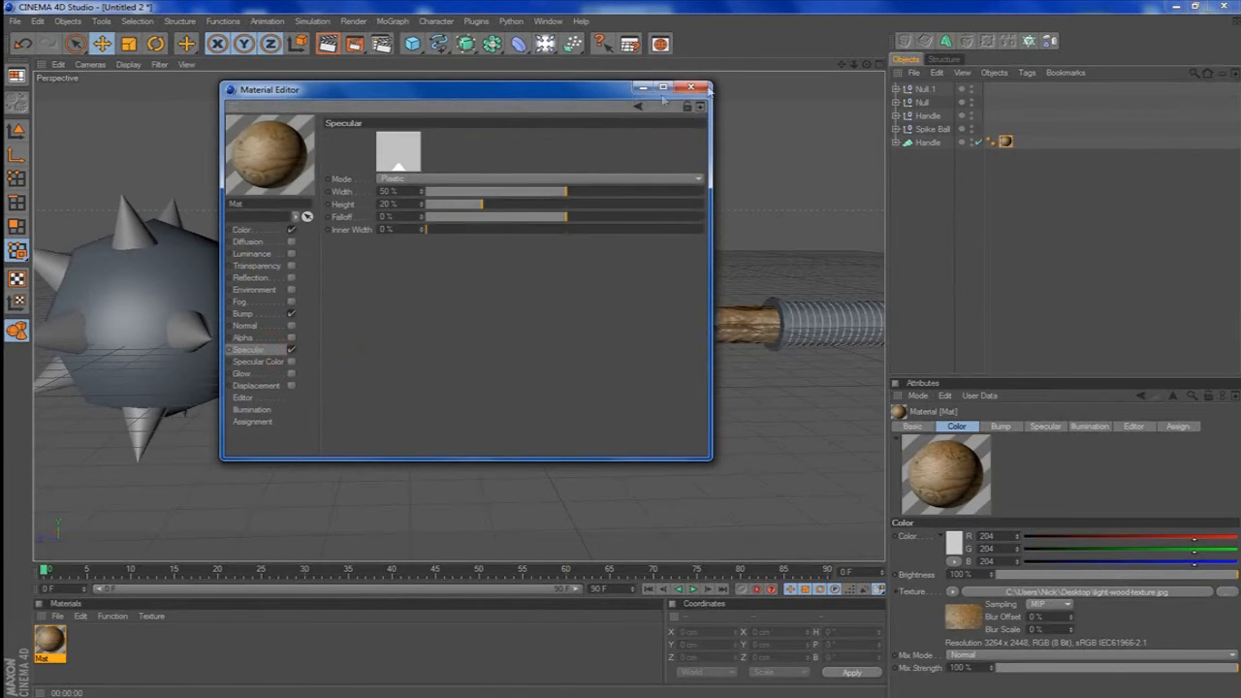
Load the Metal - Stainless Steel Brushed Perlage preset from the Broadcast library's natural metal materials.
left_click(691, 88)
left_click_drag(847, 288, 584, 307, "alt")
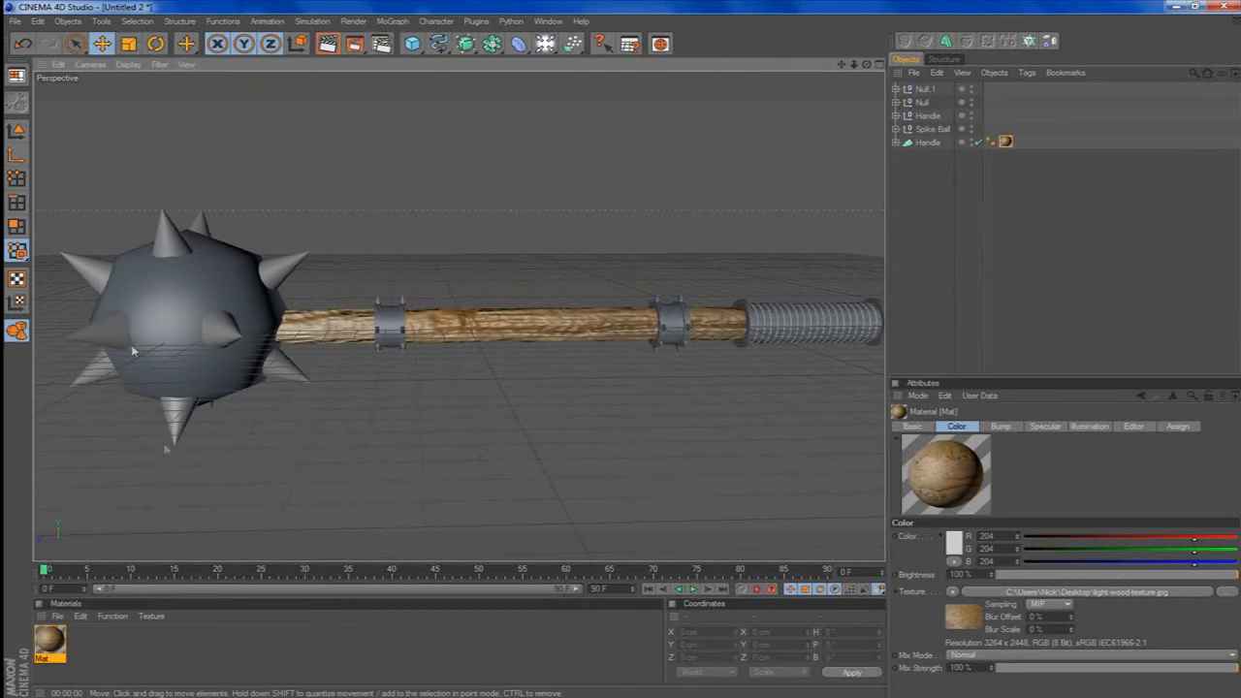
left_click(112, 640)
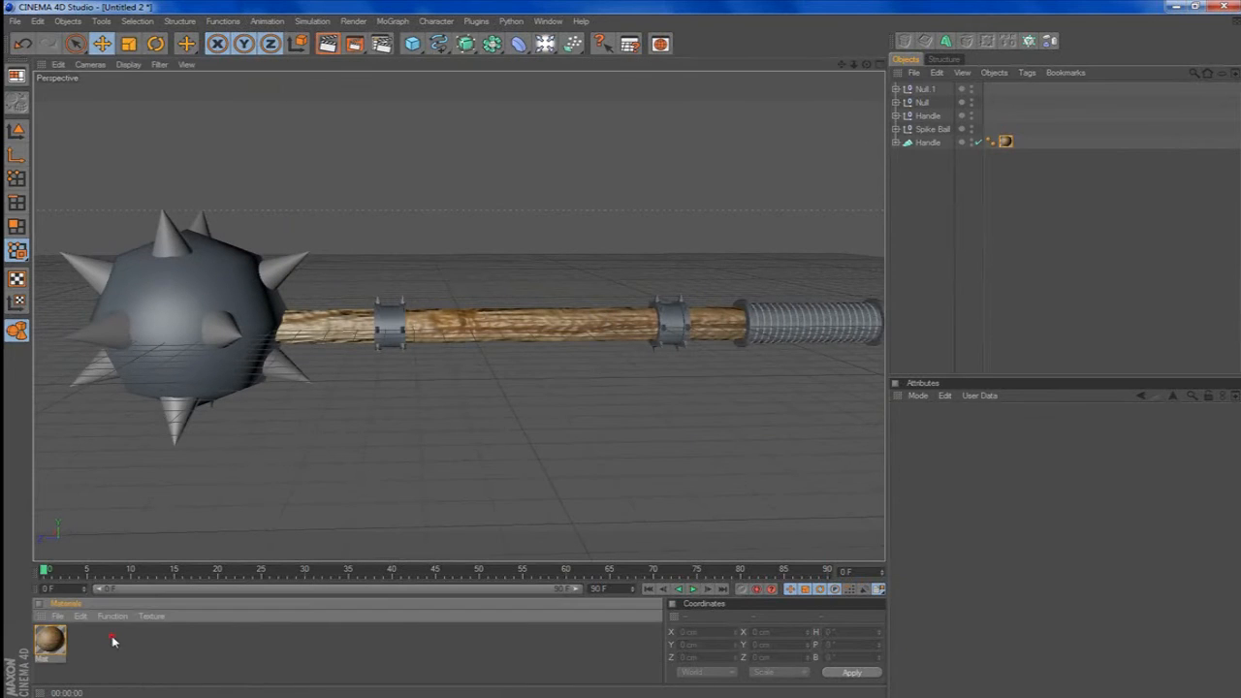
left_click(60, 618)
mouse_move(120, 577)
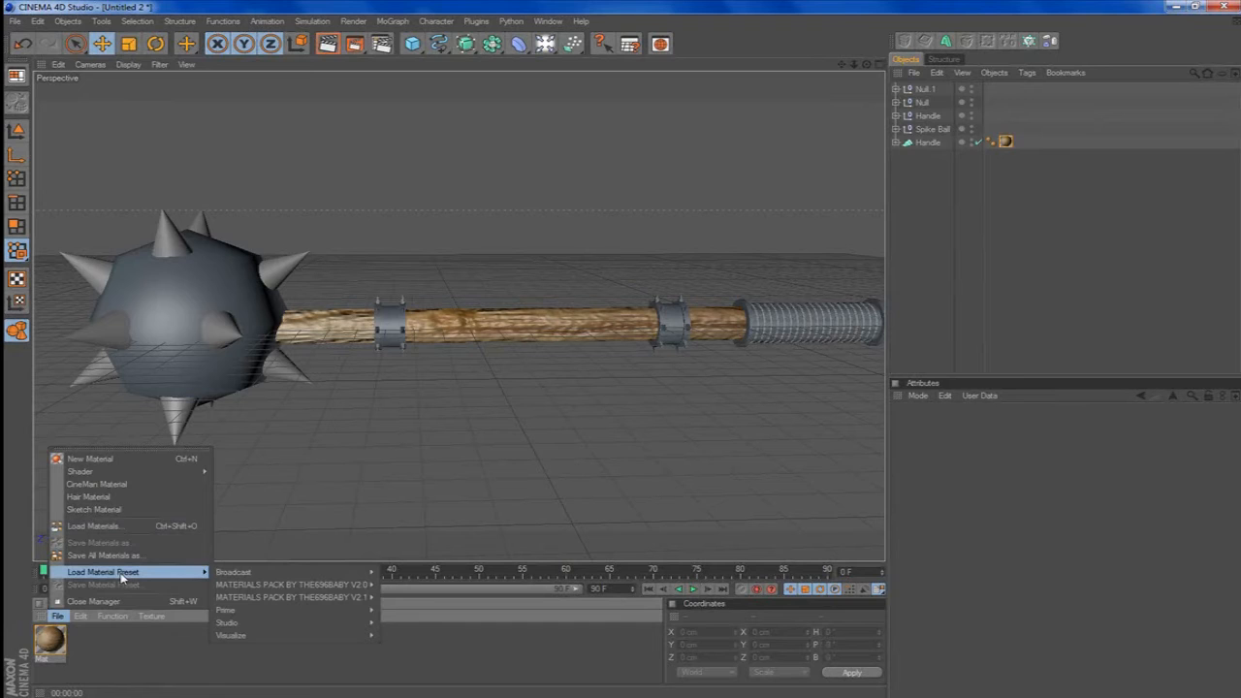
mouse_move(260, 578)
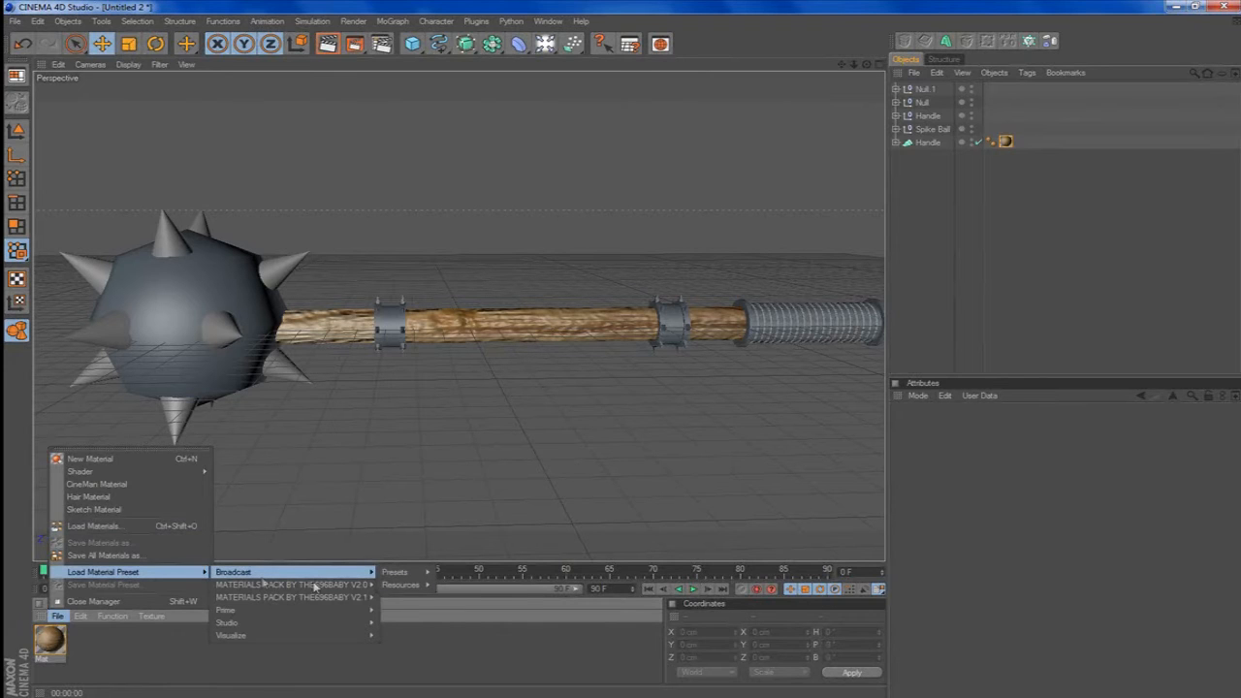
mouse_move(399, 591)
mouse_move(453, 585)
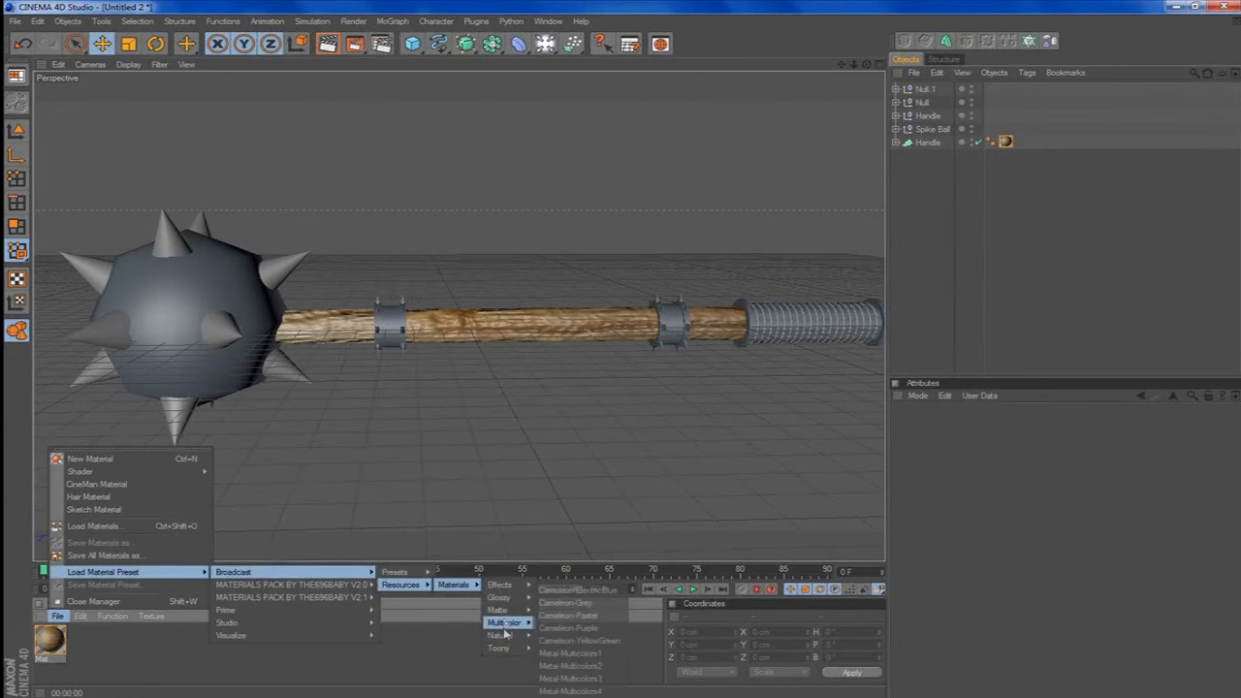
mouse_move(505, 637)
mouse_move(549, 640)
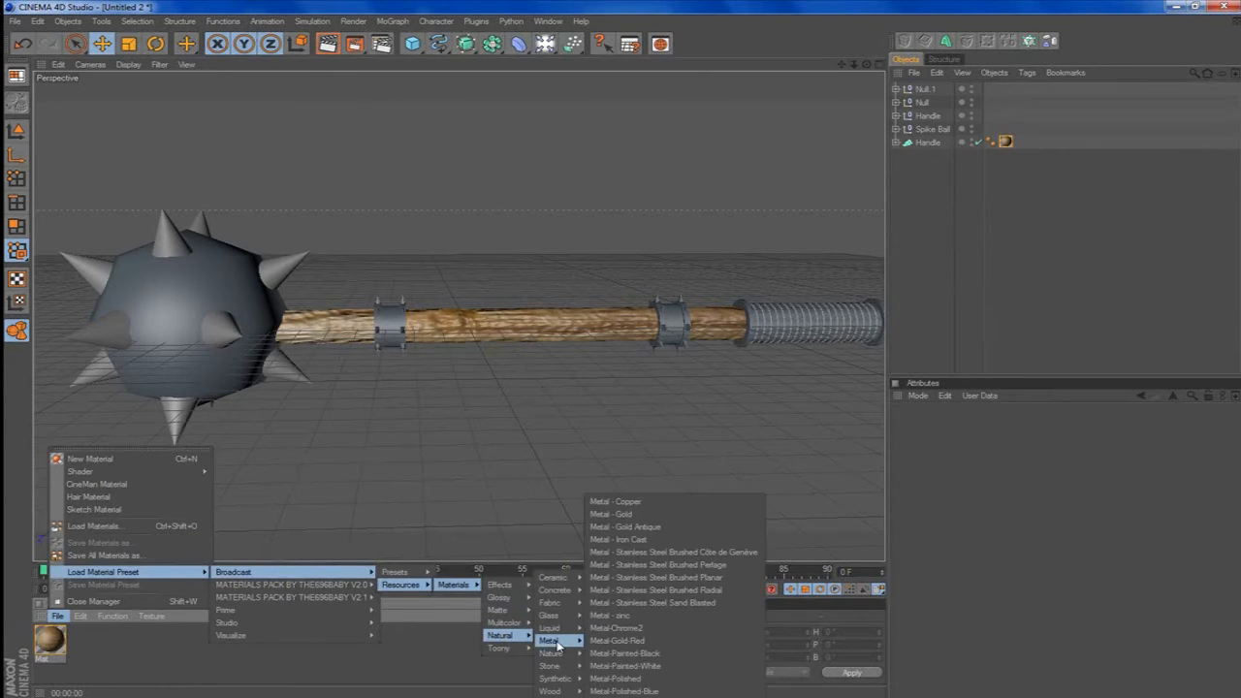
left_click(739, 565)
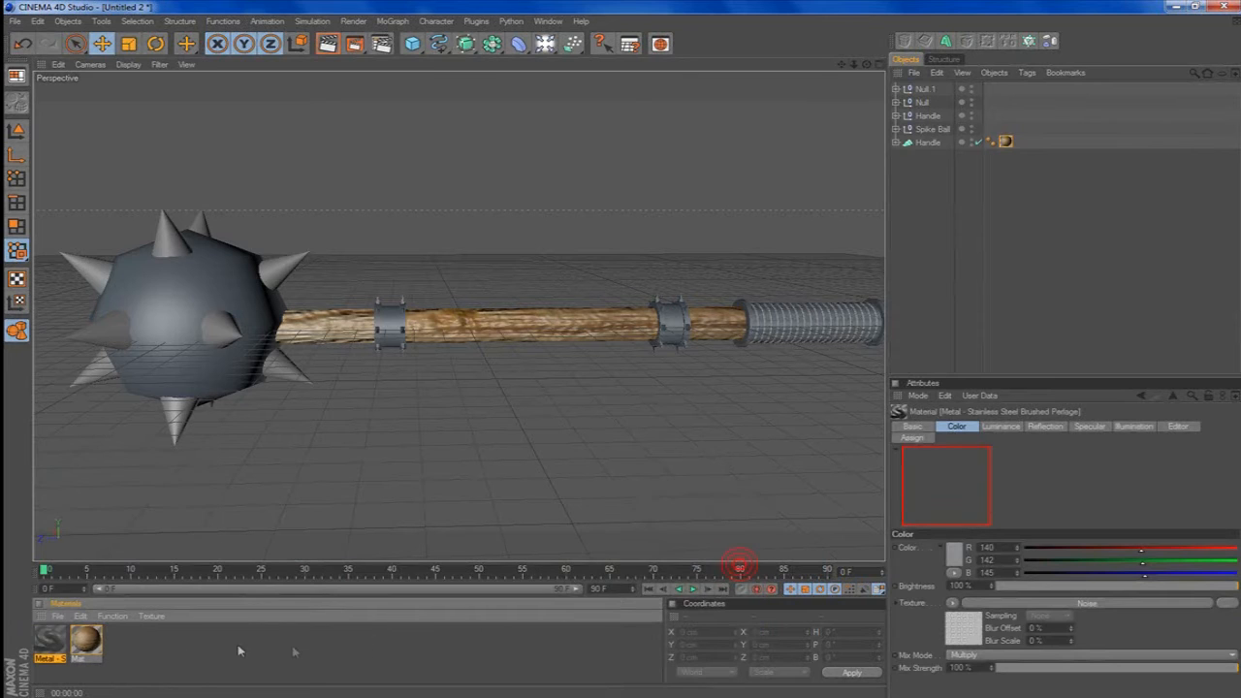
Review the steel material's channels and clear the Noise texture from its Color channel.
double_click(49, 640)
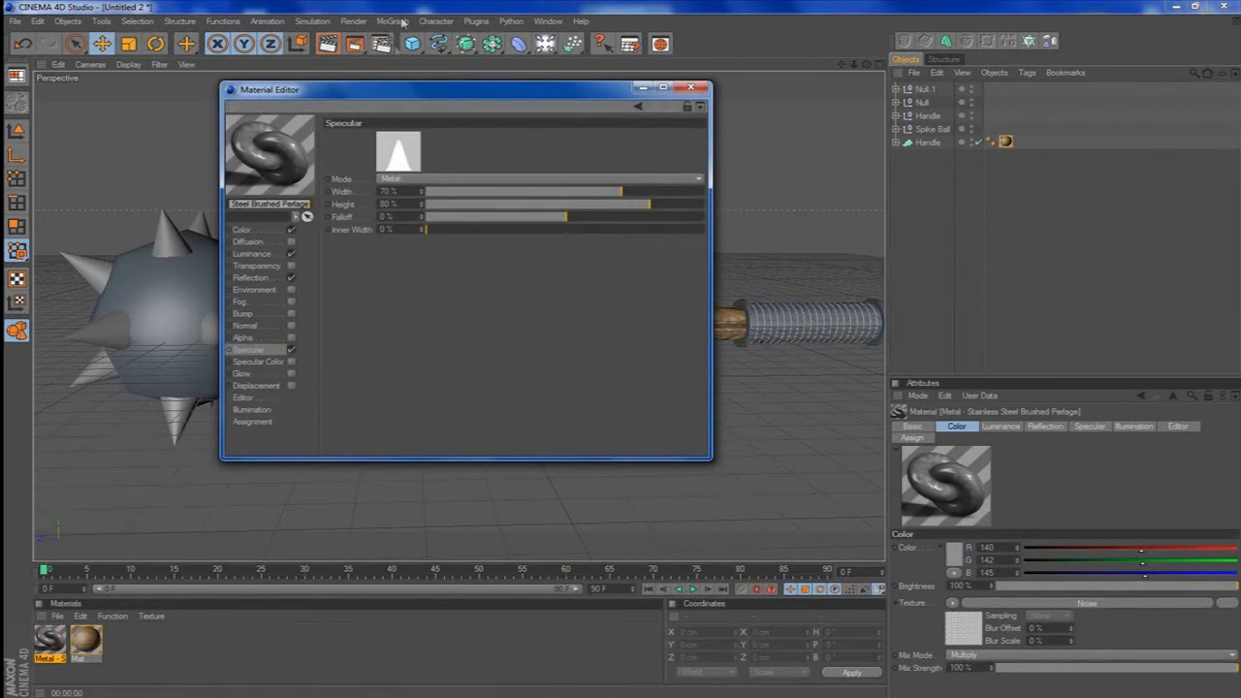
left_click(257, 243)
left_click(257, 254)
left_click(258, 266)
left_click(258, 278)
left_click(257, 253)
left_click(260, 229)
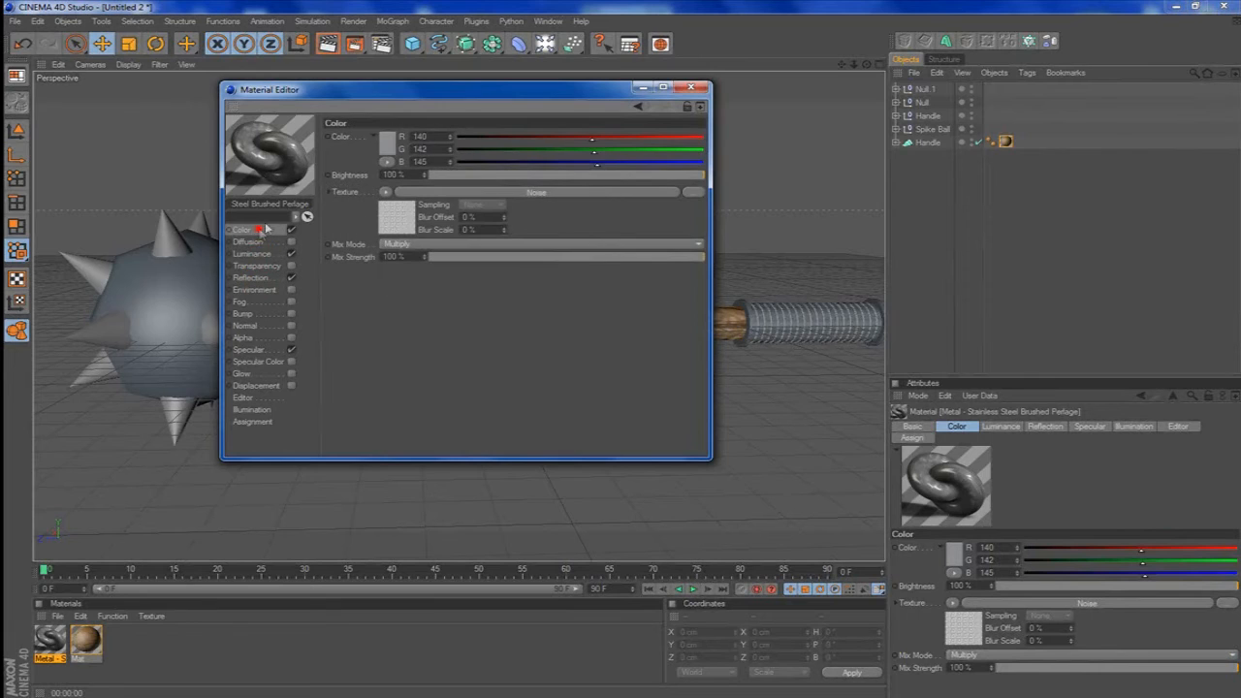
left_click(386, 192)
left_click(405, 209)
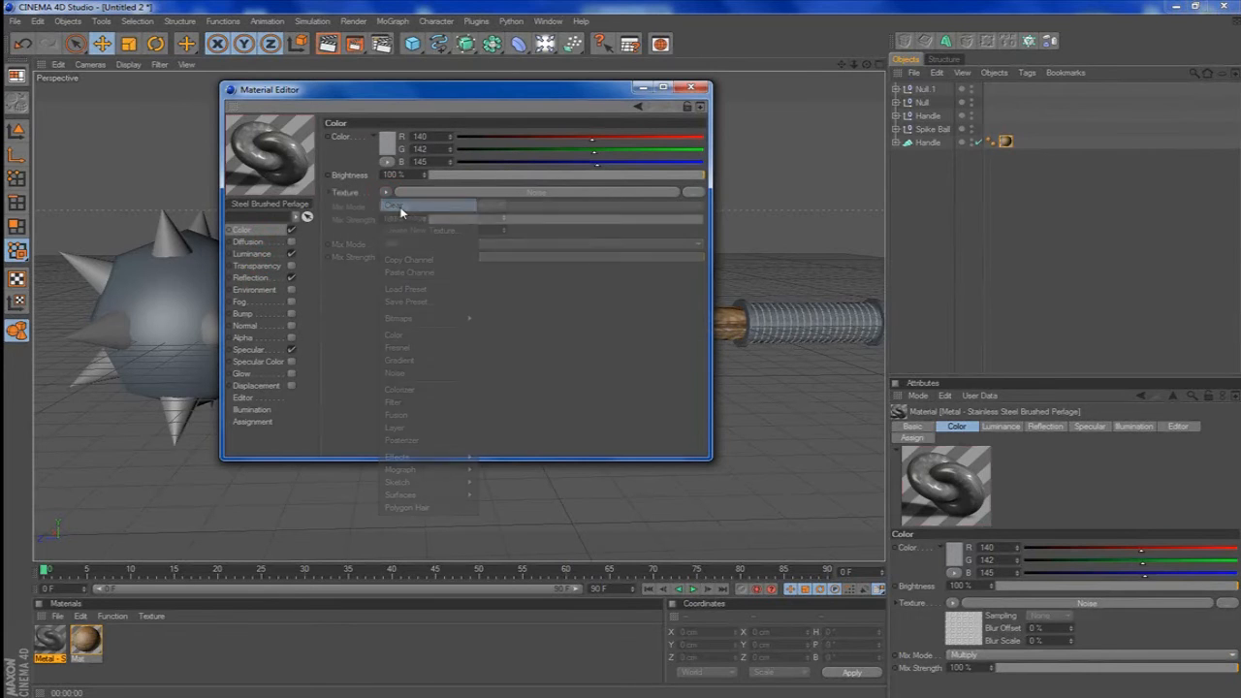
Load the Scratch Metal image from the PbE-Pred GFX Pack Textures folder as the steel material's color texture.
left_click(385, 192)
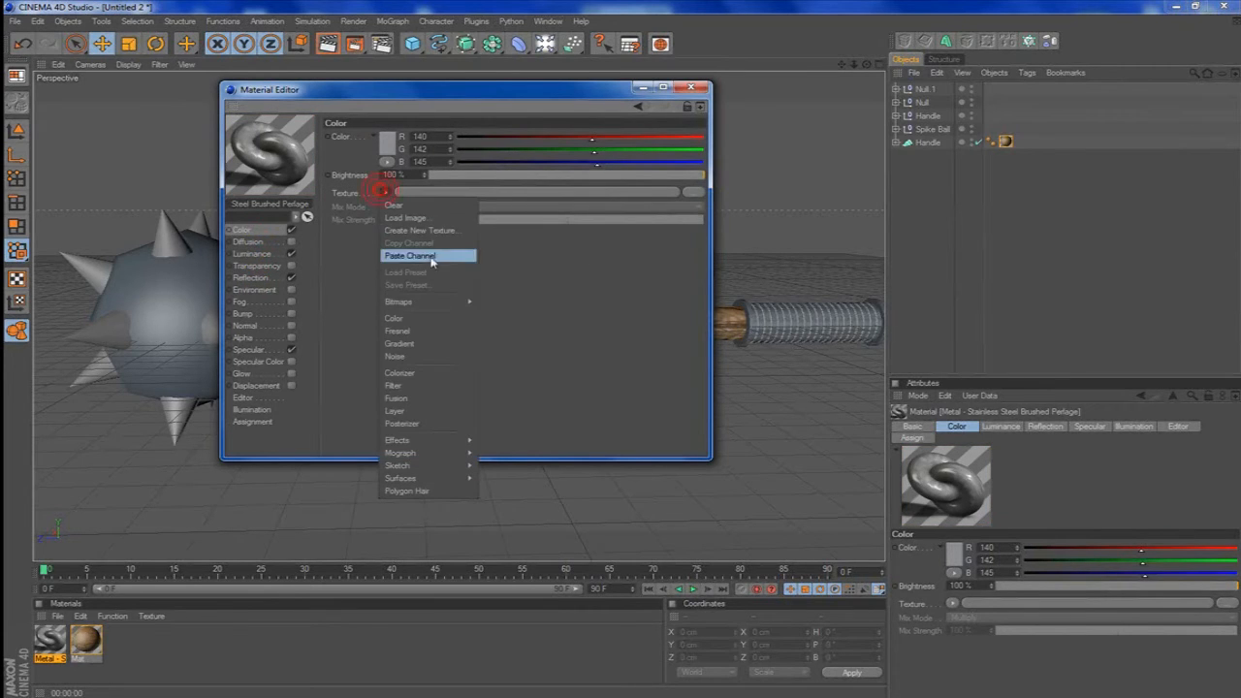
left_click(435, 219)
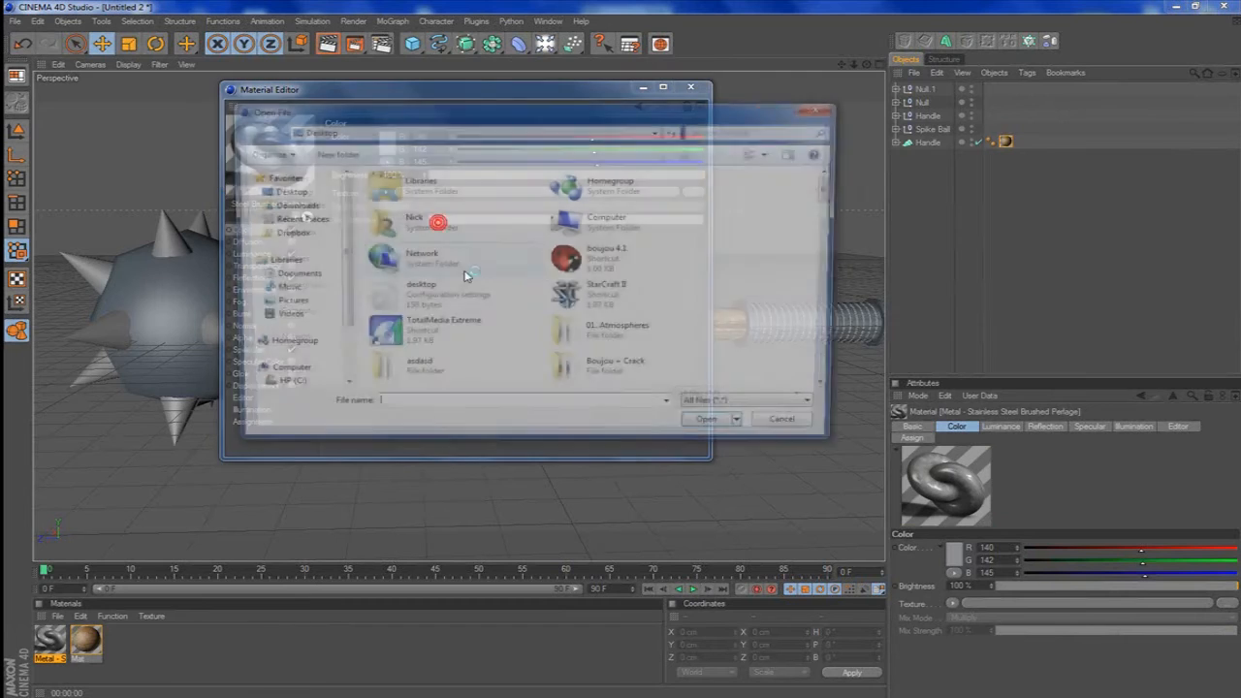
left_click_drag(335, 274, 344, 355)
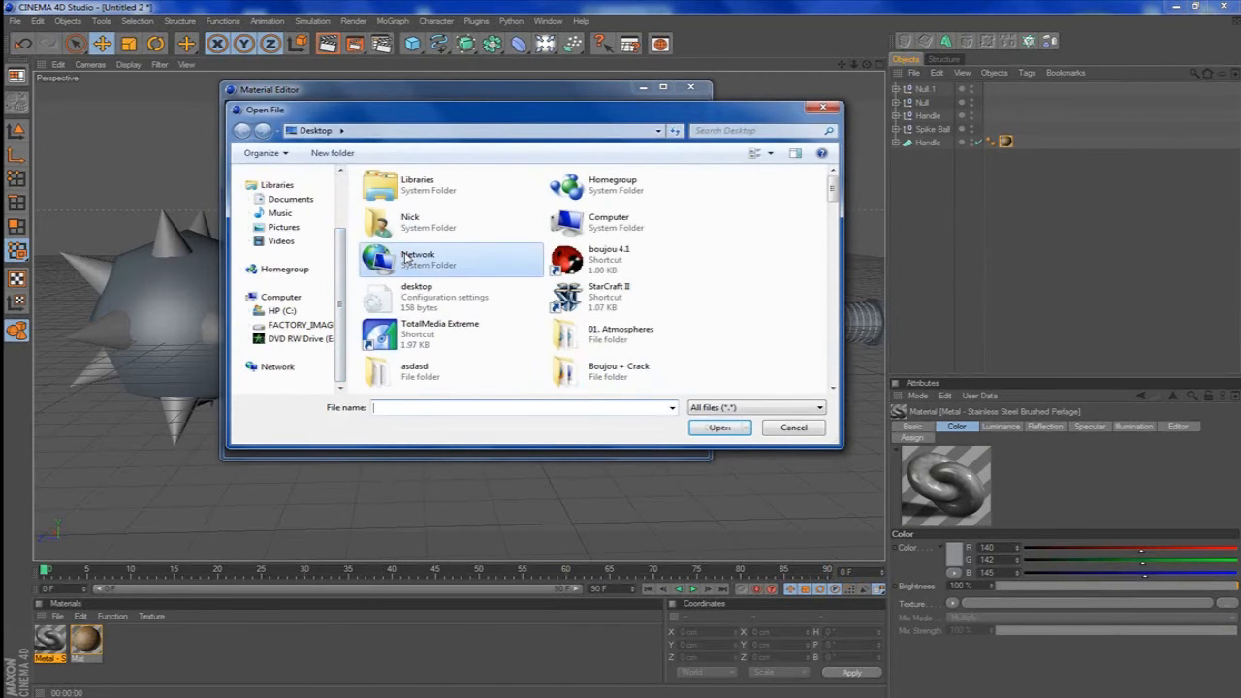
type("pber")
key("BackSpace")
key("Down")
key("Return")
left_click(447, 306)
double_click(442, 332)
scroll(443, 333, "down", 10)
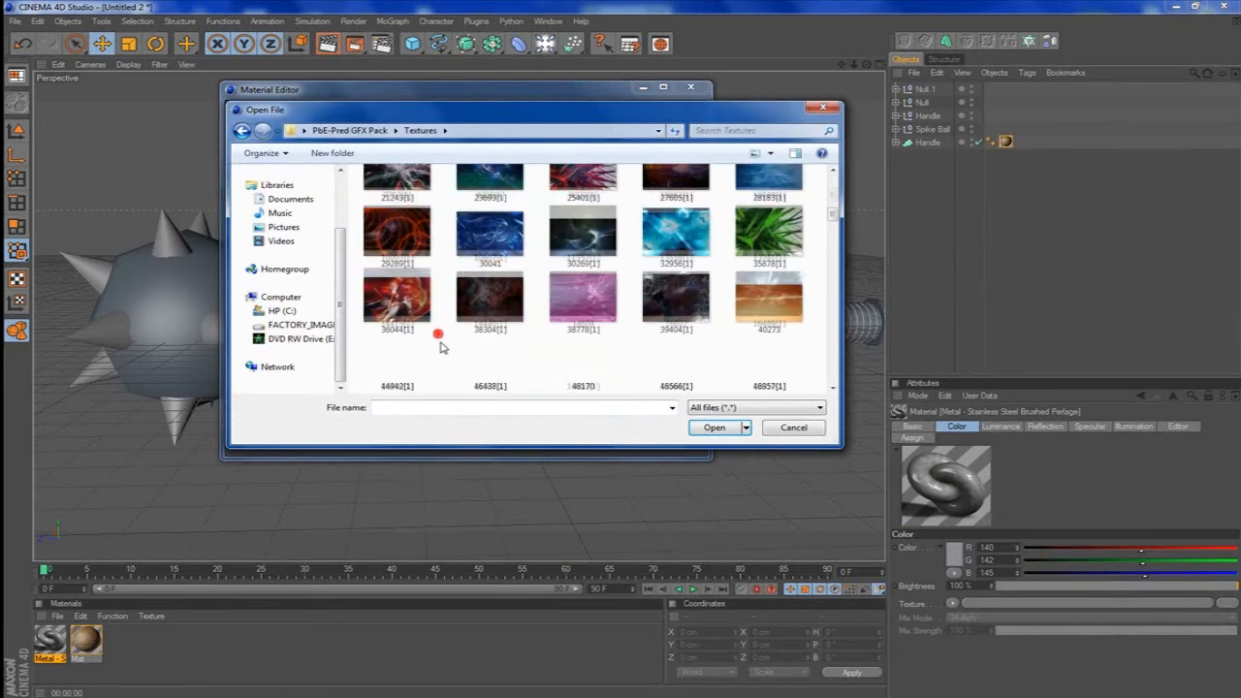
left_click(557, 331)
key("s")
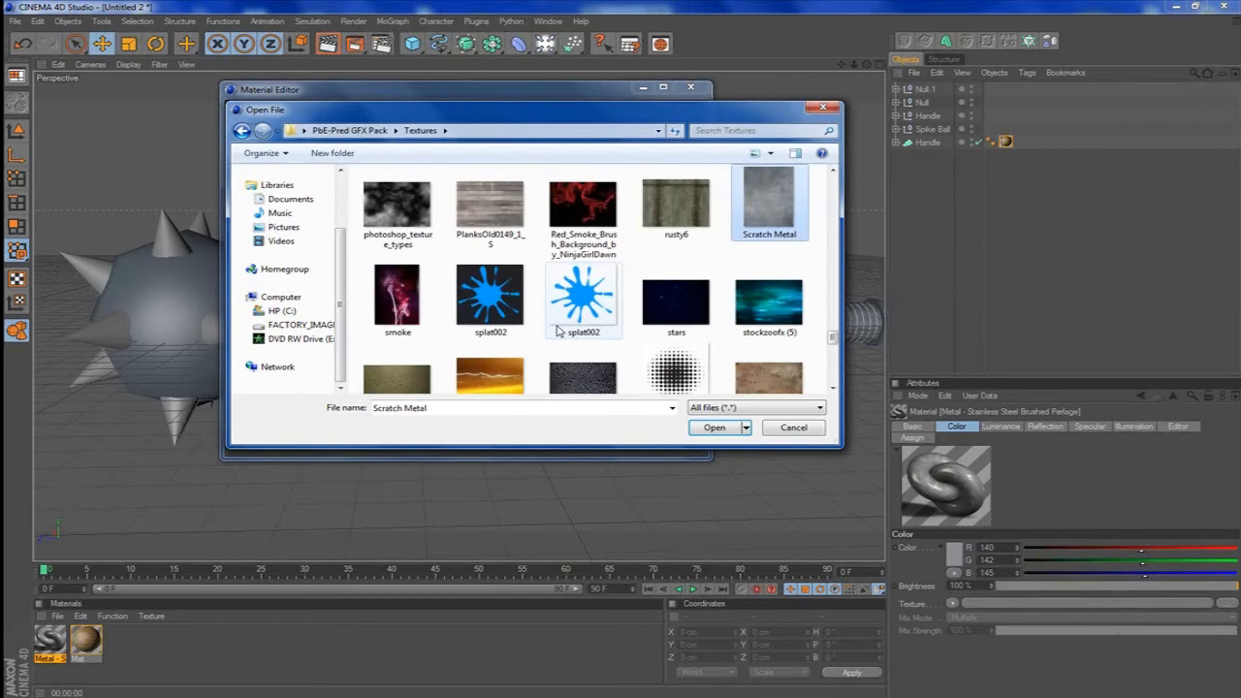
key("Return")
left_click(711, 400)
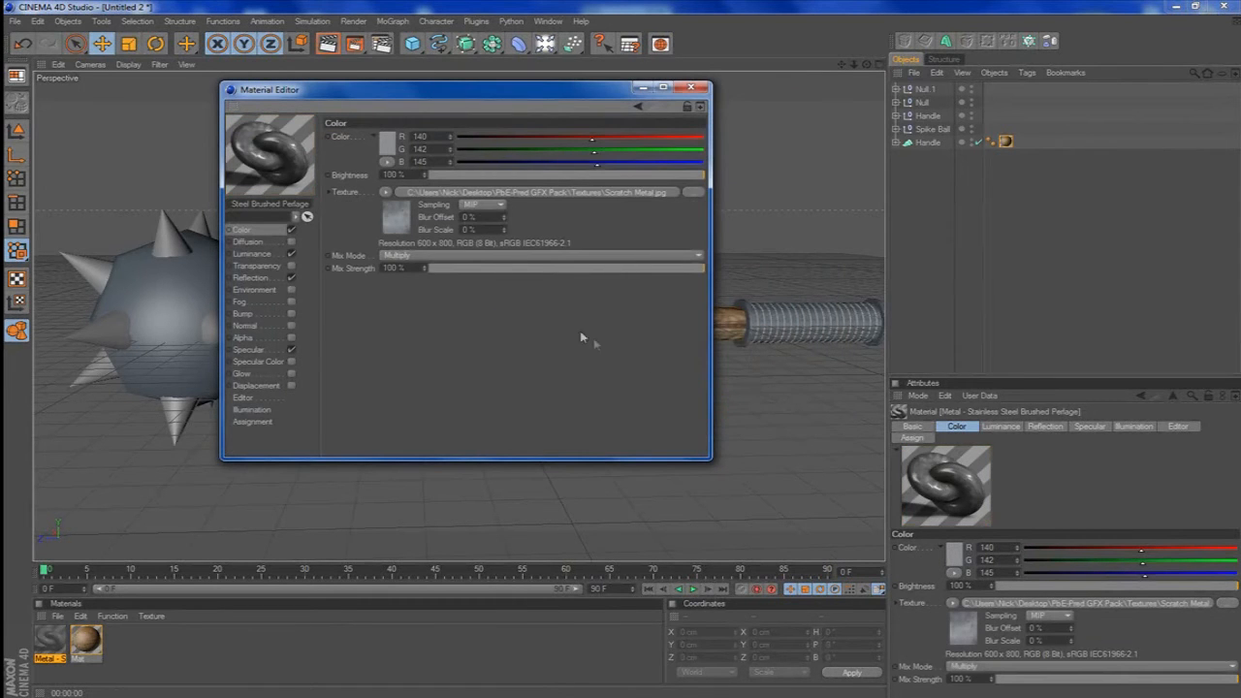
Copy the Scratch Metal texture into the steel material's enabled Bump channel and raise the bump strength slightly.
left_click(384, 193)
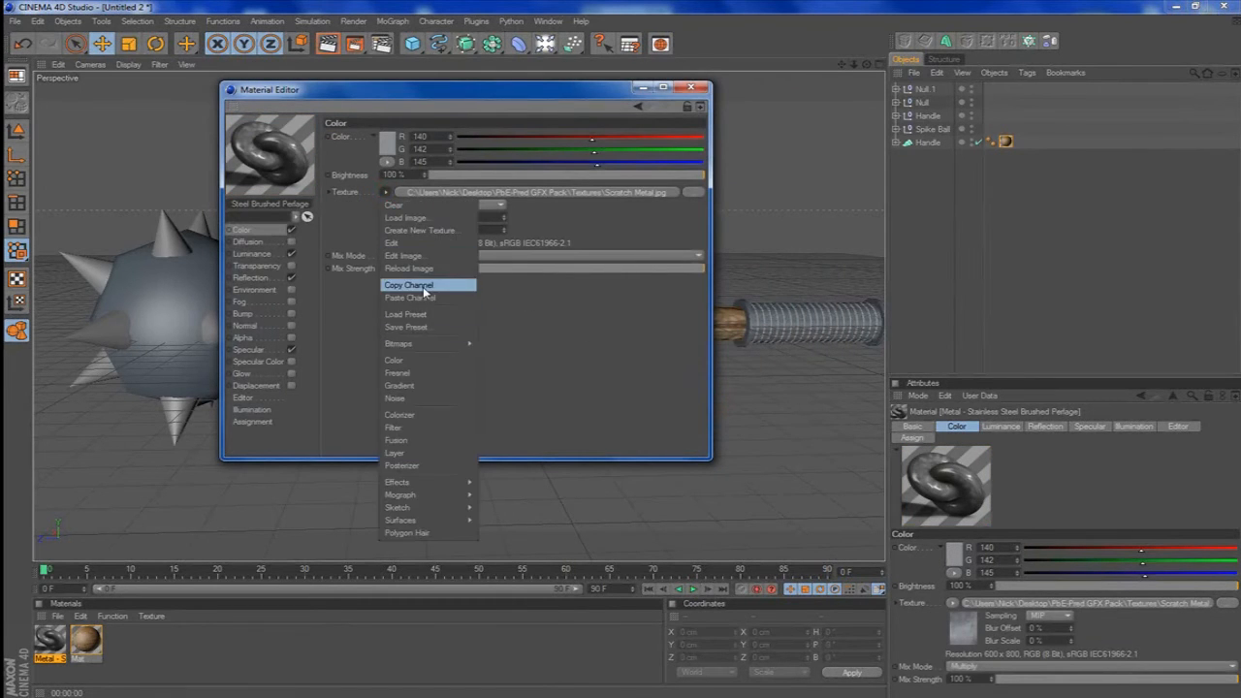
left_click(423, 284)
left_click(291, 314)
left_click(379, 166)
left_click(415, 230)
left_click_drag(604, 140, 613, 141)
left_click(690, 88)
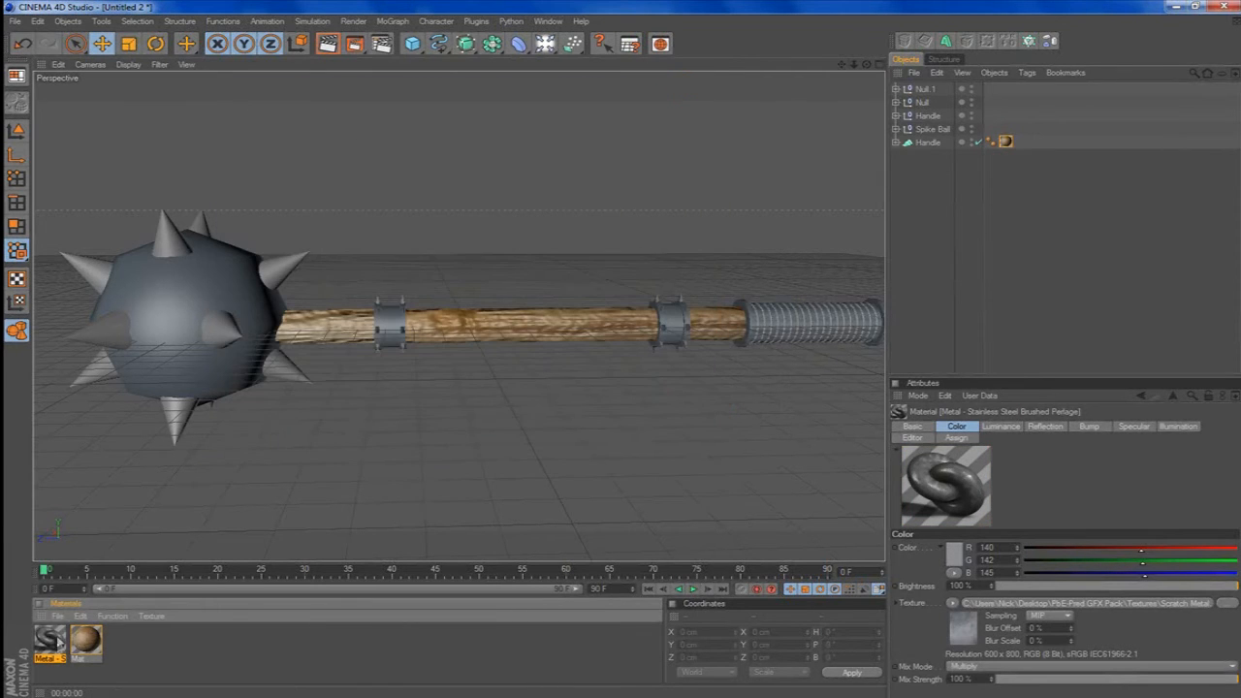
Apply the steel material to the mace's ball and its spikes, and render a close view of the head.
left_click_drag(181, 354, 185, 357)
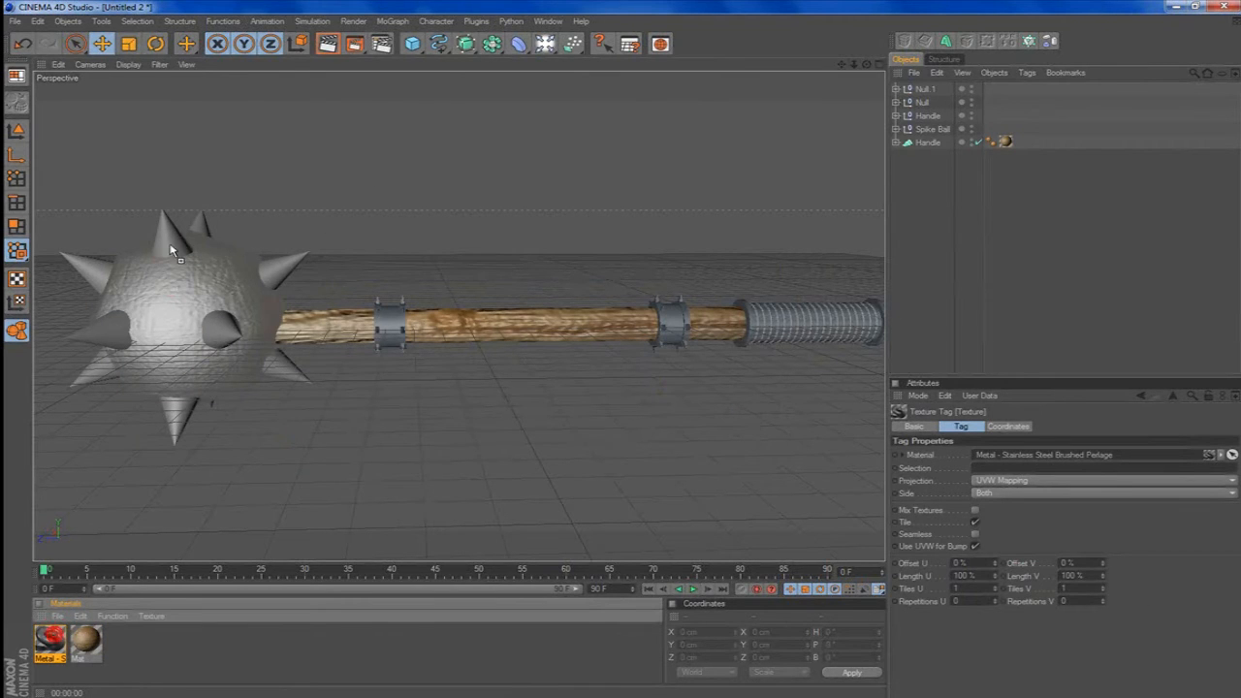
left_click_drag(173, 242, 190, 245)
left_click_drag(843, 64, 1069, 85)
scroll(590, 281, "up", 5)
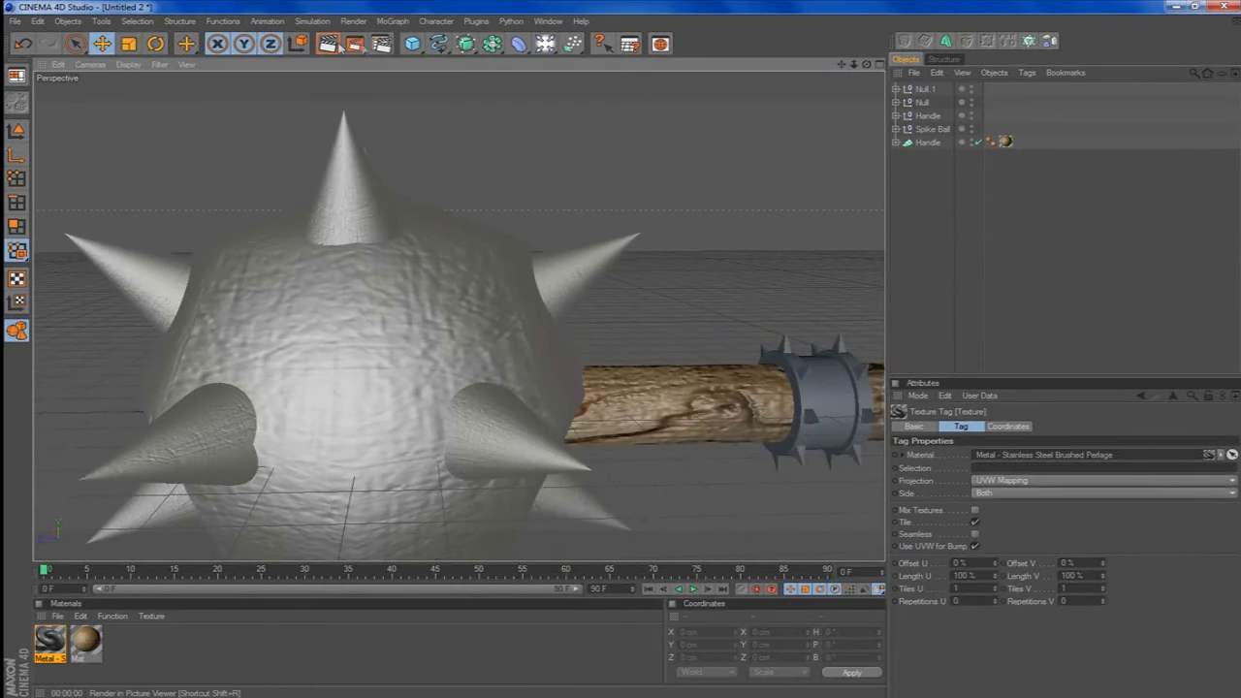
left_click(329, 49)
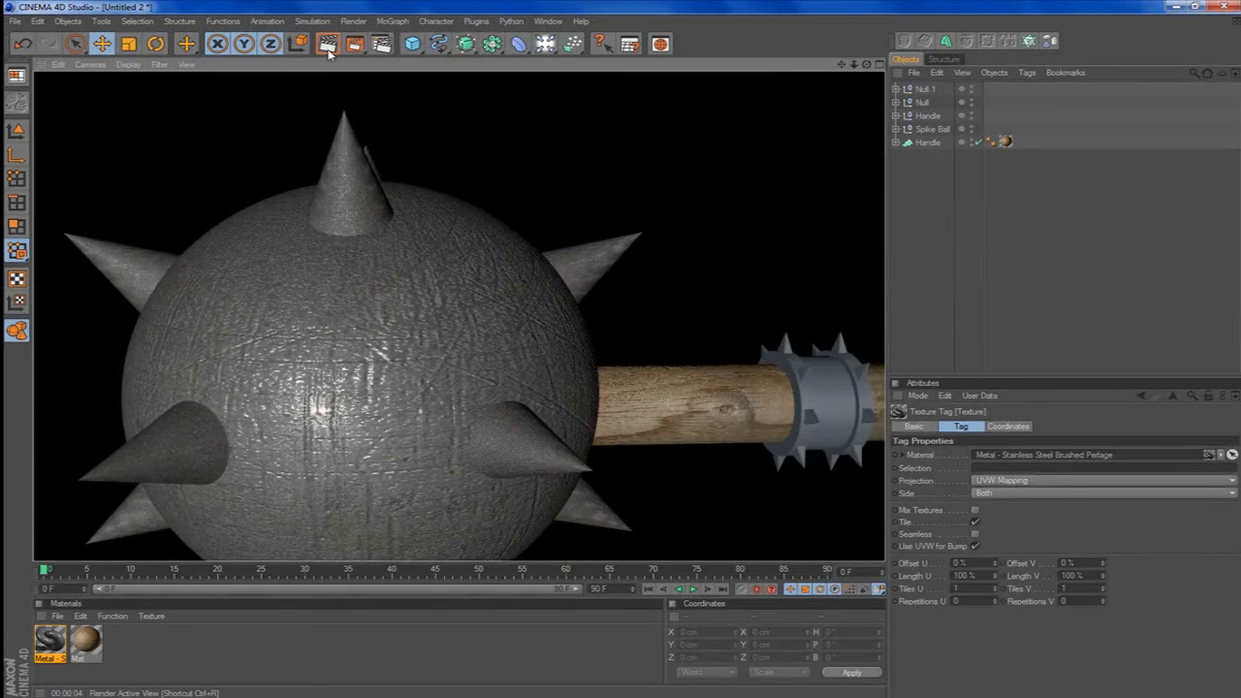
Create a new material and set its color to black.
scroll(612, 209, "down", 5)
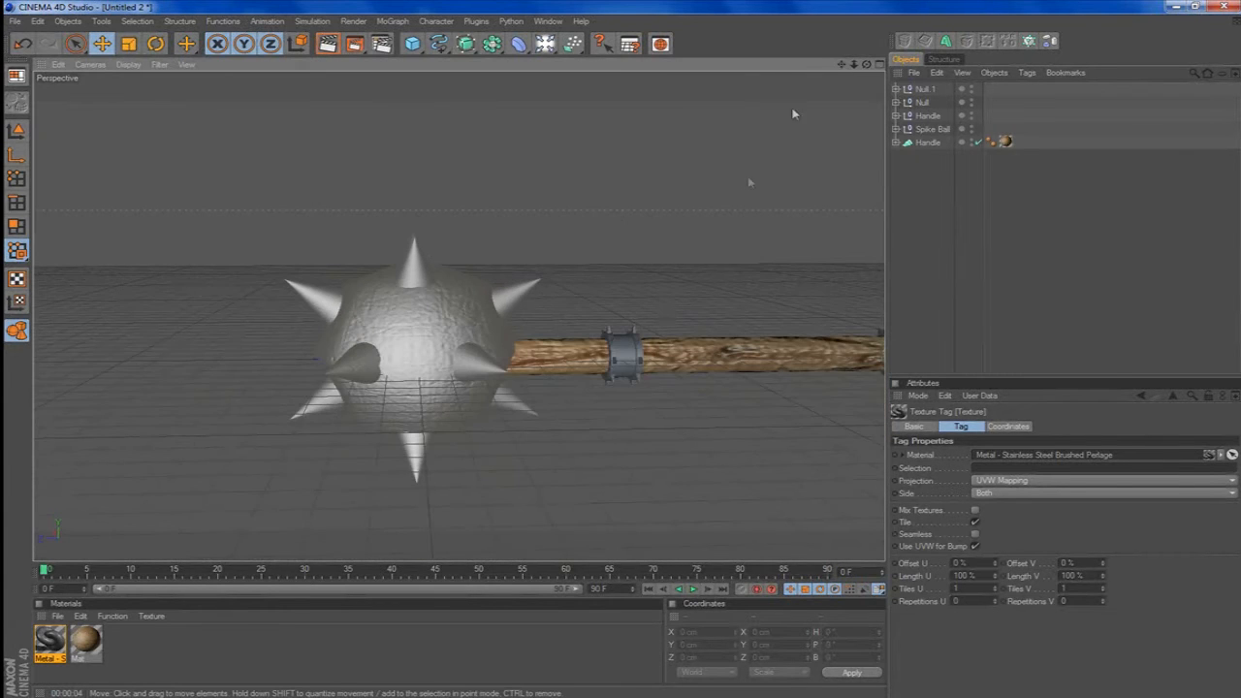
left_click_drag(842, 65, 551, 62)
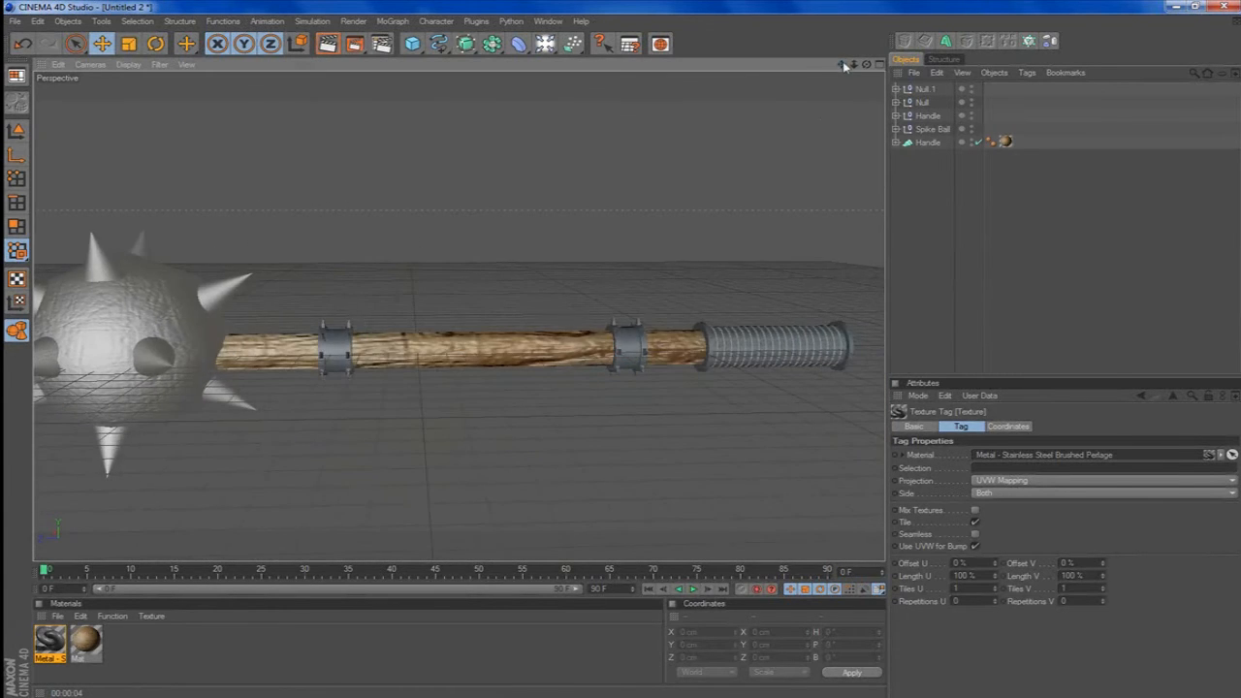
scroll(640, 297, "up", 5)
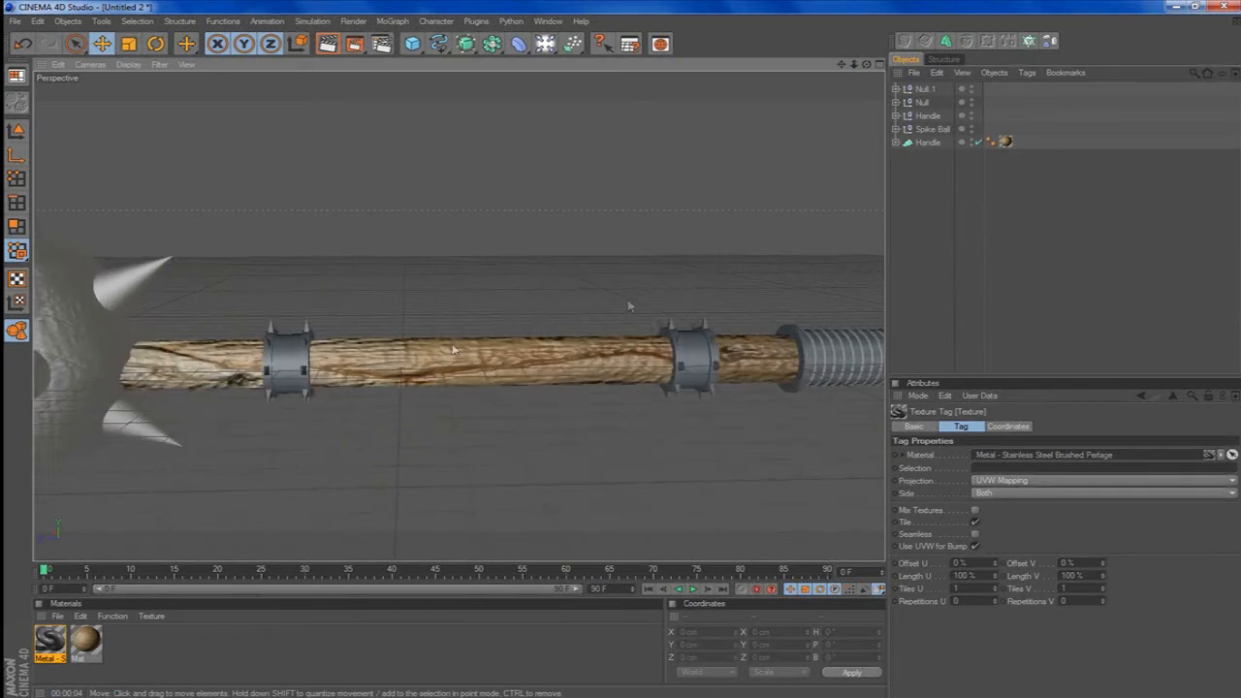
double_click(202, 640)
double_click(50, 640)
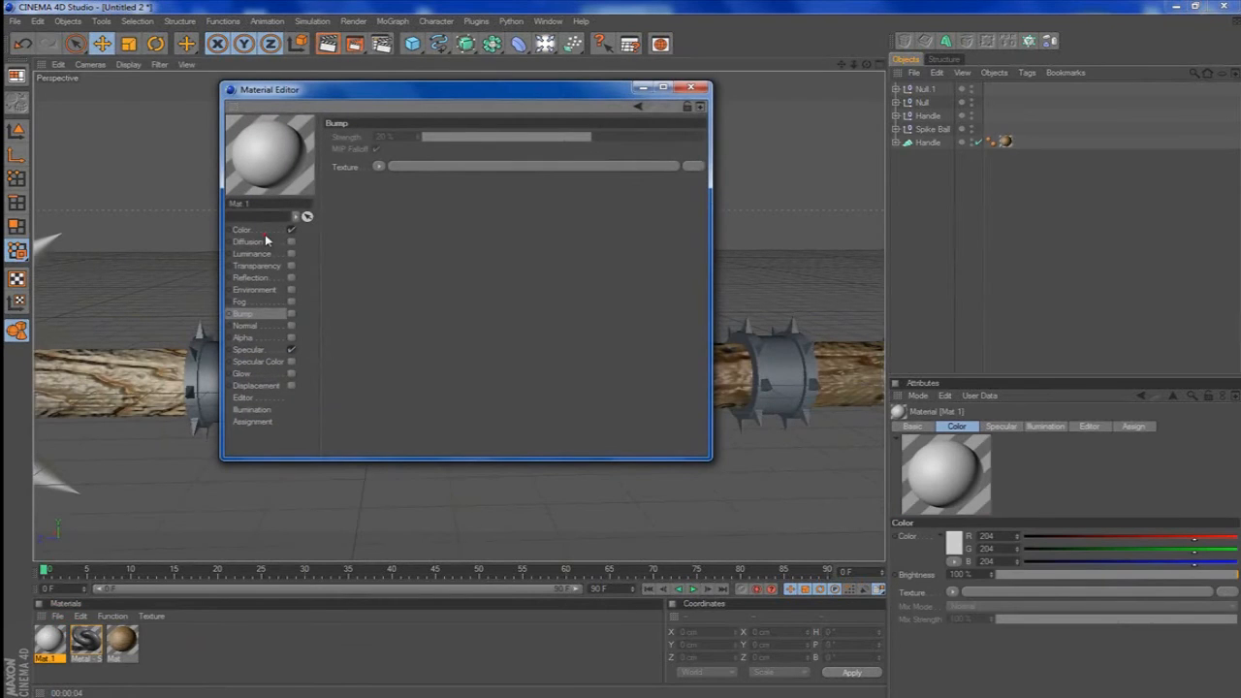
left_click(245, 229)
left_click(387, 143)
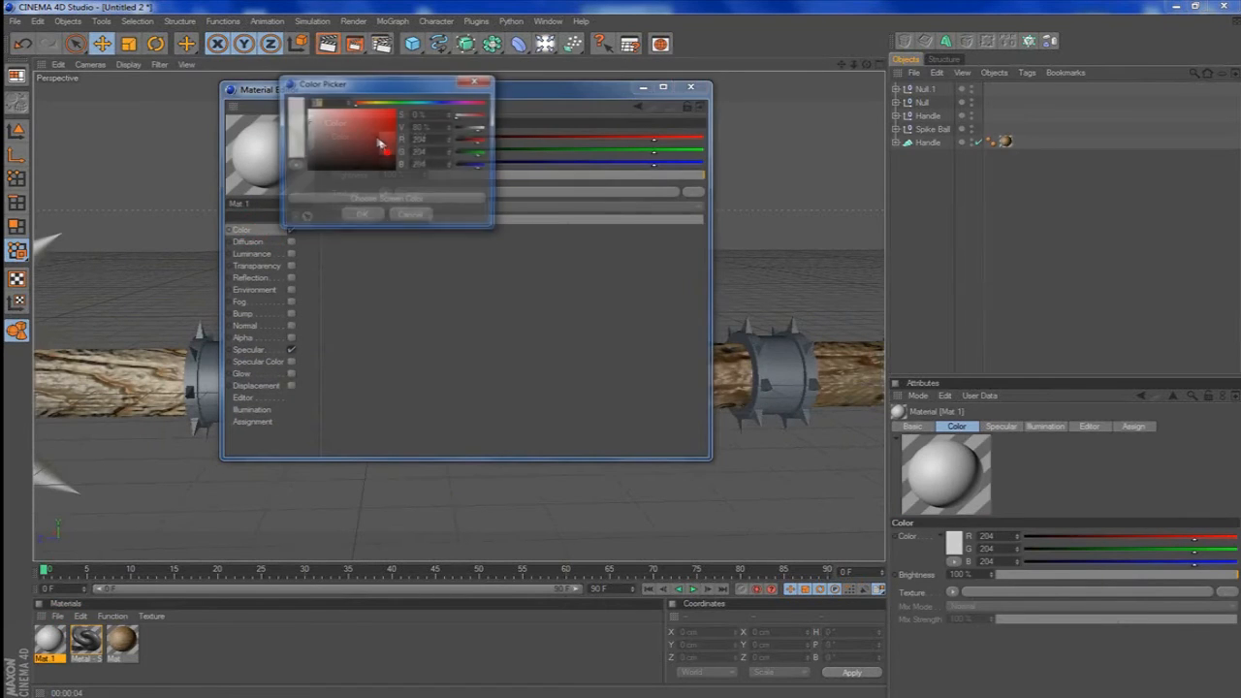
left_click(361, 220)
left_click(689, 88)
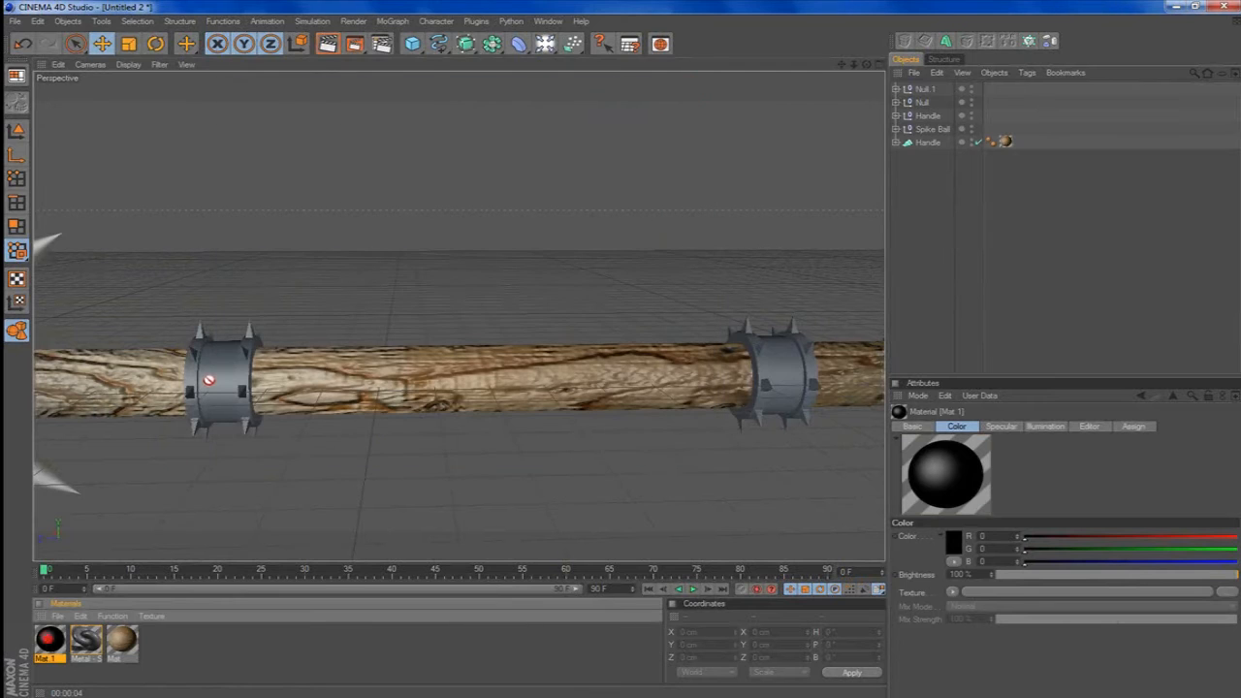
Apply the black material to the Tube of both spiked bands on the shaft and render the view.
left_click_drag(208, 381, 208, 380)
left_click(896, 102)
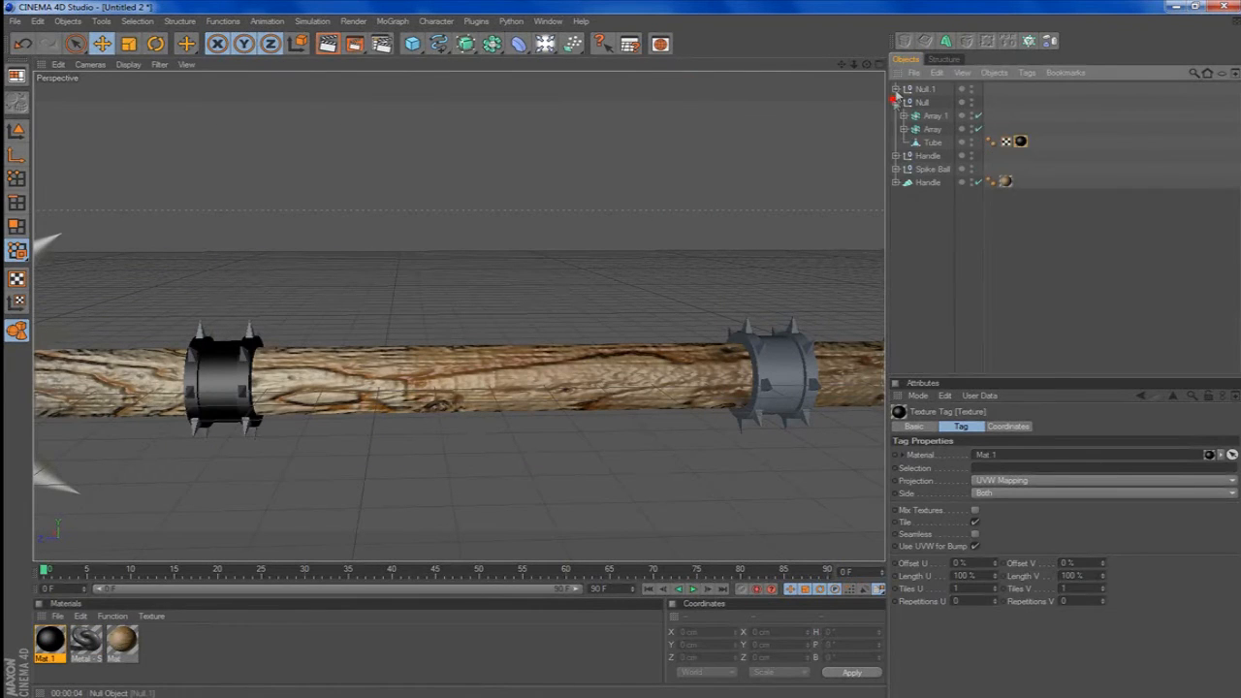
left_click(896, 88)
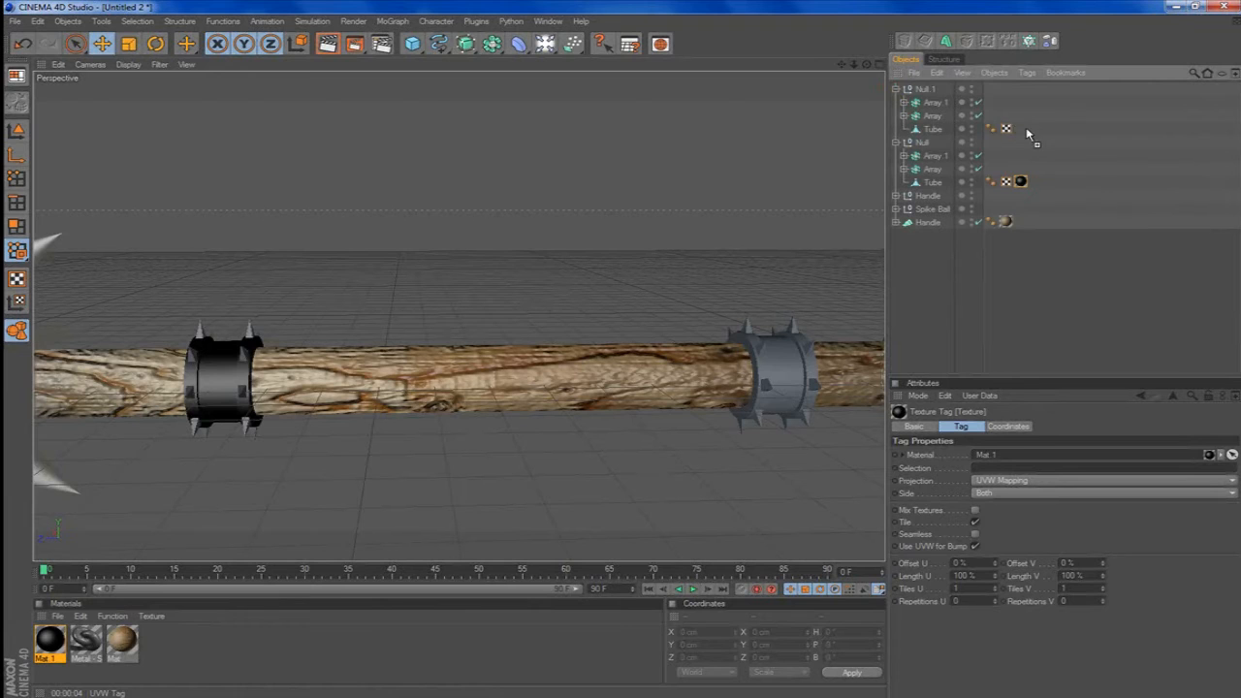
left_click_drag(1028, 133, 1027, 133)
left_click(1009, 355)
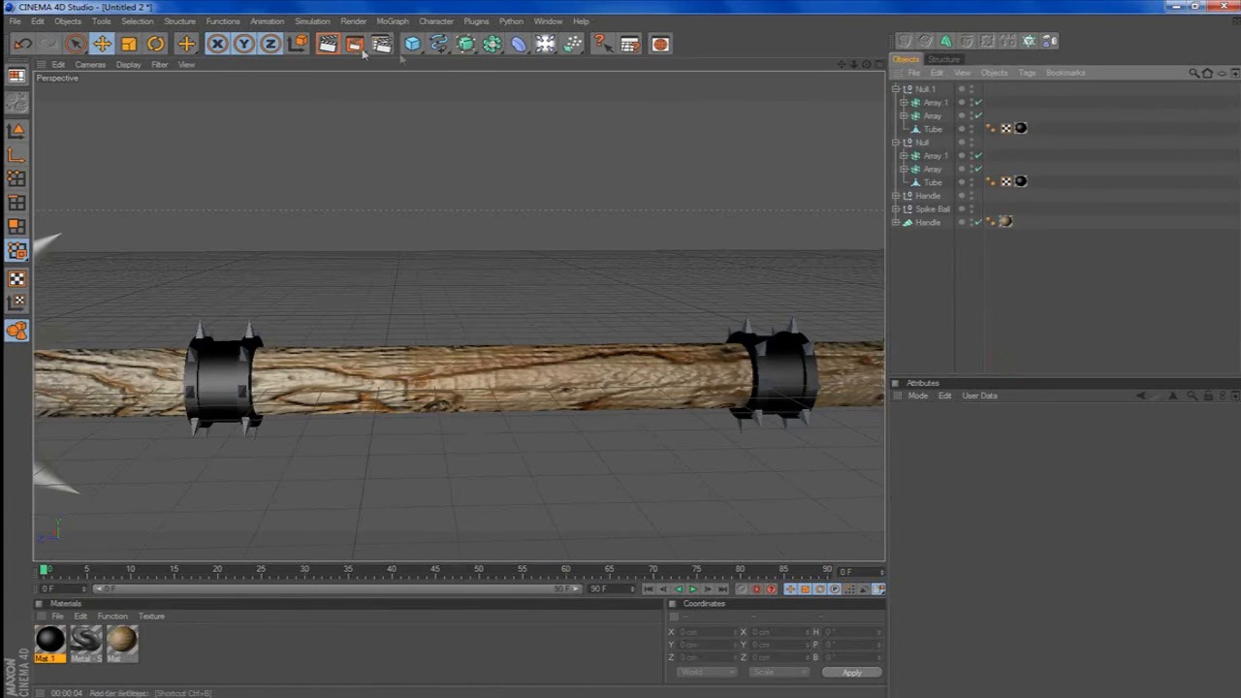
left_click(329, 44)
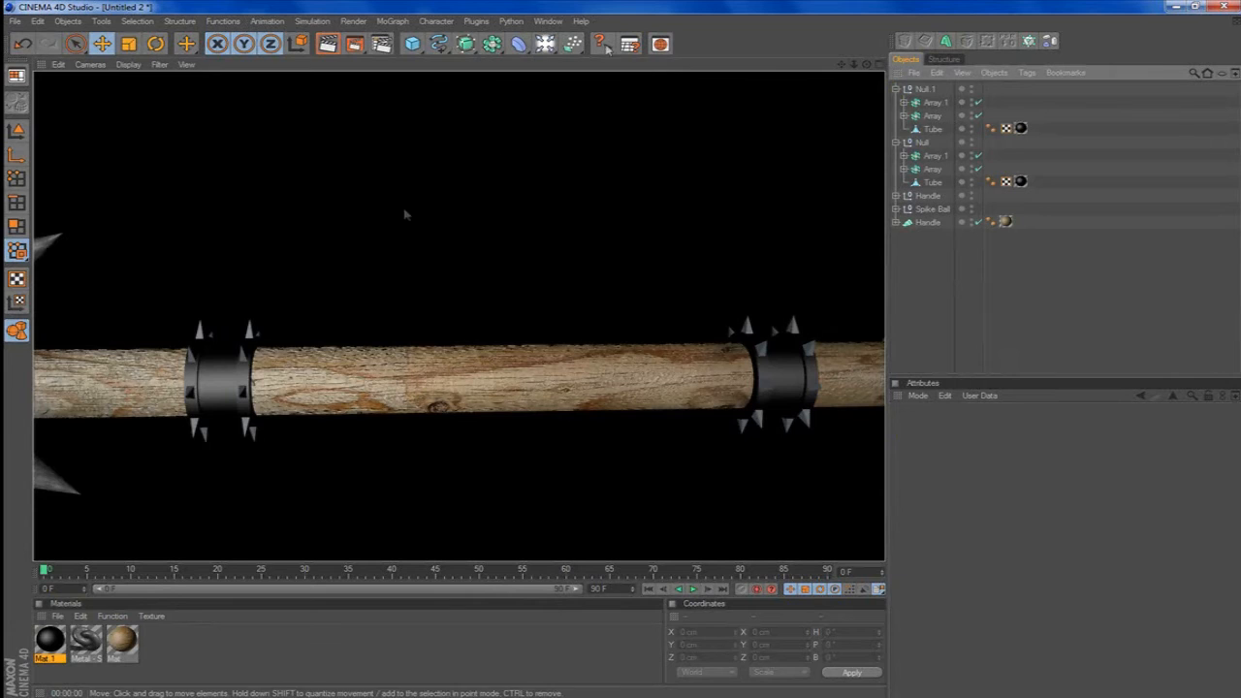
Load the brushed chrome material preset from MATERIALS PACK BY THE696BABY V2.0.
left_click(58, 616)
mouse_move(136, 572)
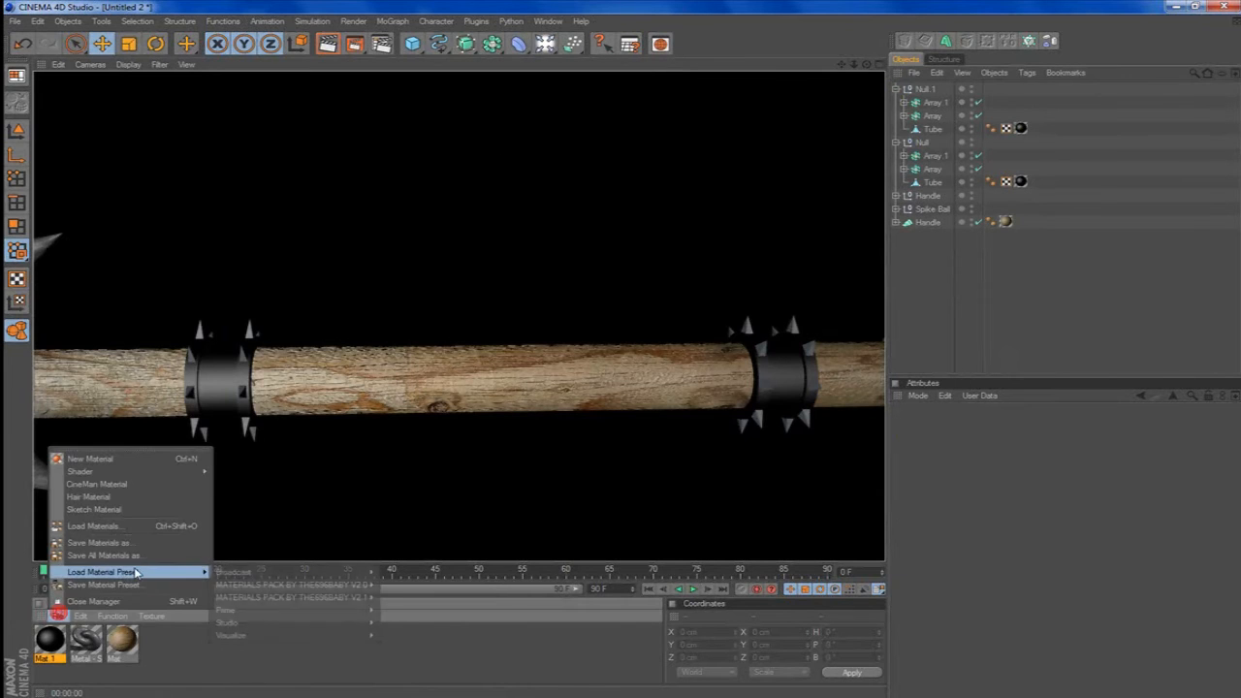
mouse_move(330, 592)
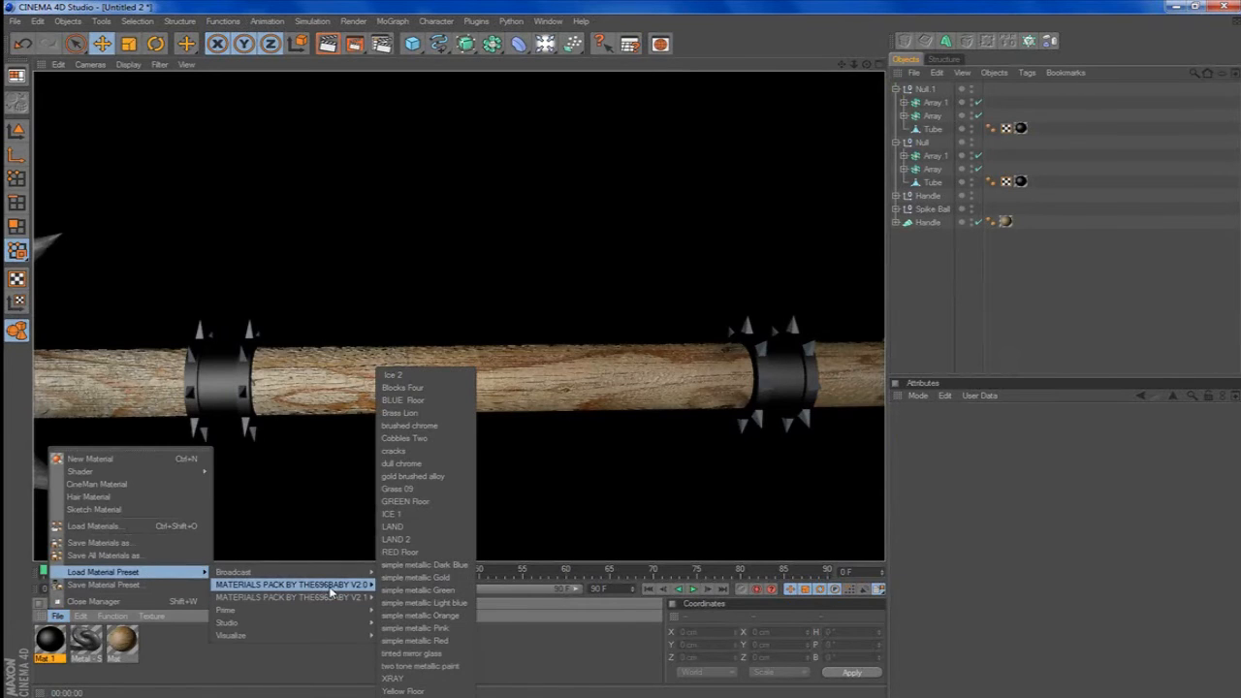
left_click(450, 433)
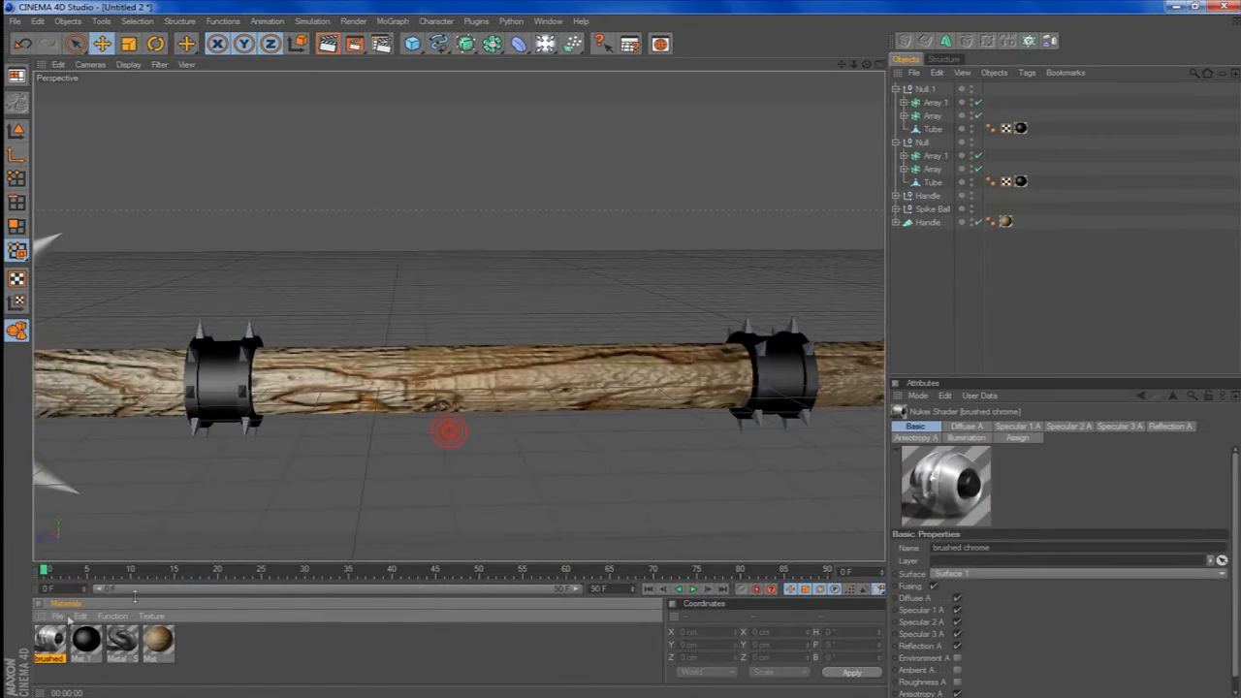
Load the dull chrome material preset from MATERIALS PACK BY THE696BABY V2.0.
left_click(58, 617)
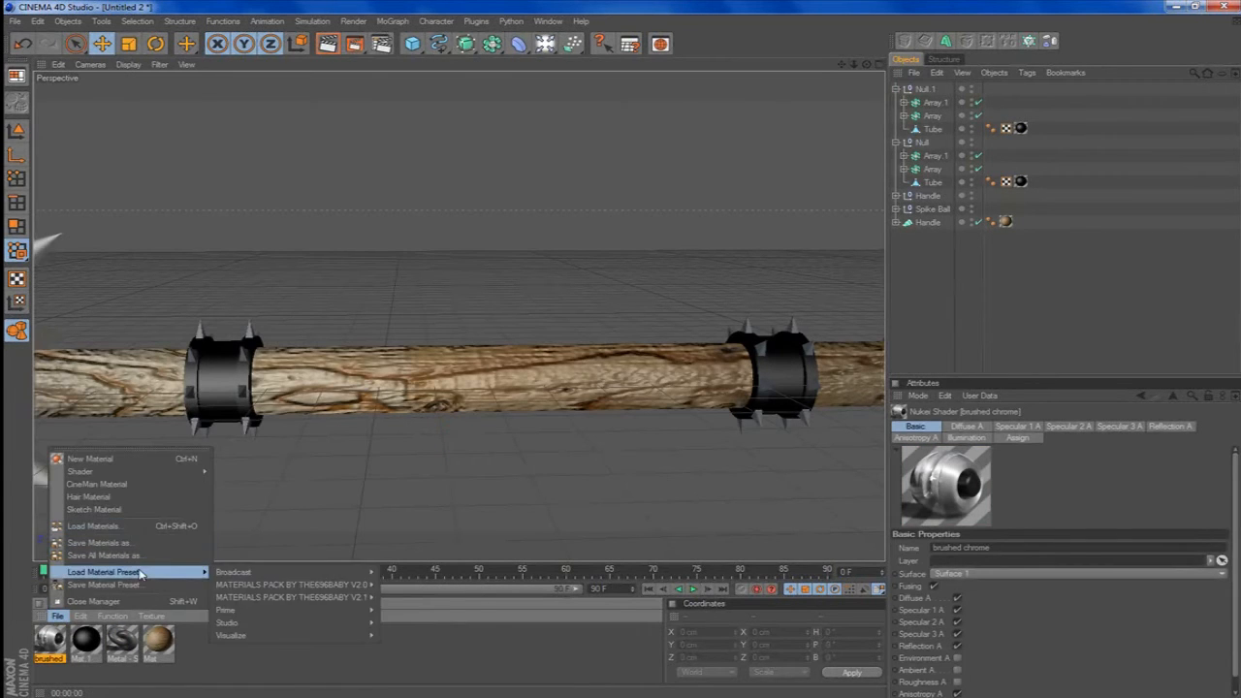
mouse_move(237, 575)
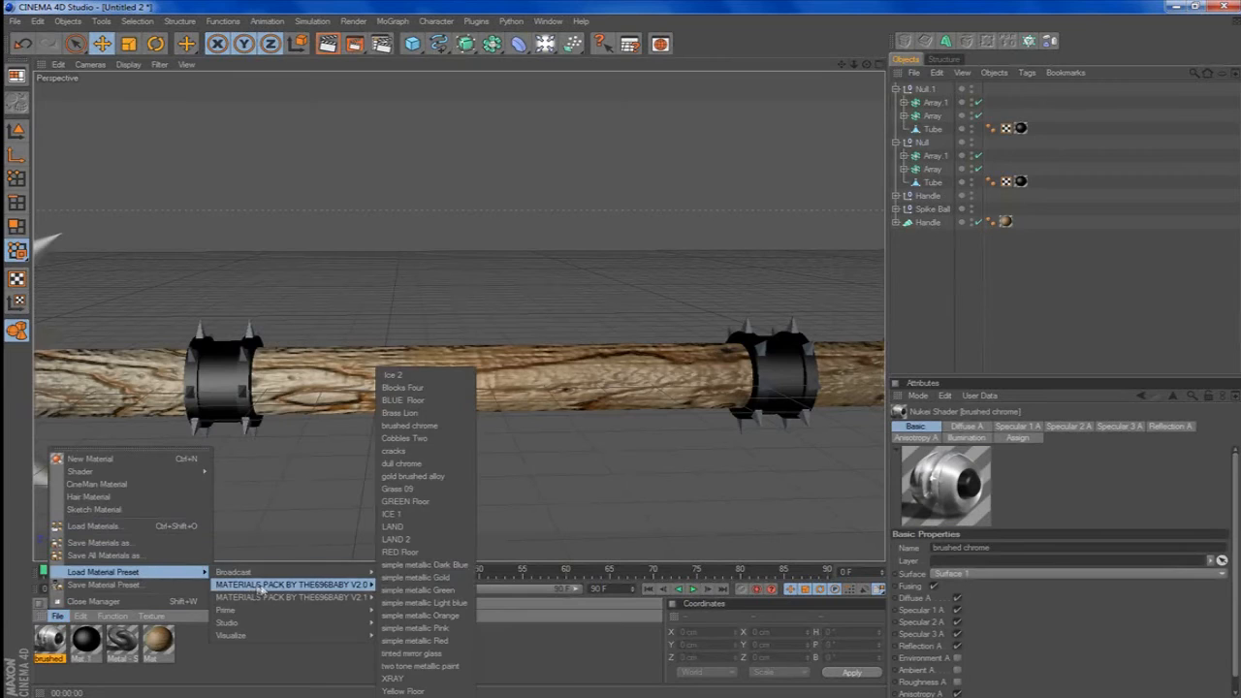
left_click(448, 467)
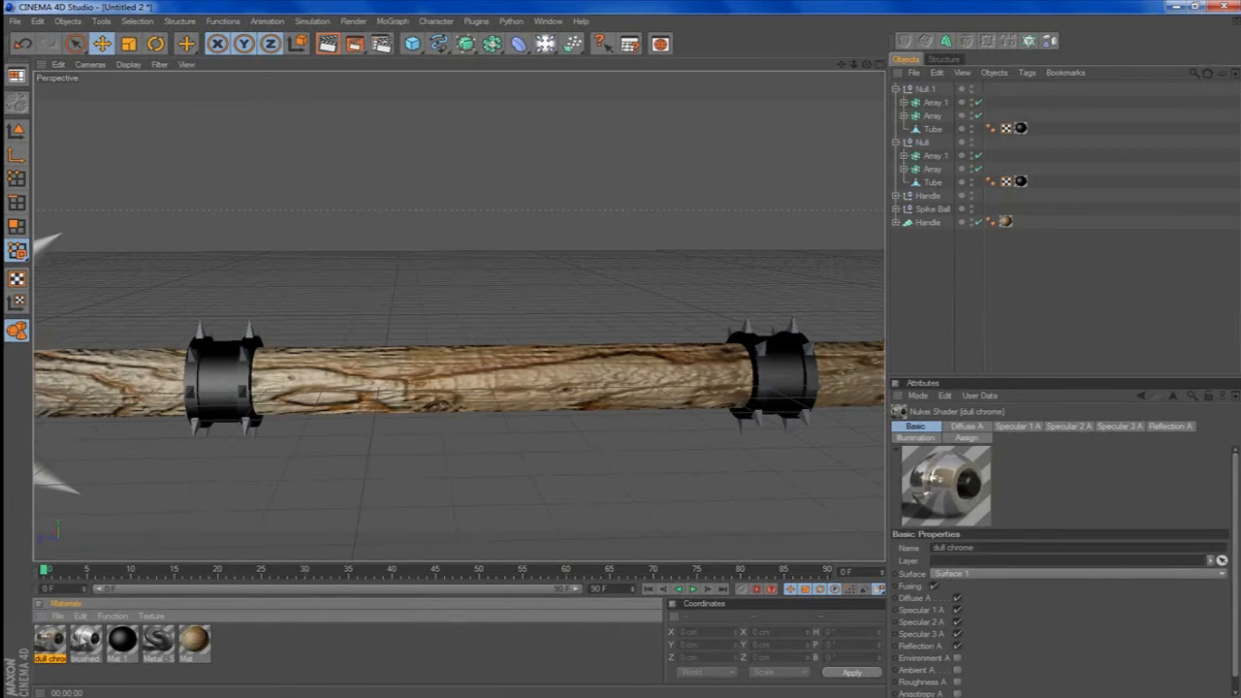
Apply the brushed chrome material to the spike arrays of both bands on the shaft and render the view.
left_click(86, 638)
mouse_move(86, 638)
left_mouse_down()
mouse_move(950, 97)
mouse_move(999, 117)
left_mouse_up()
left_click_drag(993, 166, 993, 169, "ctrl")
left_click(328, 44)
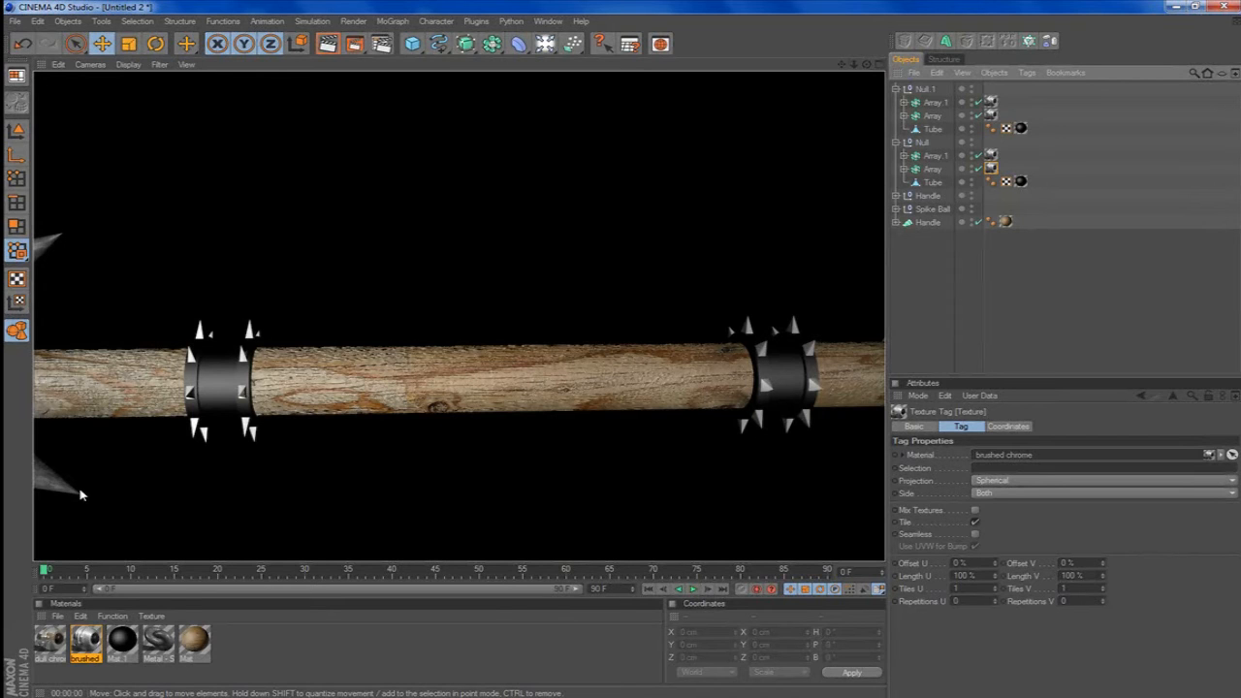
scroll(388, 352, "down", 5)
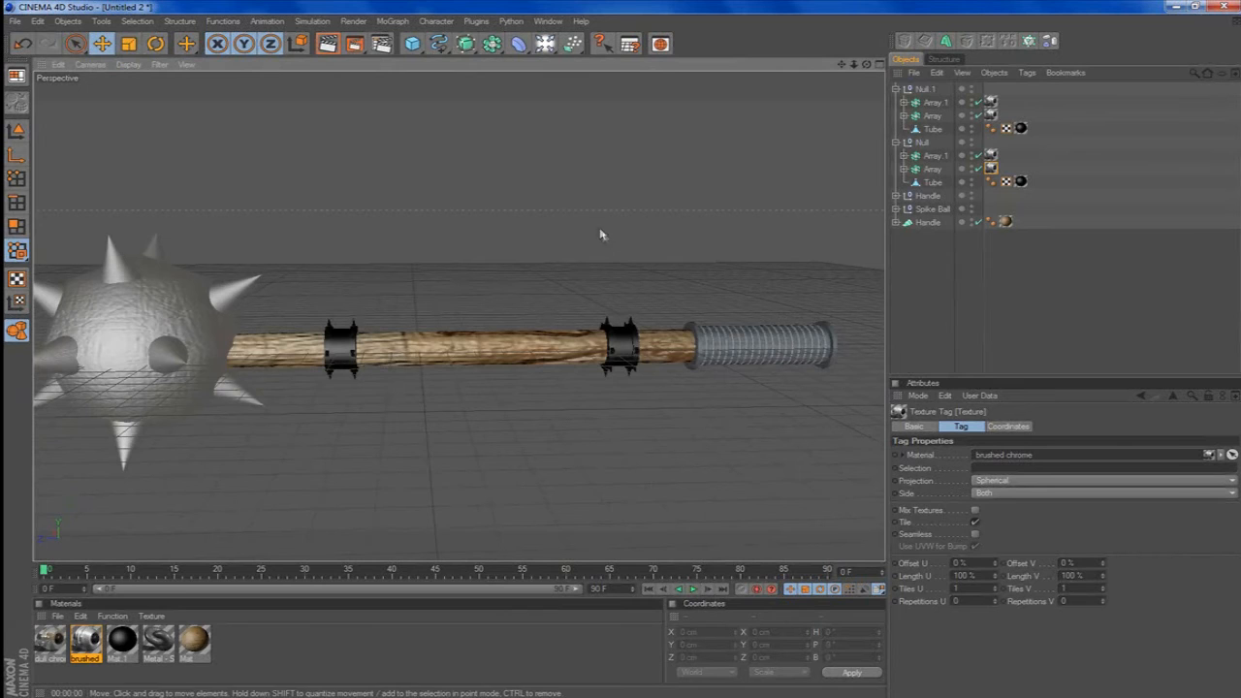
left_click(895, 88)
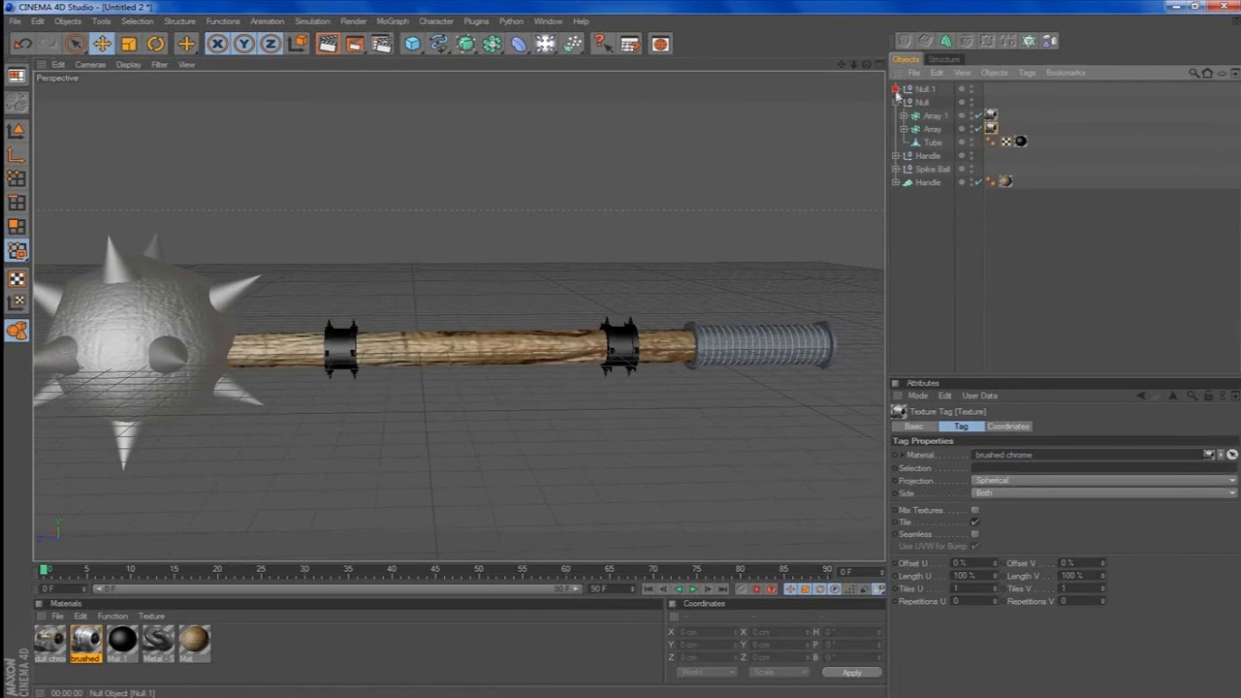
Create a new material for the handle grip and set its color to dark grey, RGB 38, 38, 38.
middle_click_drag(872, 349, 624, 349, "alt")
scroll(637, 402, "up", 6)
left_click_drag(842, 64, 734, 110)
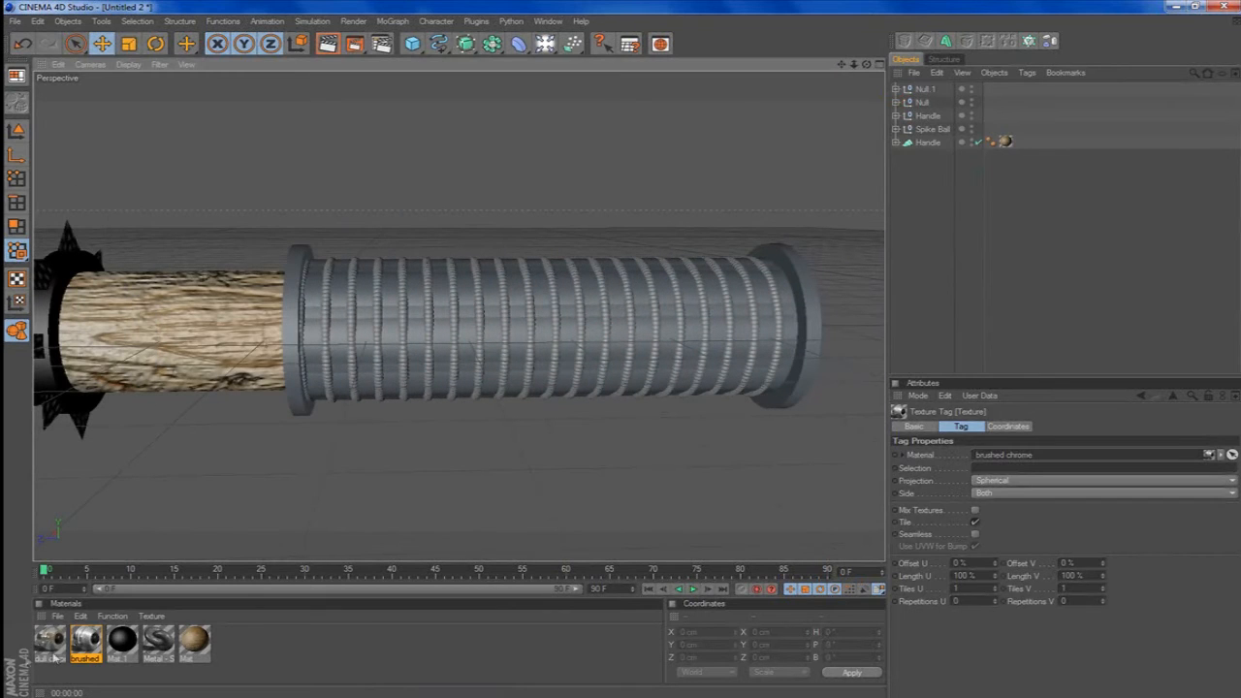
left_click(262, 659)
double_click(262, 659)
double_click(49, 640)
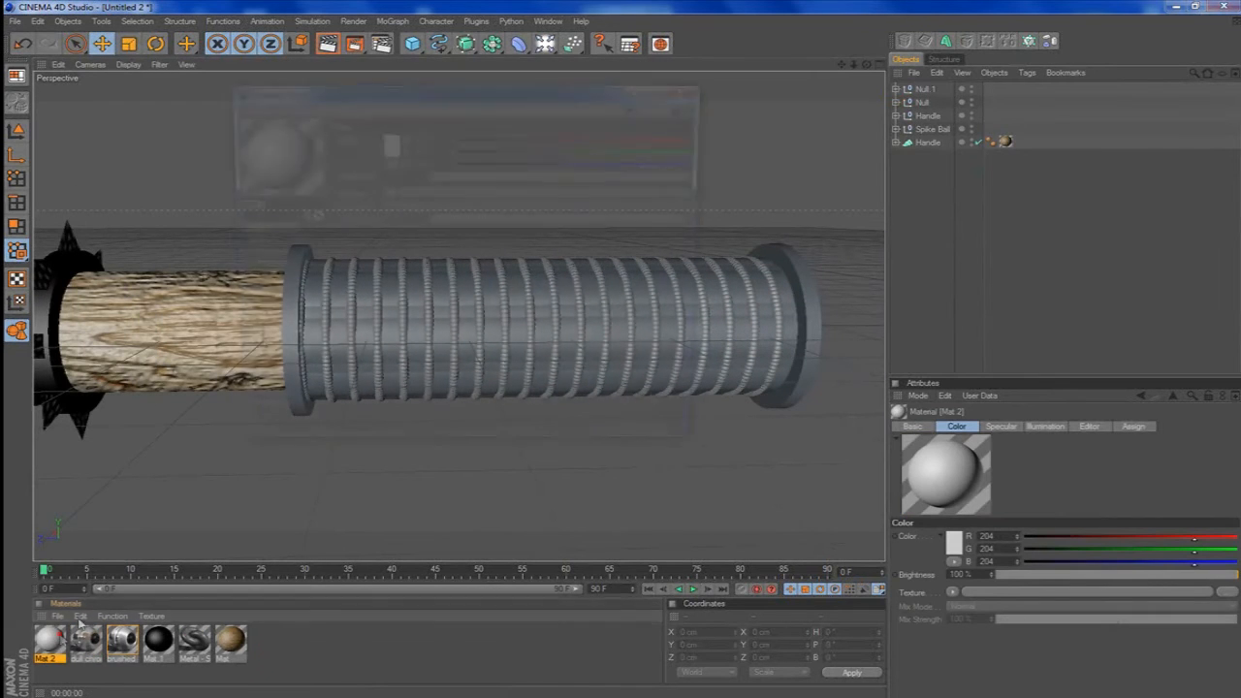
left_click(384, 146)
left_click_drag(323, 135, 301, 160)
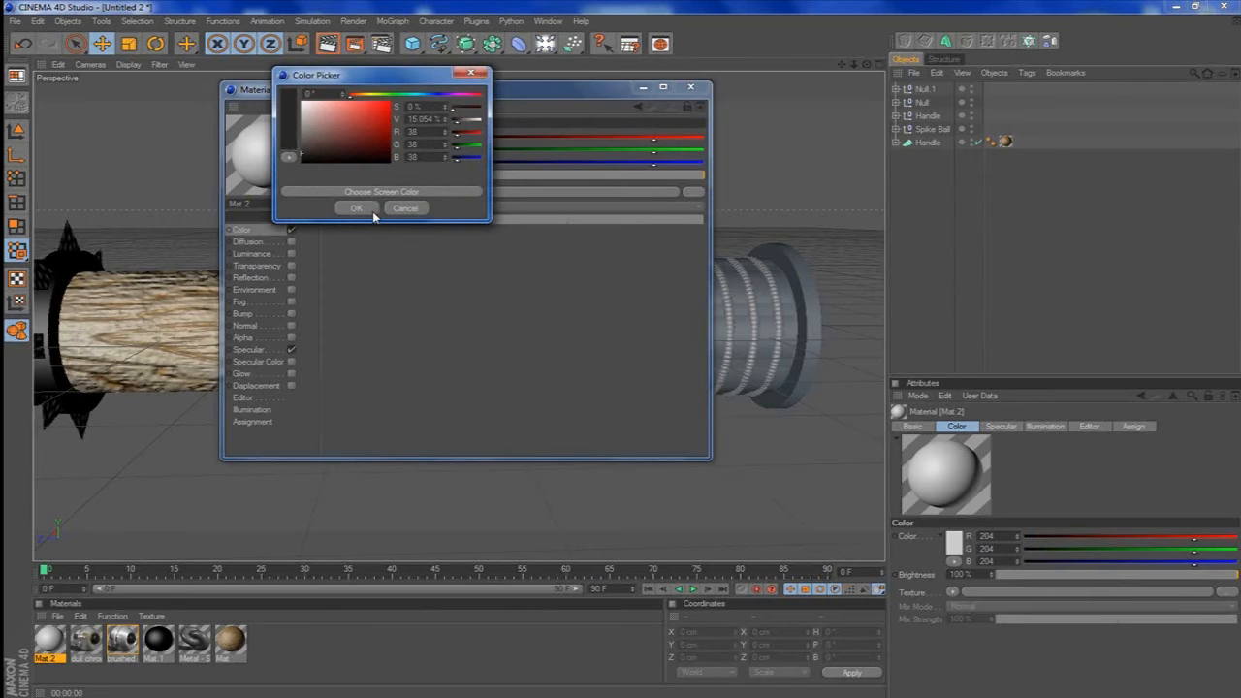
left_click(356, 209)
left_click(690, 87)
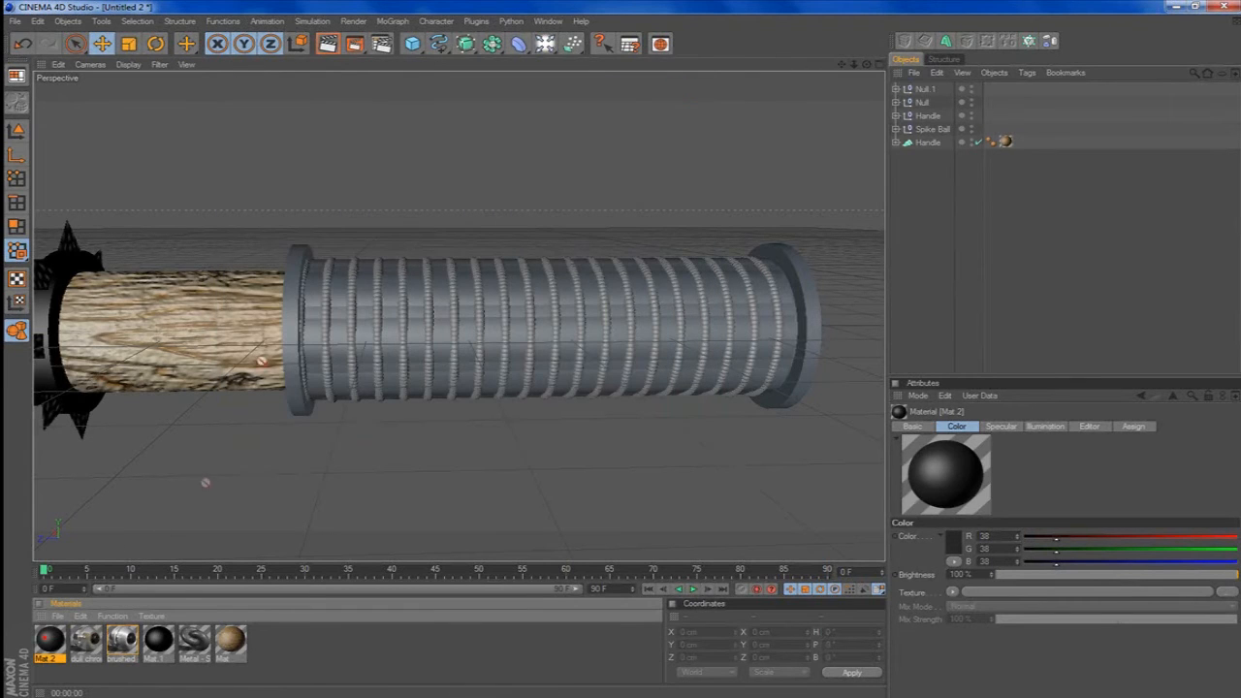
Apply the dark grey material to both end discs and the Cylinder of the handle grip.
left_click_drag(291, 336, 293, 339)
left_click_drag(831, 265, 804, 297)
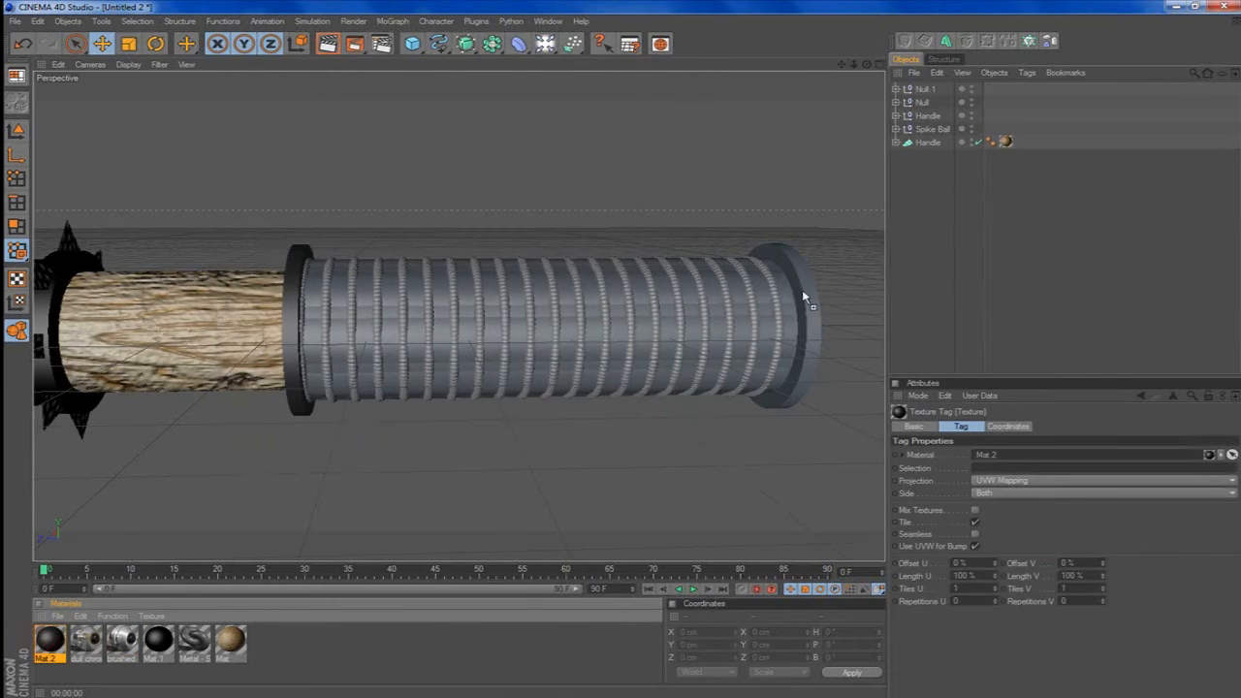
left_click(903, 155)
left_click(903, 119)
left_click(899, 120)
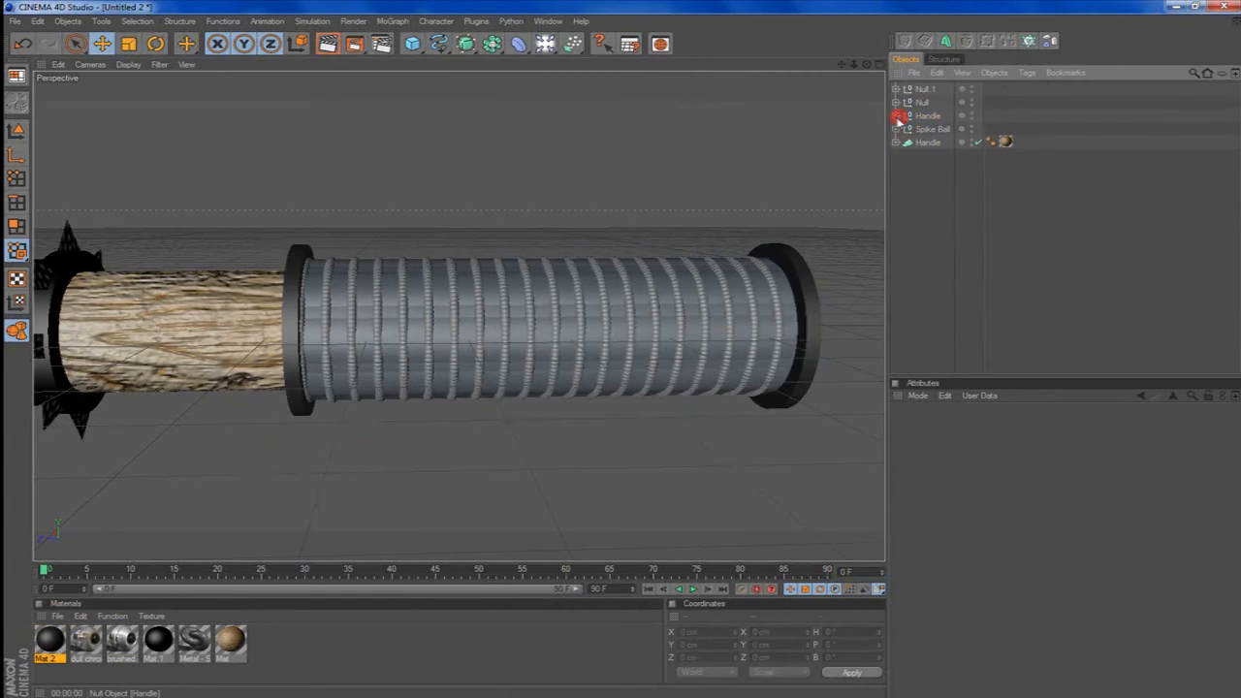
left_click(896, 117)
left_click(934, 157)
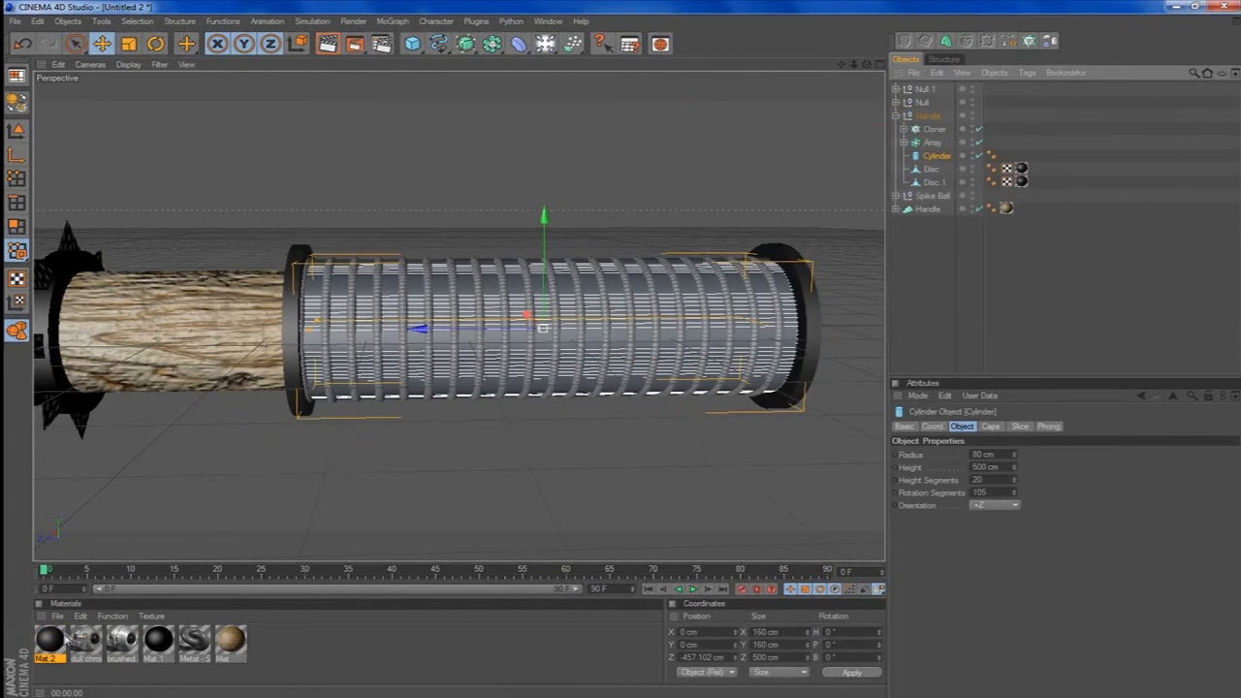
left_click_drag(961, 169, 963, 156)
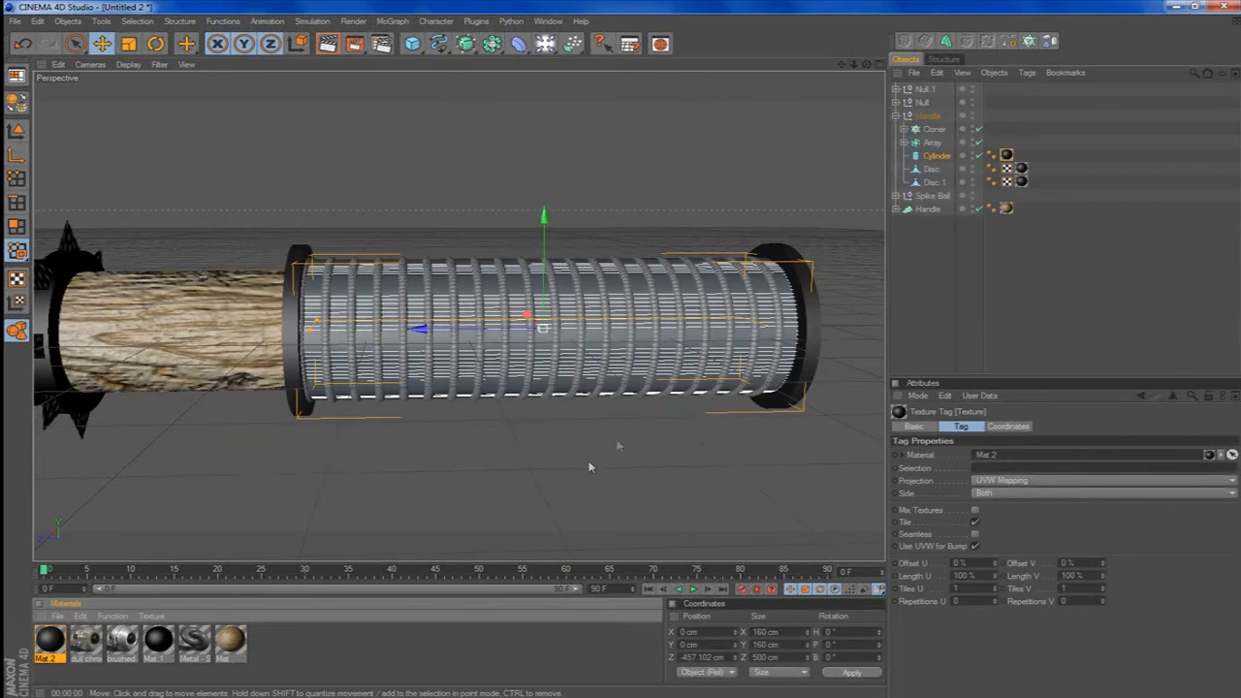
Create a medium grey material, about RGB 95, 95, 95, and apply it to the handle grip's Array.
double_click(330, 657)
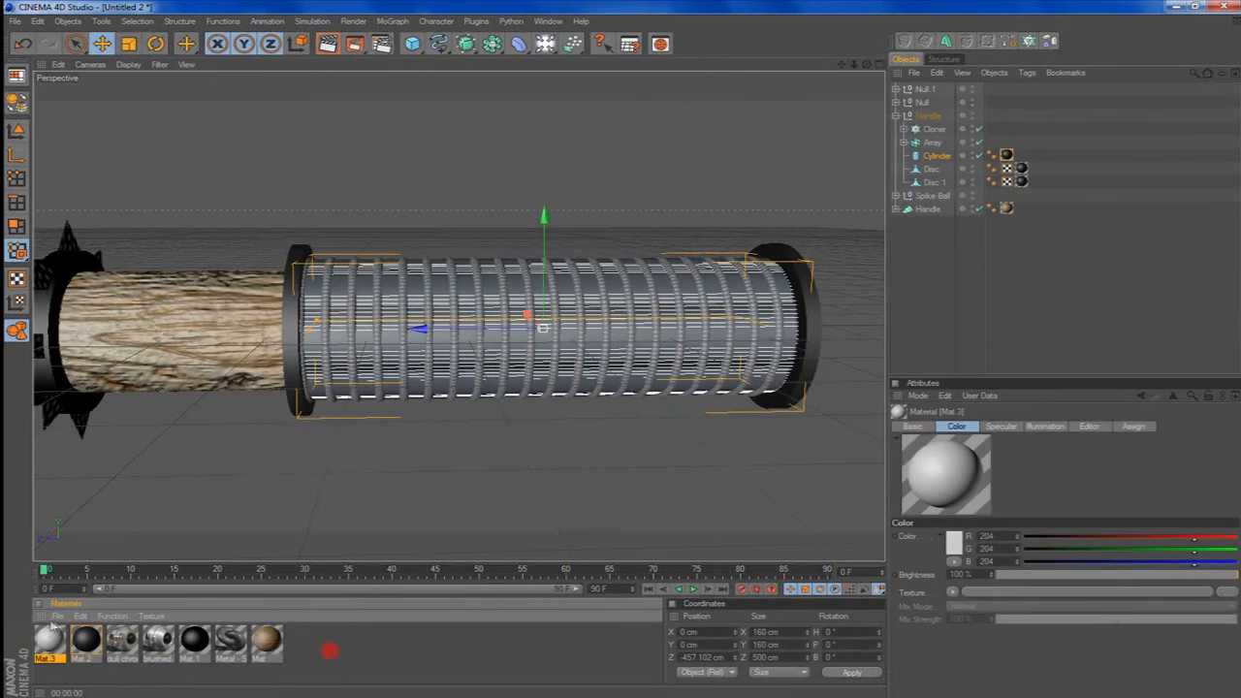
double_click(50, 640)
left_click(383, 194)
left_click(376, 181)
left_click(387, 143)
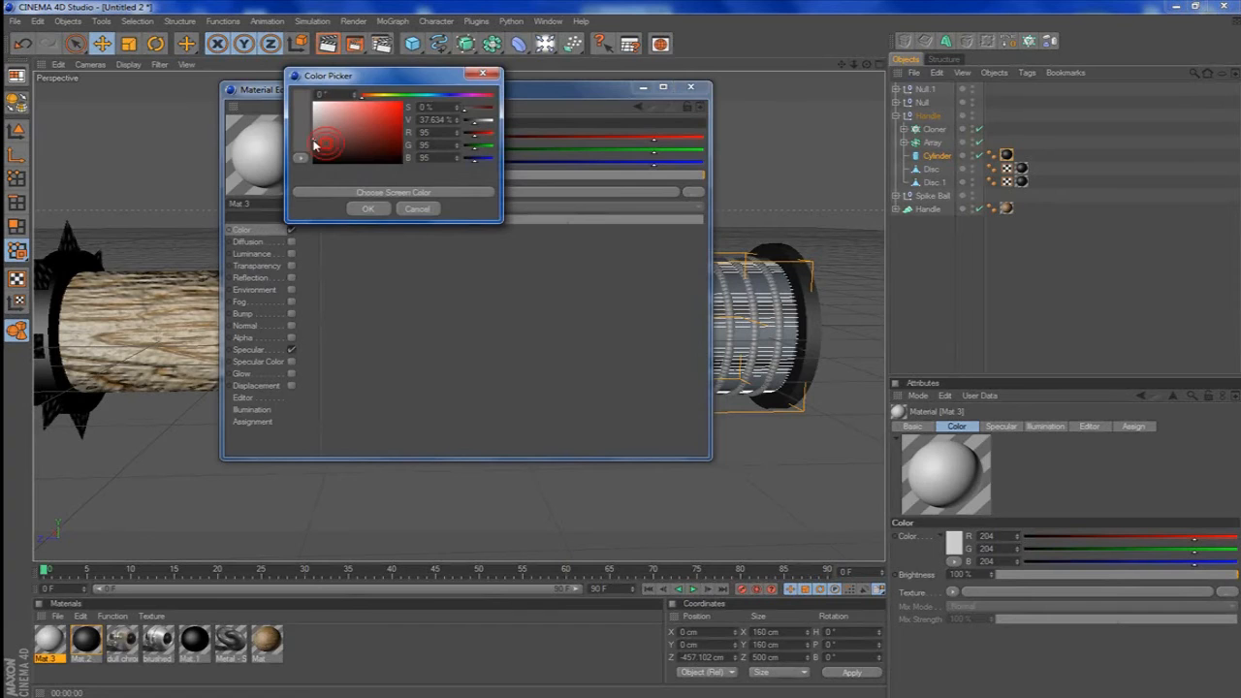
left_click(368, 208)
left_click(692, 86)
left_click_drag(68, 628, 933, 145)
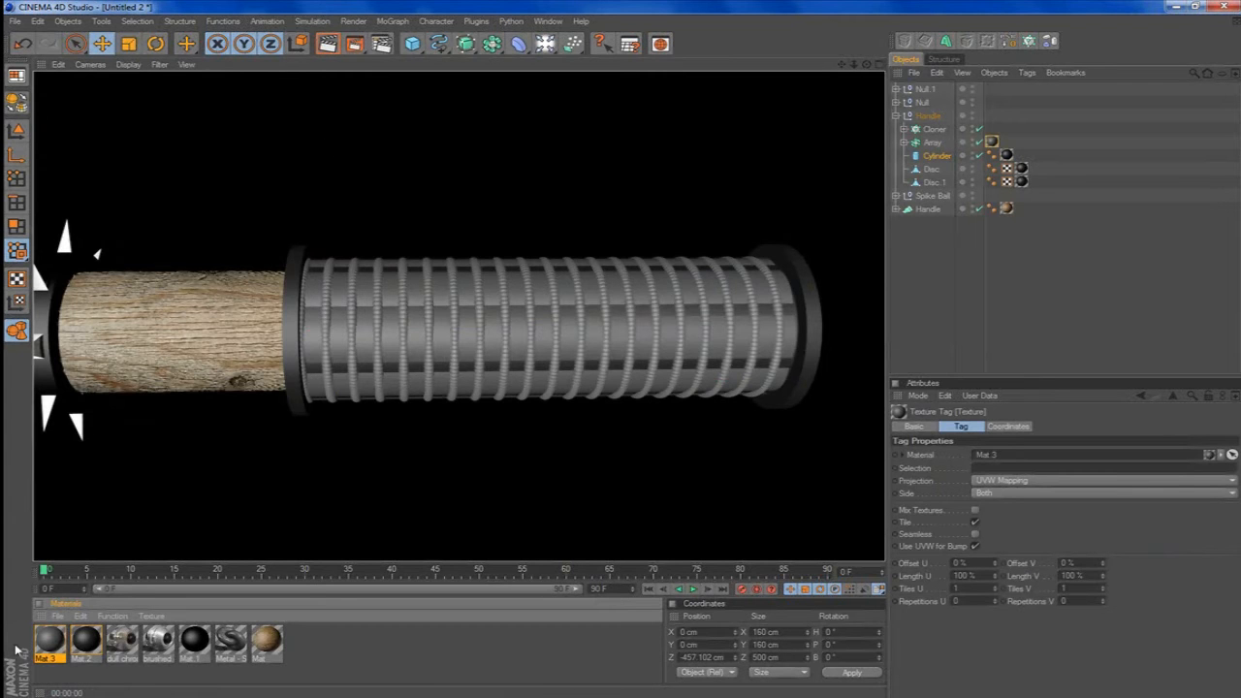
Create another new material and set its color to a brownish grey, RGB 79, 69, 69.
double_click(413, 656)
double_click(49, 639)
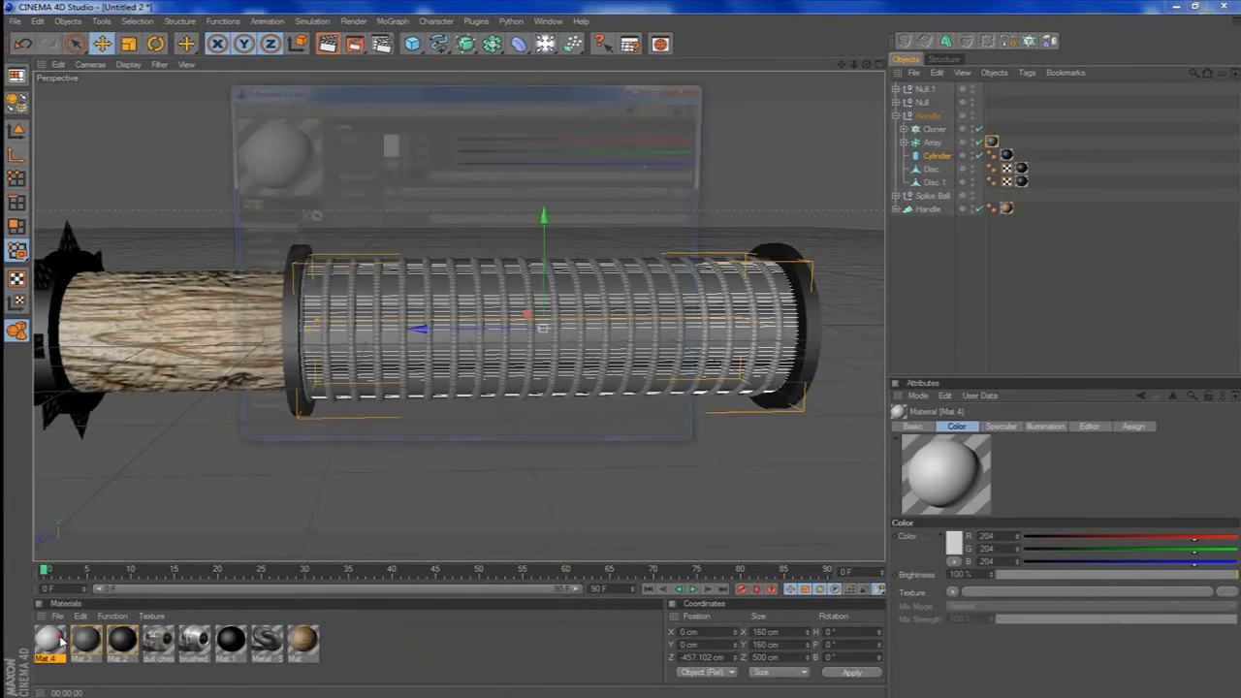
left_click(386, 143)
left_click(311, 149)
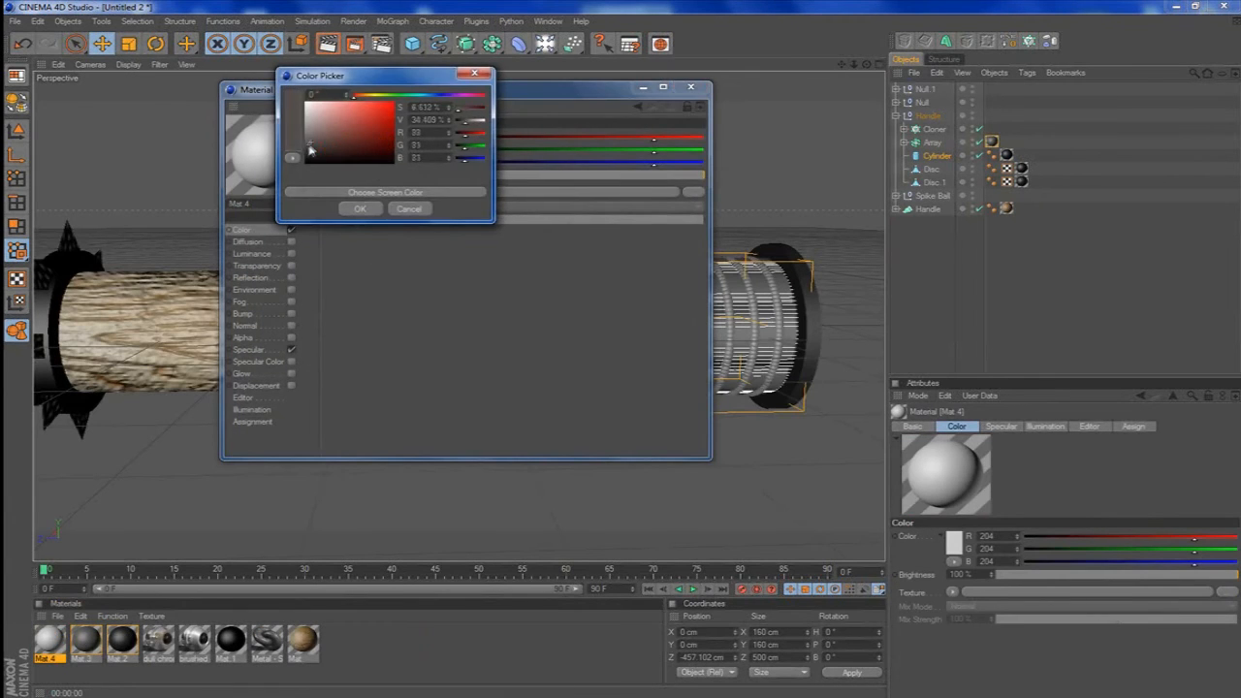
left_click(359, 209)
left_click(687, 87)
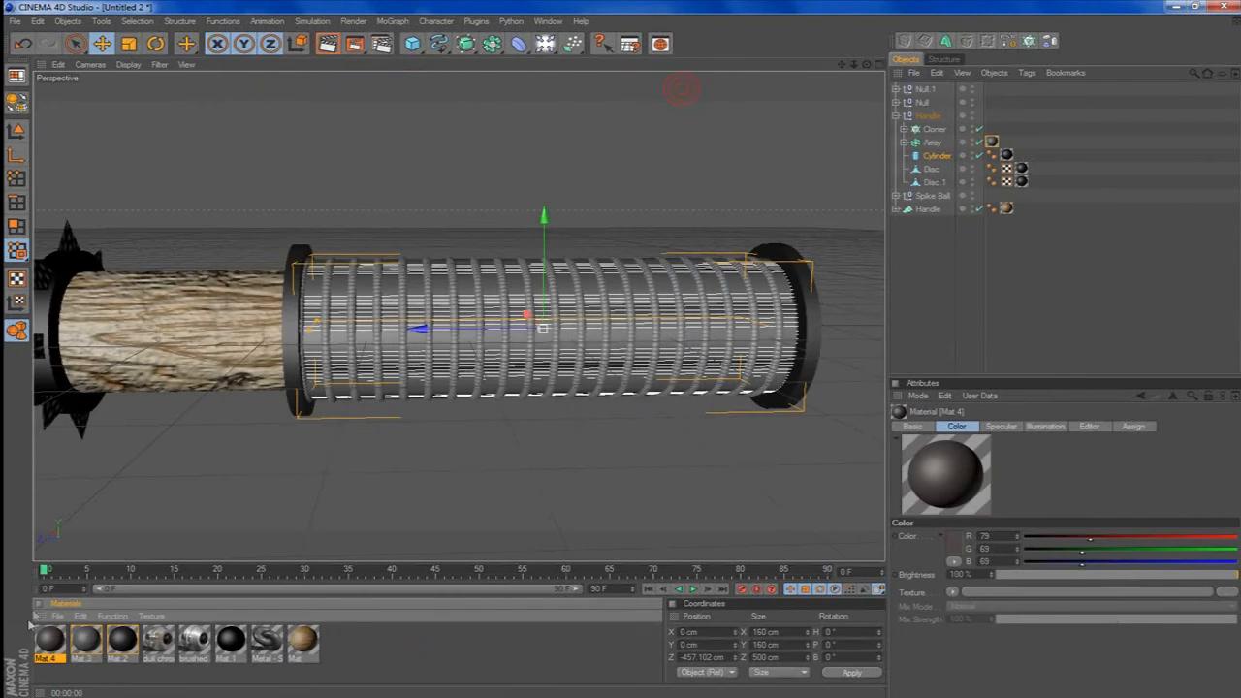
Apply the brownish grey material to the handle grip's Cloner and delete its stray texture tag from the Handle null.
left_click_drag(56, 632, 992, 131)
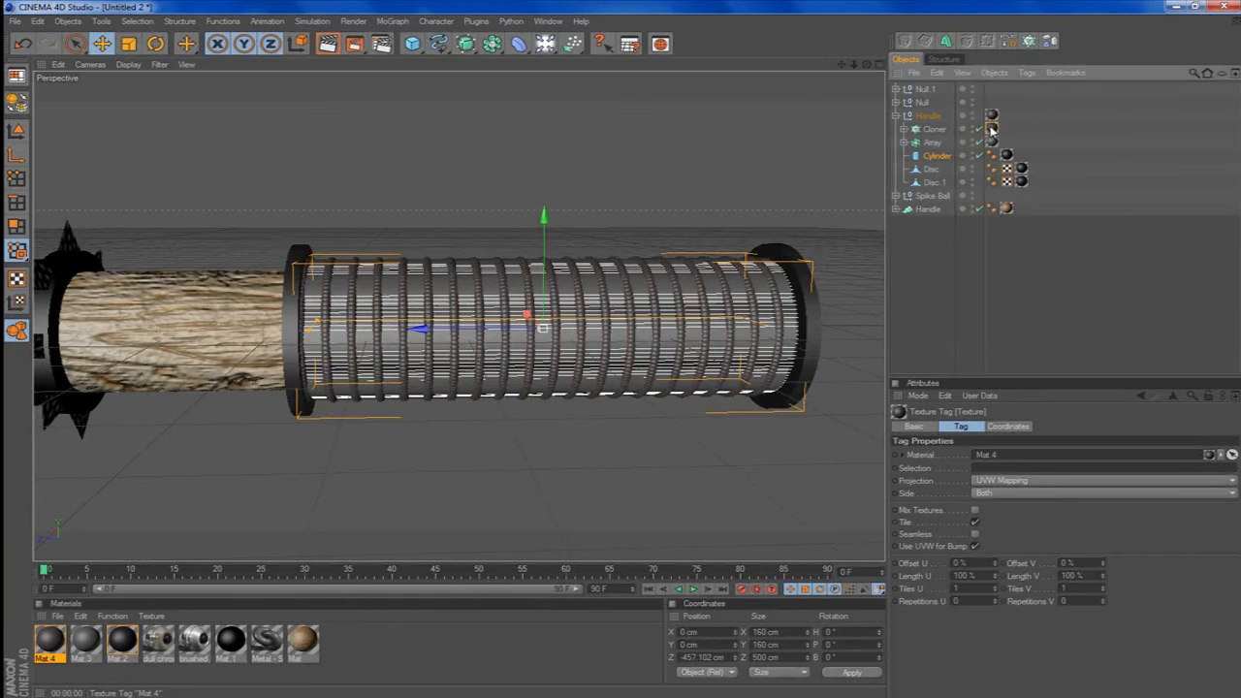
left_click(991, 116)
key("Delete")
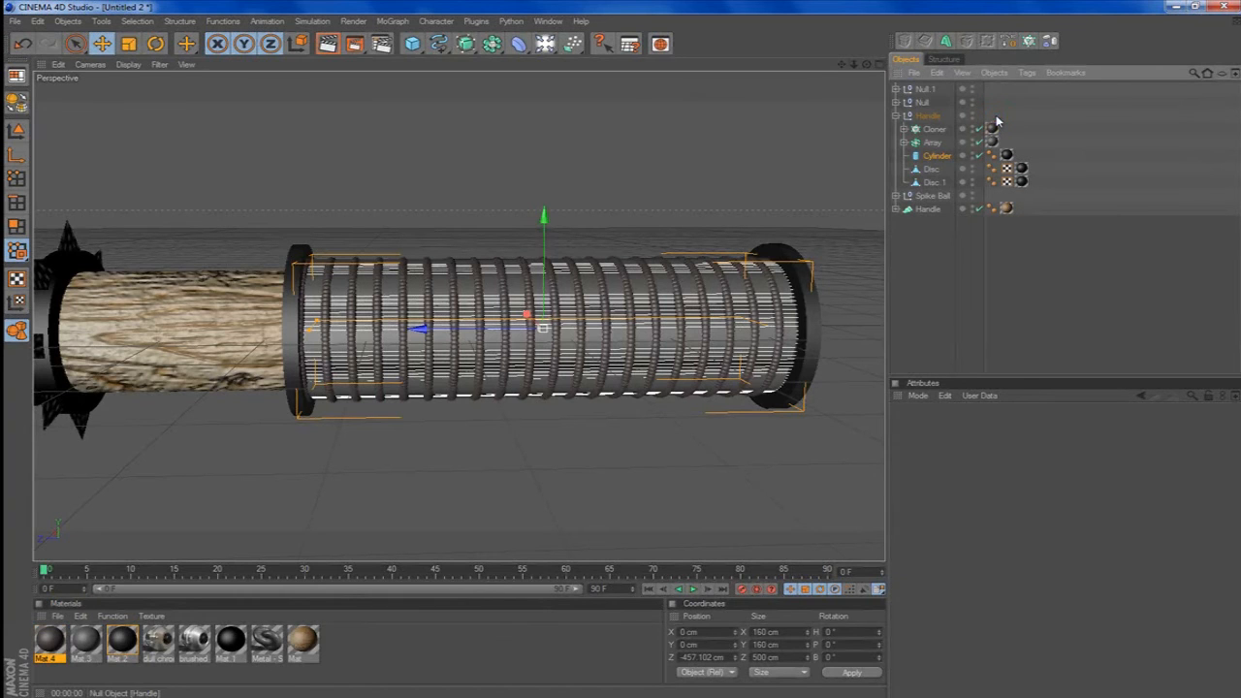
Render the textured grip, the shaft with its bands, and the whole mace to check the materials.
left_click(340, 46)
scroll(535, 263, "down", 5)
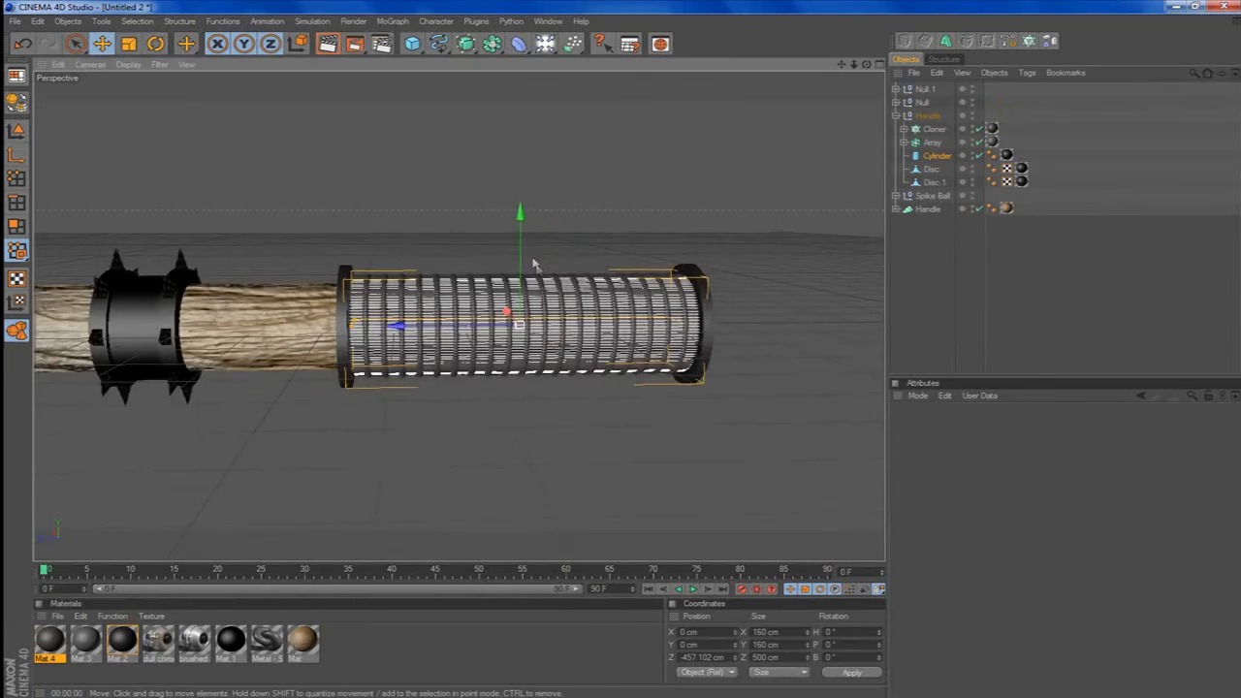
left_click_drag(840, 66, 960, 93)
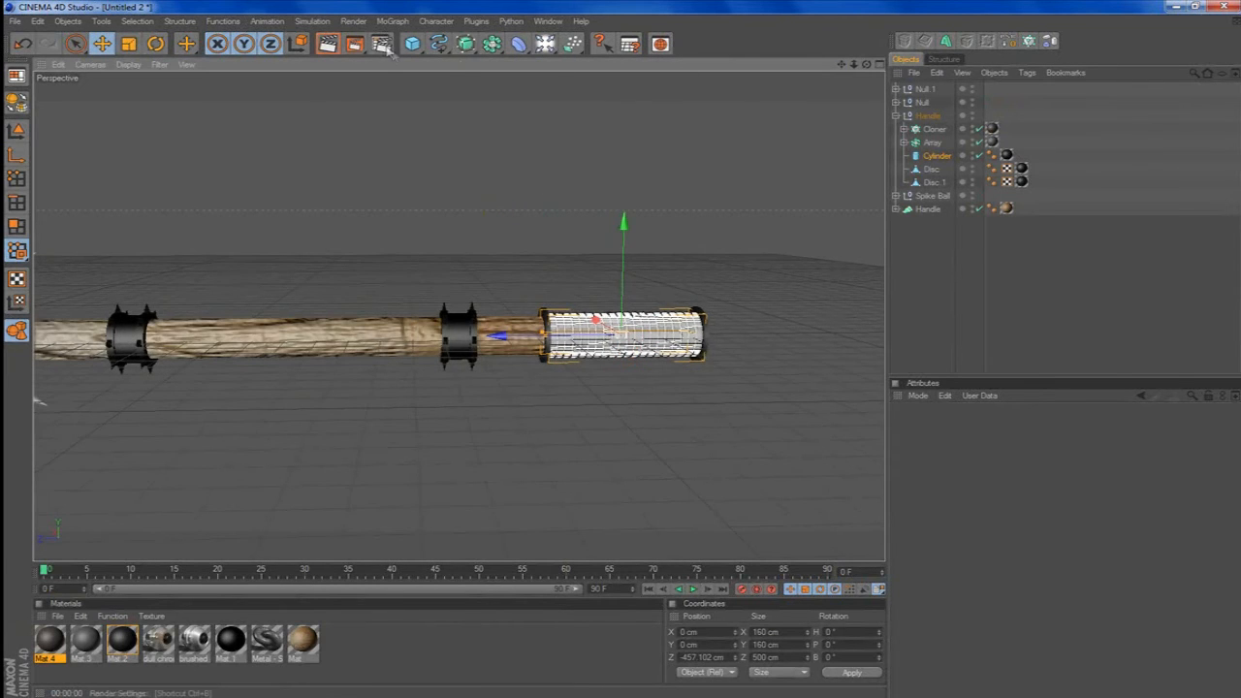
left_click(330, 45)
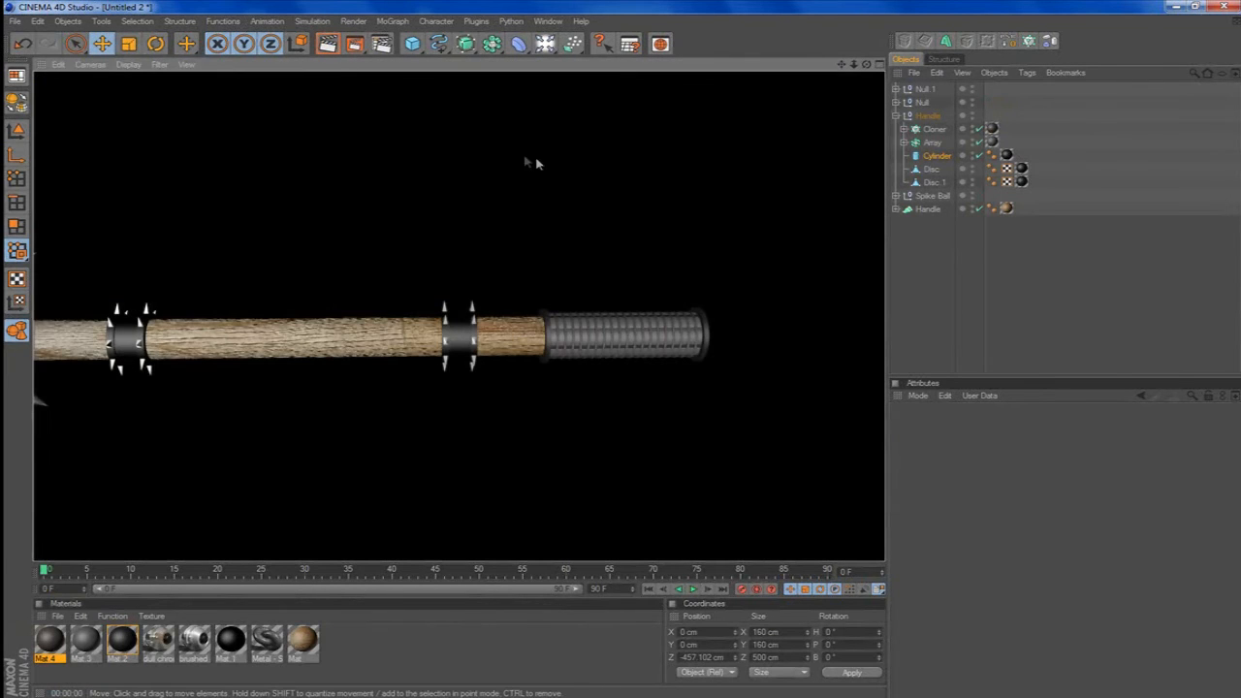
scroll(545, 167, "down", 3)
left_click_drag(842, 65, 932, 73)
left_click(332, 46)
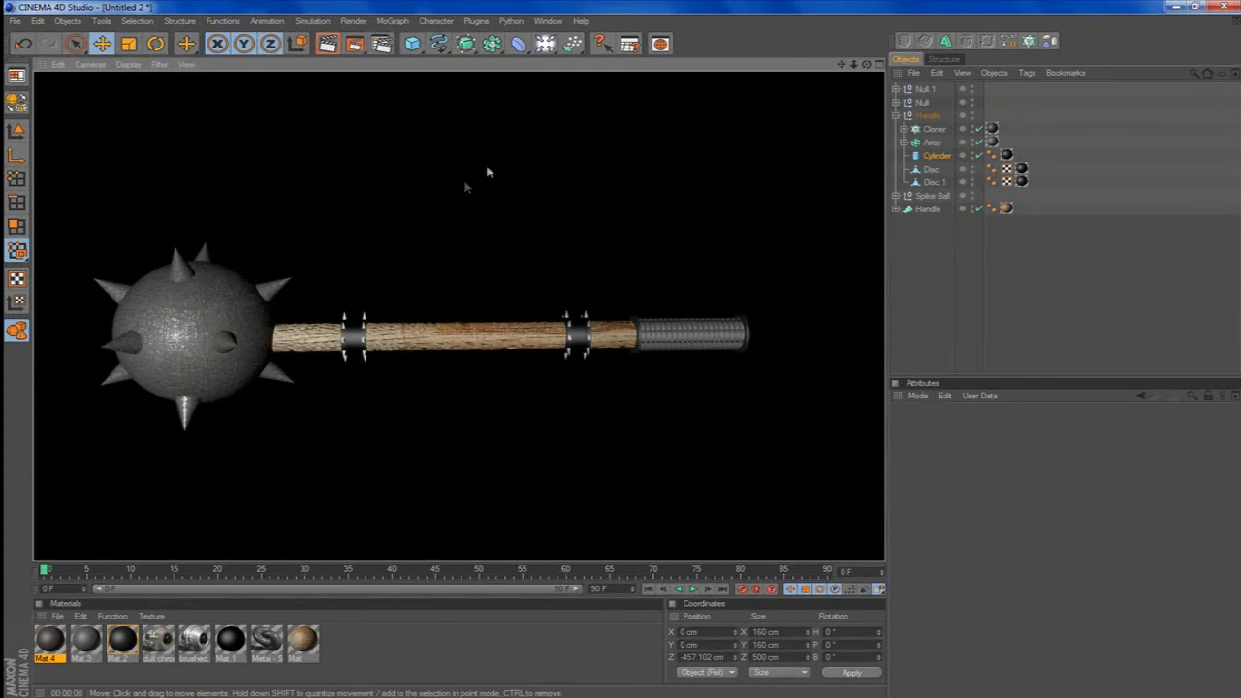
Set the projection of the steel texture on the Spike Ball's Cloner to Cylindrical and render the view.
left_click(896, 115)
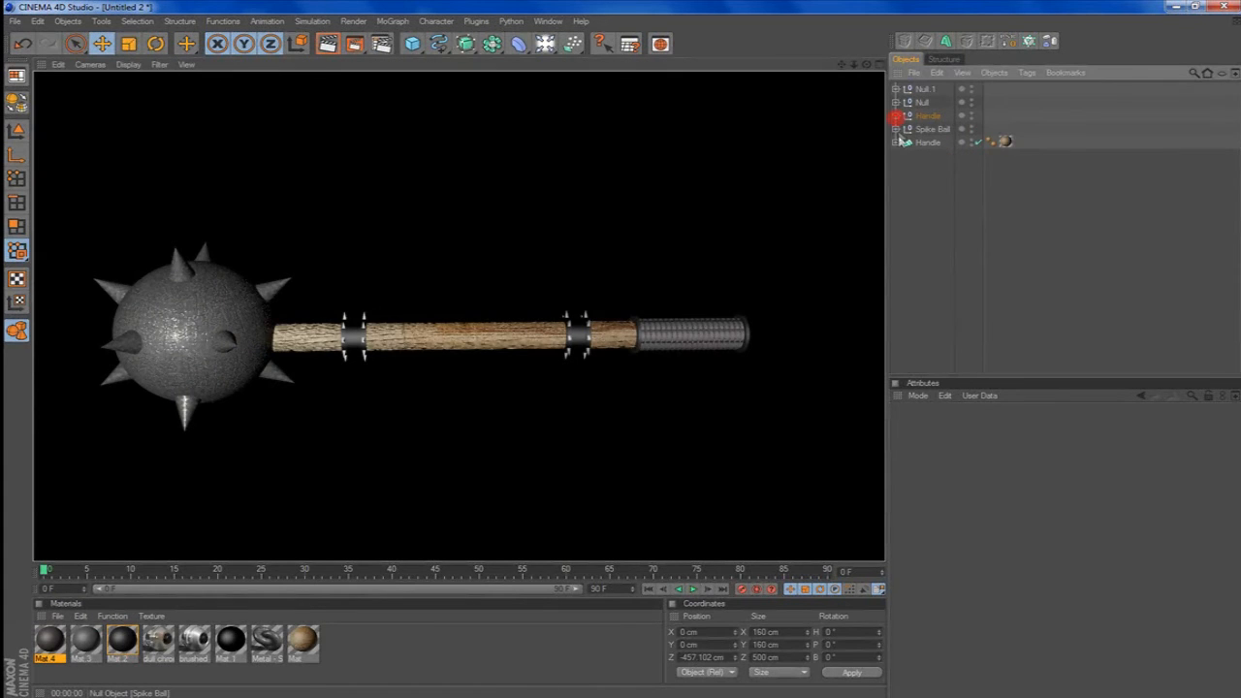
left_click(904, 129)
left_click(896, 129)
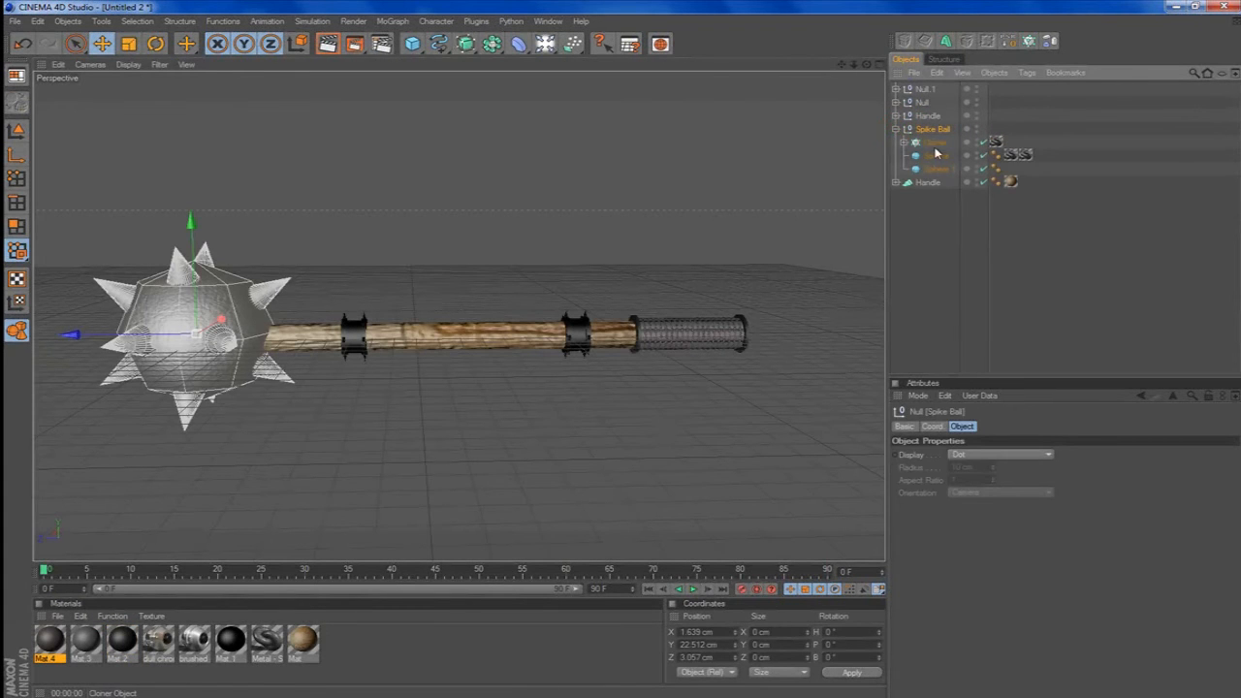
left_click(996, 142)
left_click(1014, 481)
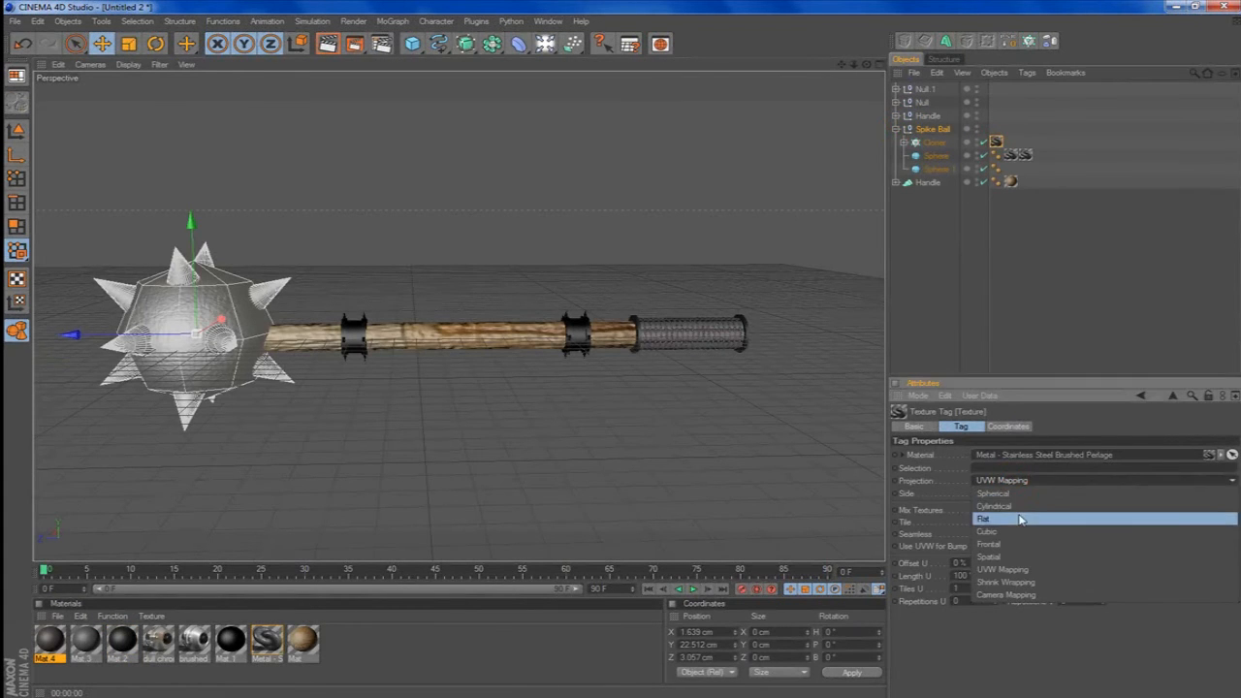
left_click(1004, 429)
scroll(457, 234, "up", 3)
left_click(330, 44)
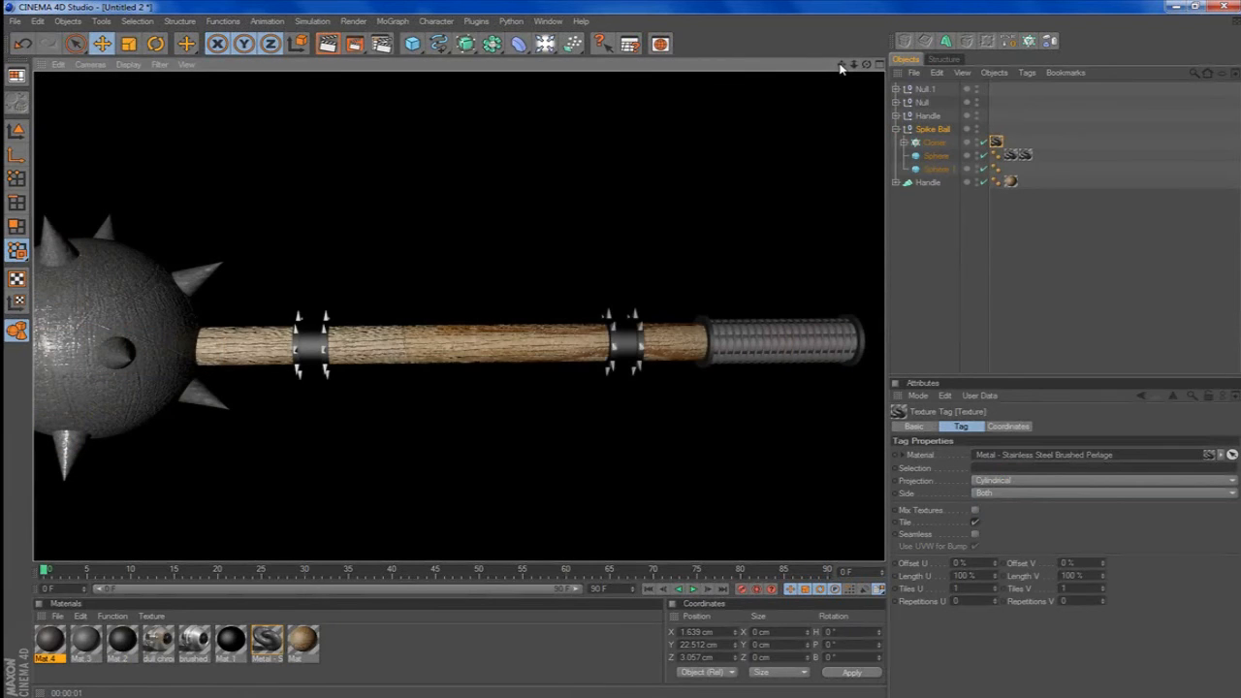
Add OverheadSoftbox.c4d from the GreyscalegorillaLightKitPro1 presets and move it along Z to about -917 cm above the mace.
left_click_drag(842, 65, 895, 65)
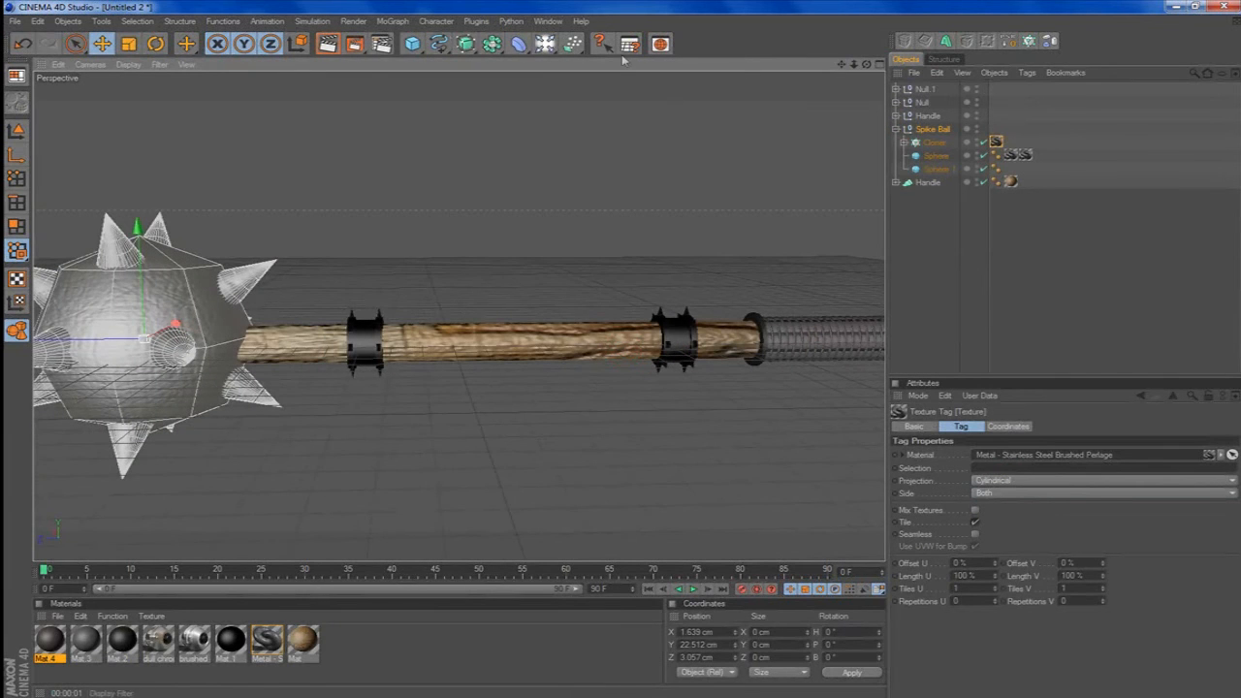
left_click(662, 43)
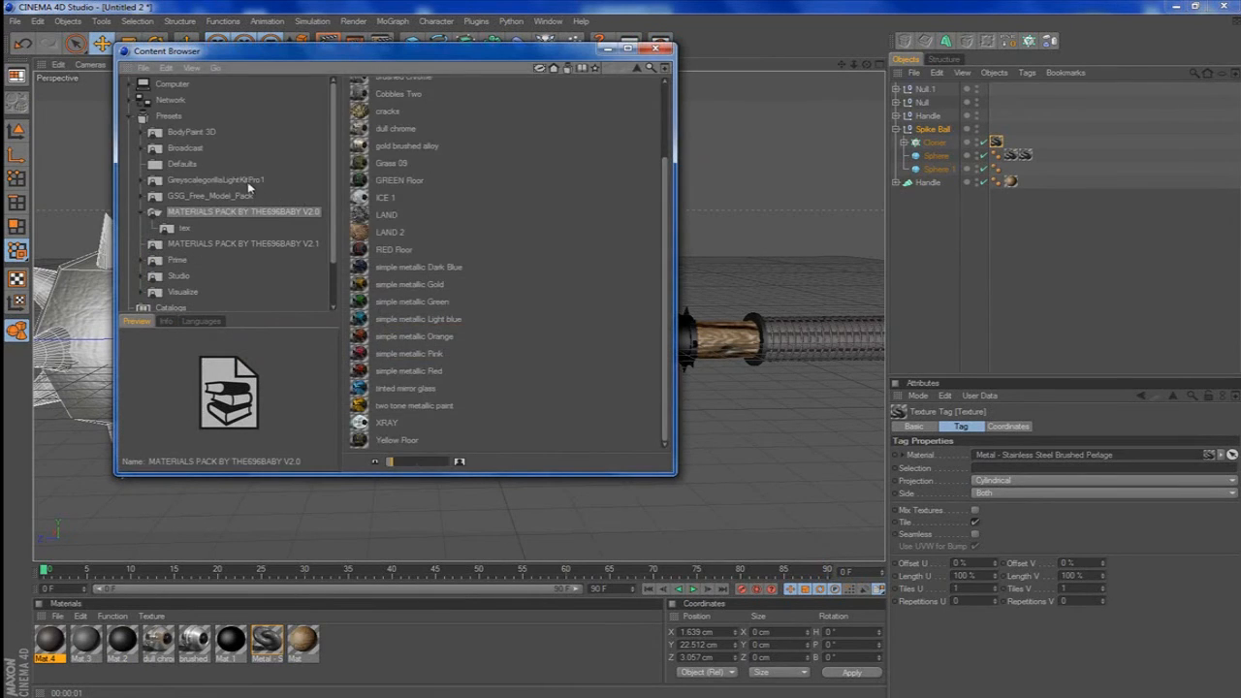
left_click(248, 180)
double_click(448, 220)
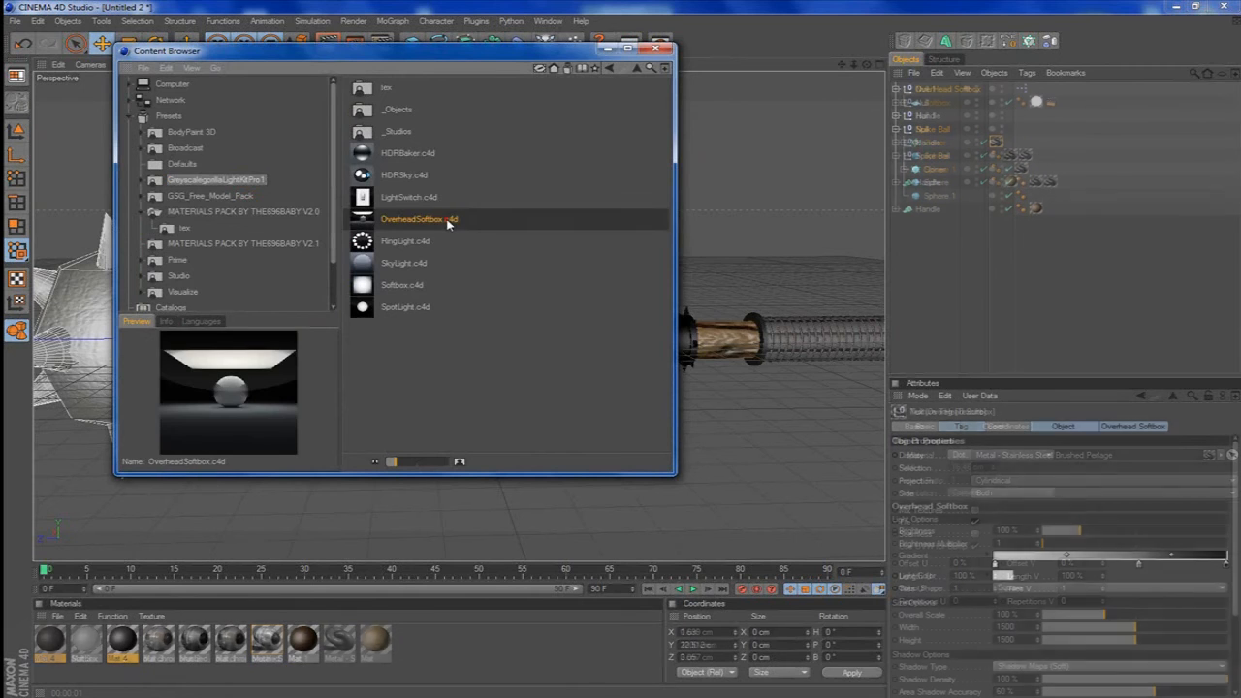
left_click(656, 48)
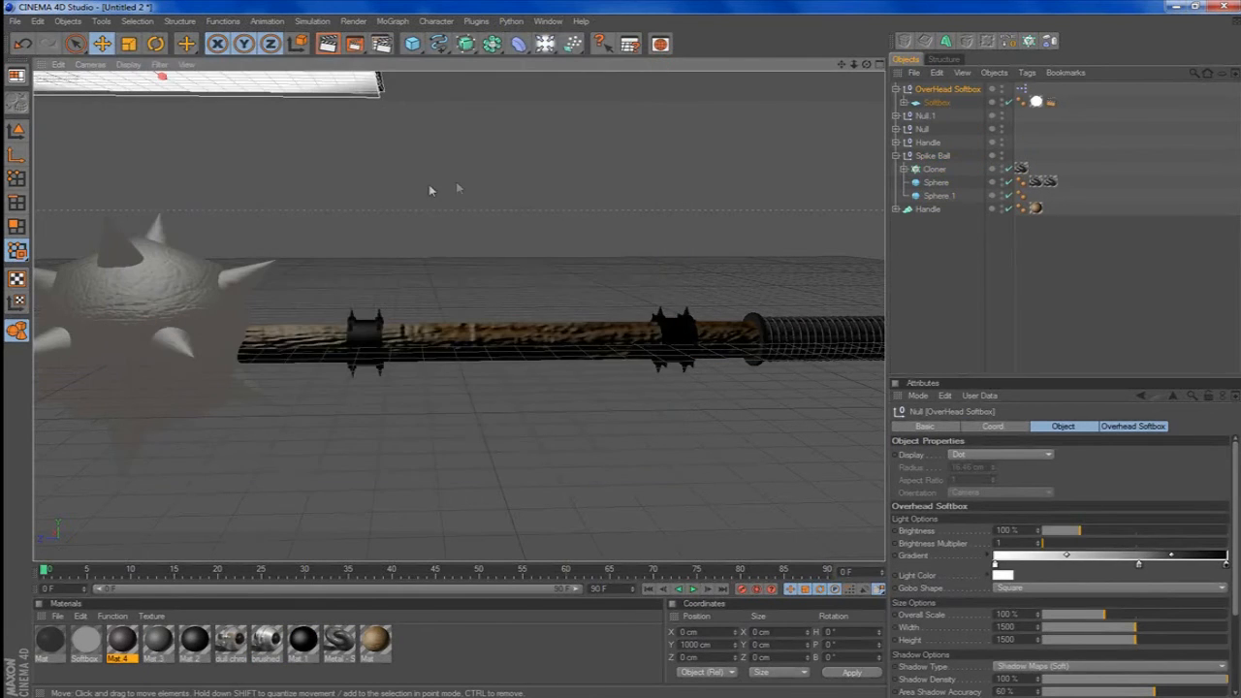
scroll(432, 190, "down", 4)
left_click_drag(217, 178, 398, 179)
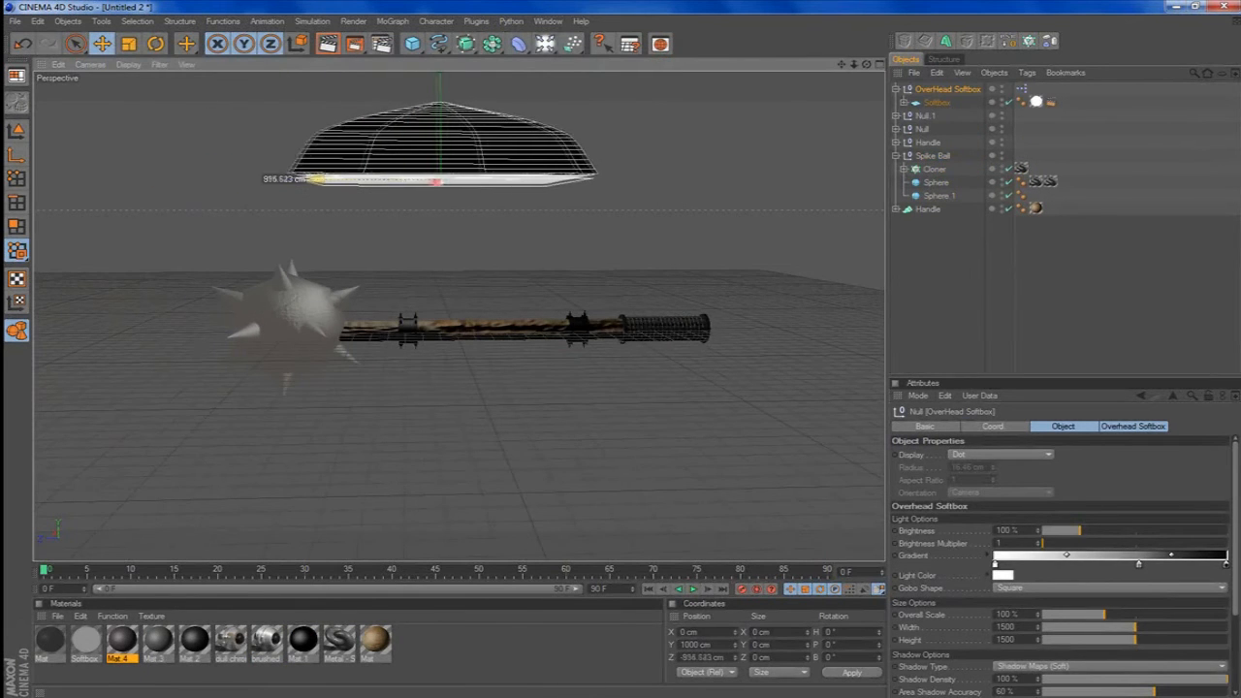
Raise the overhead softbox to about 1653 cm on Y and shift it to about -1014 cm on Z.
left_click_drag(315, 179, 332, 179)
left_click_drag(456, 119, 456, 21)
Add a Floor object and lower it below the mace to about -559 cm on Y.
left_click(552, 44)
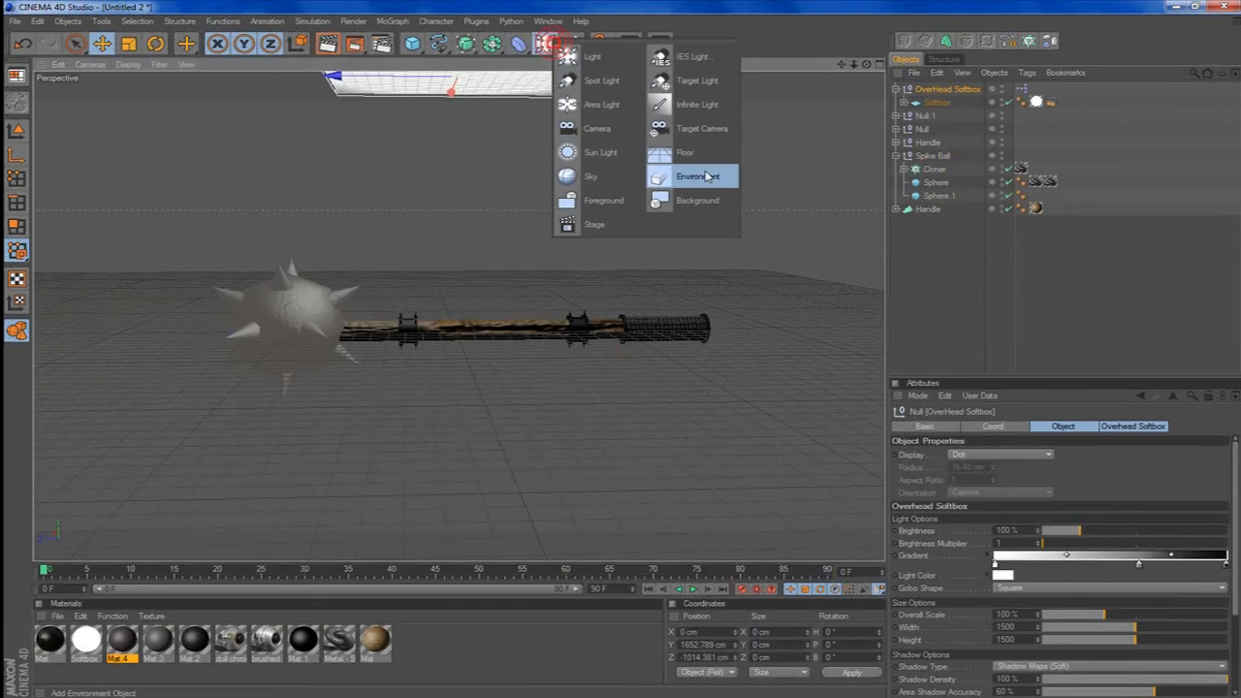
left_click(682, 152)
scroll(573, 310, "up", 2)
left_click_drag(222, 238, 215, 359)
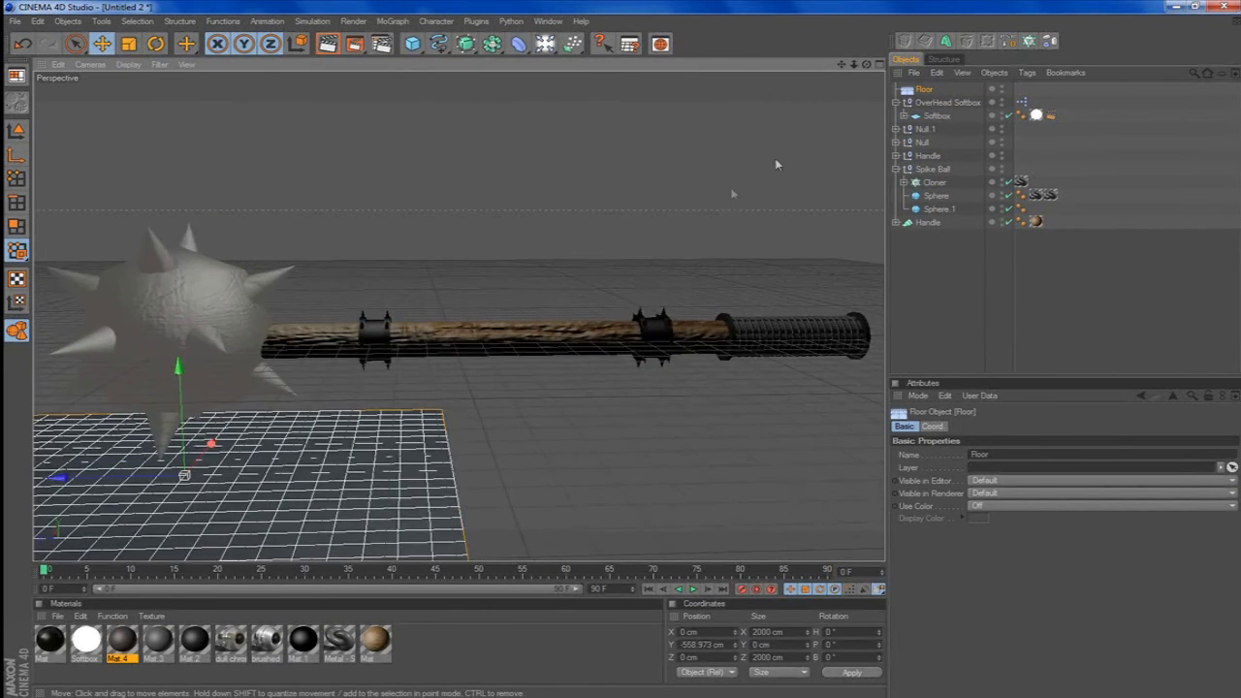
Add the Ambient Occlusion and Global Illumination effects to the render settings and render the mace in the viewport.
left_click_drag(866, 66, 836, 66)
left_click(381, 43)
left_click(130, 239)
left_click(184, 320)
left_click(131, 239)
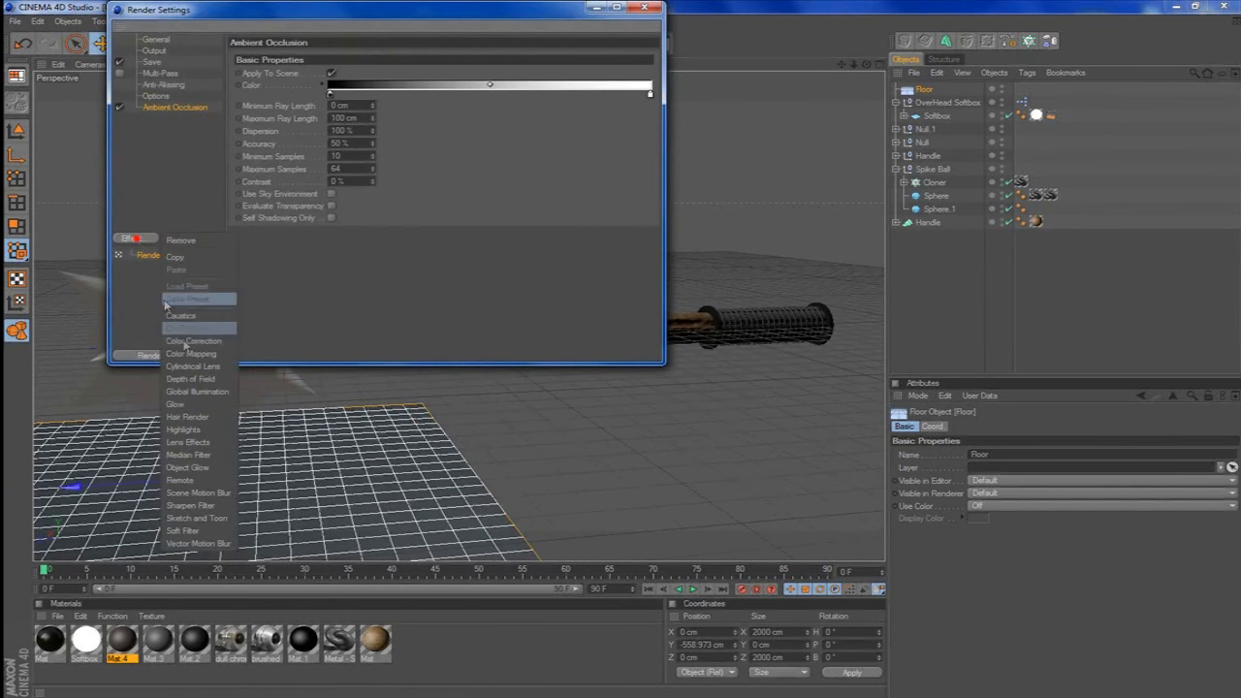
left_click(197, 390)
left_click(644, 8)
left_click(327, 43)
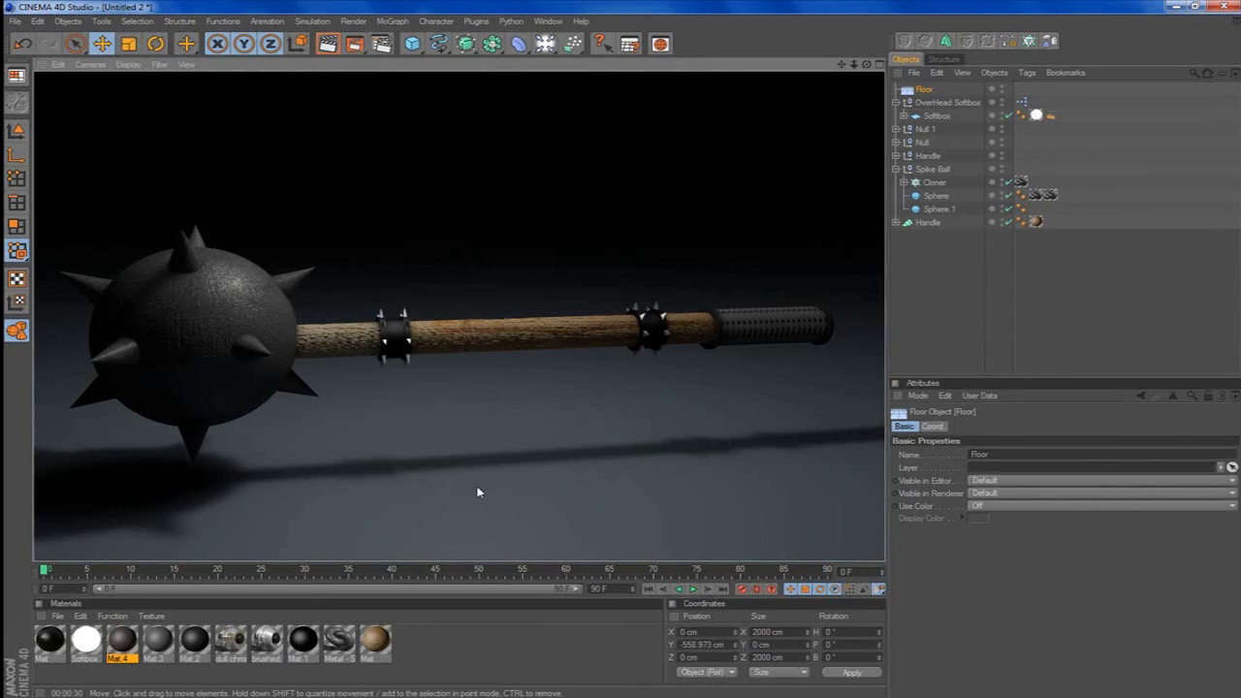
Switch to Firefox and open the TechBurrowGFx YouTube channel by way of the account's messages.
left_click(127, 687)
scroll(316, 178, "up", 6)
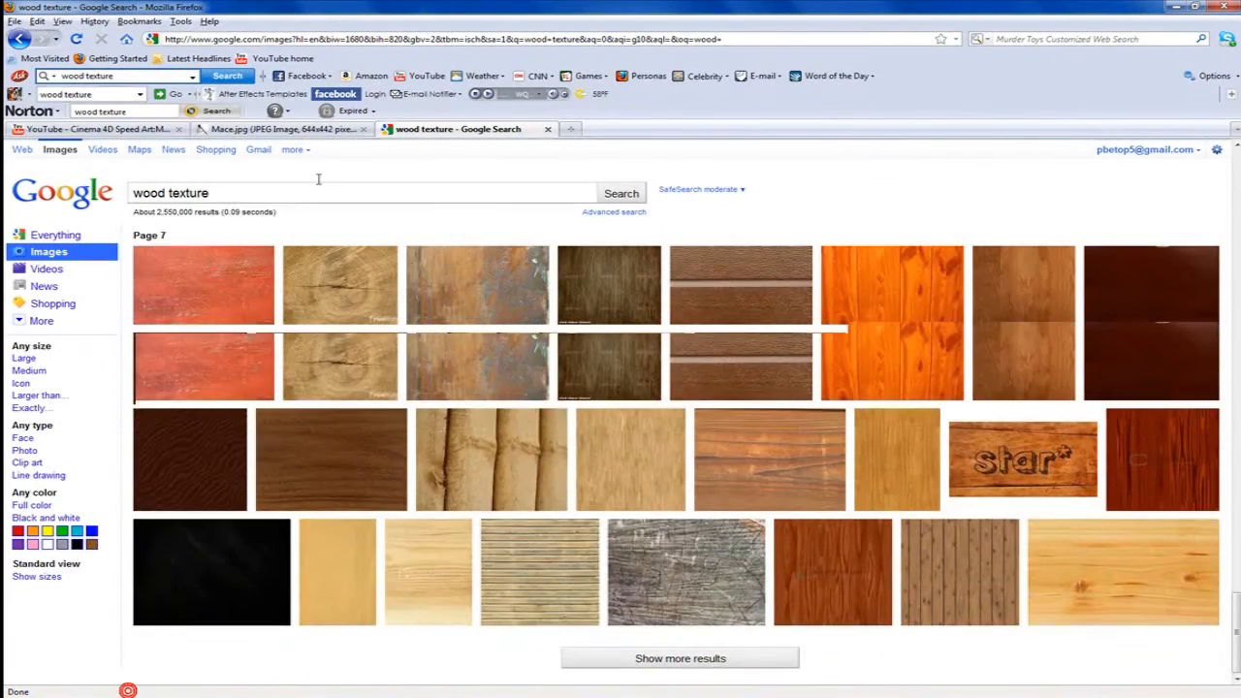
left_click(276, 59)
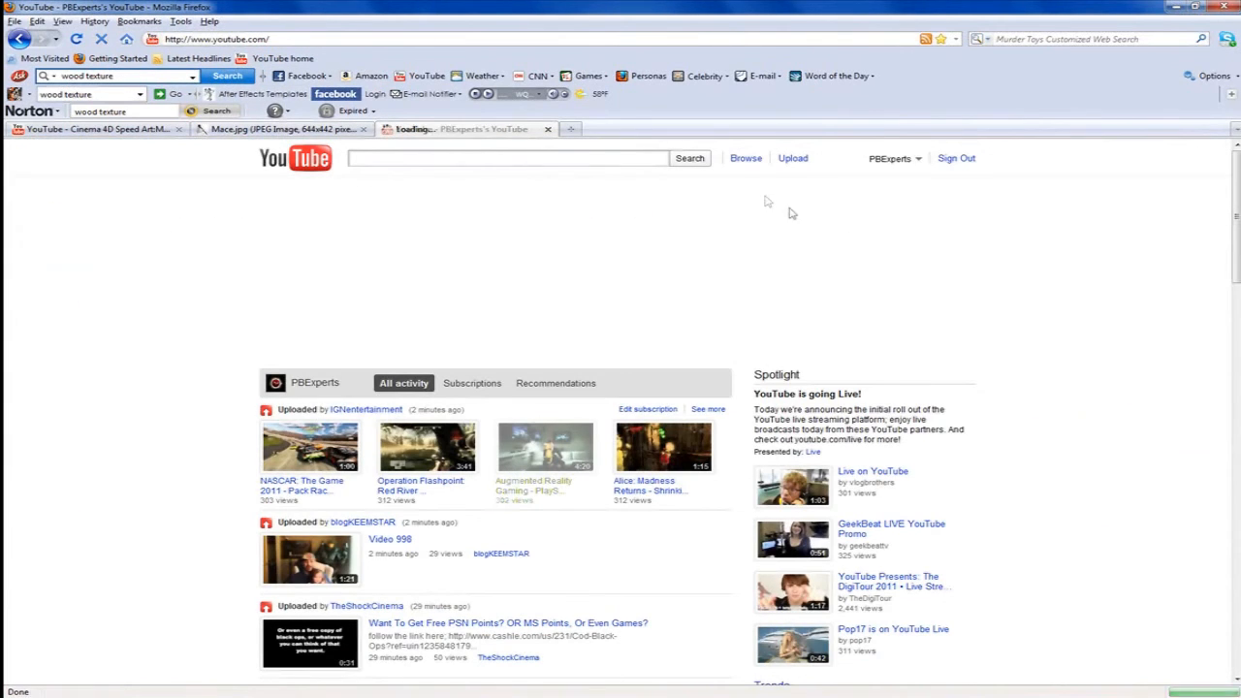
left_click(882, 161)
left_click(829, 195)
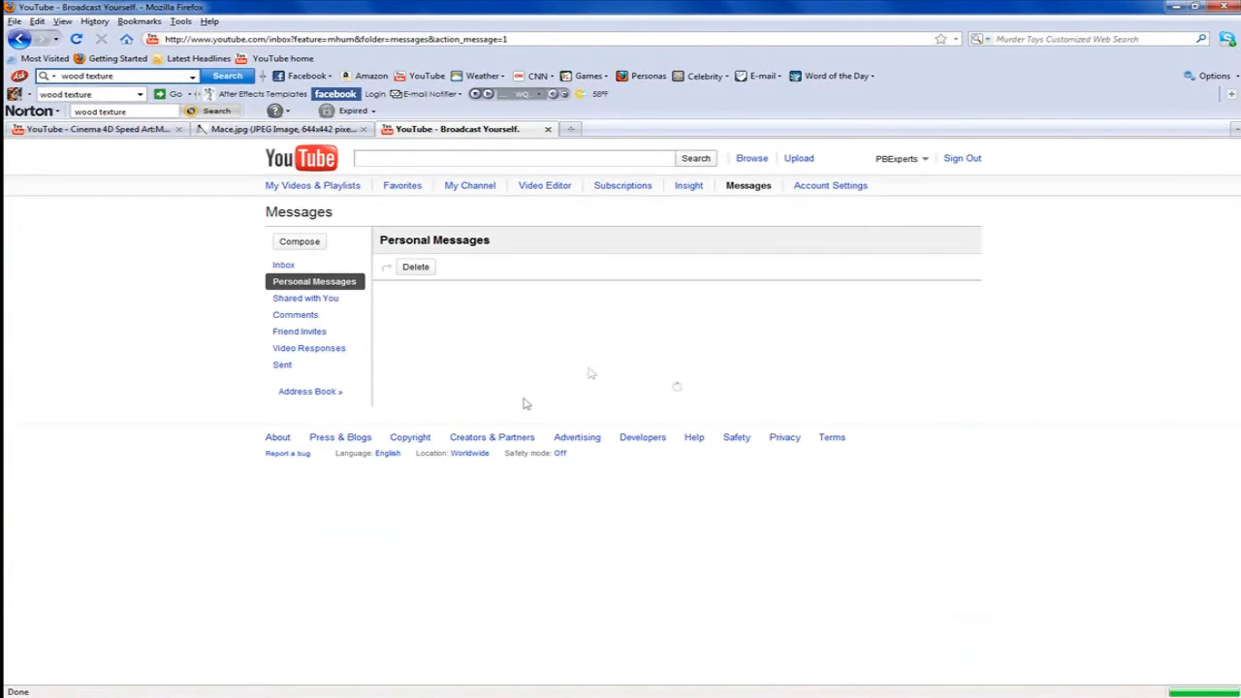
left_click(442, 605)
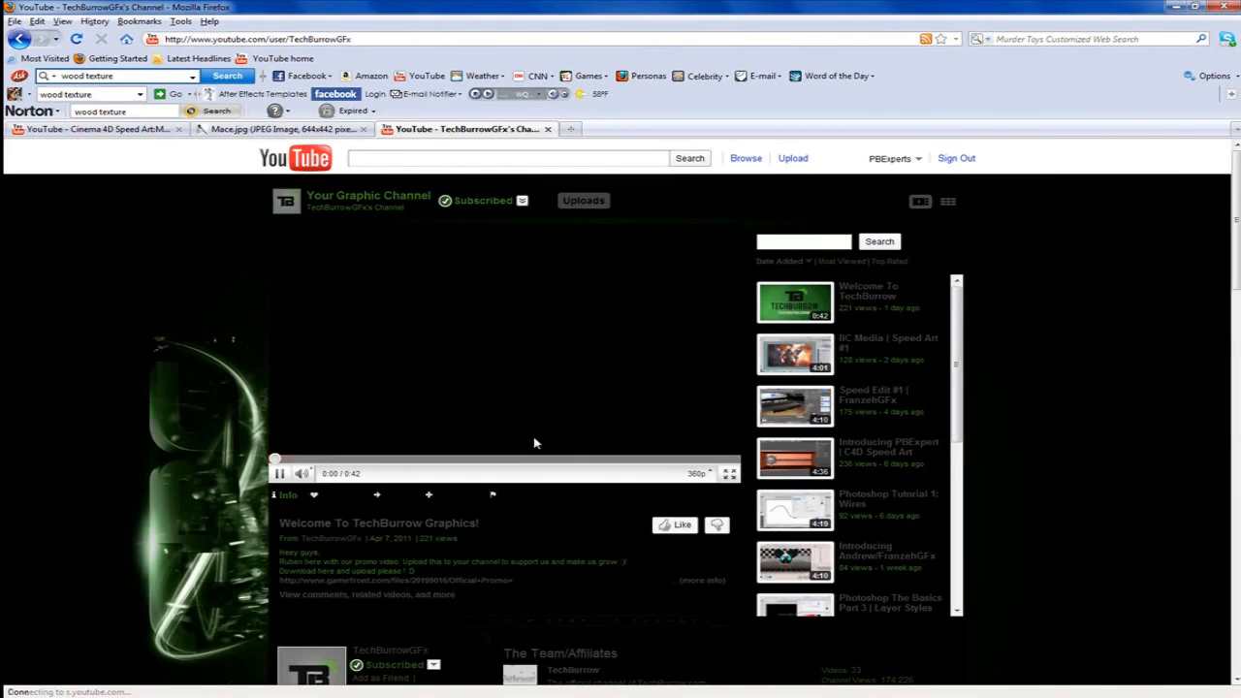
Play part of the Welcome To TechBurrow Graphics video, pause it on the logo, and look over the channel's team list.
left_click(535, 440)
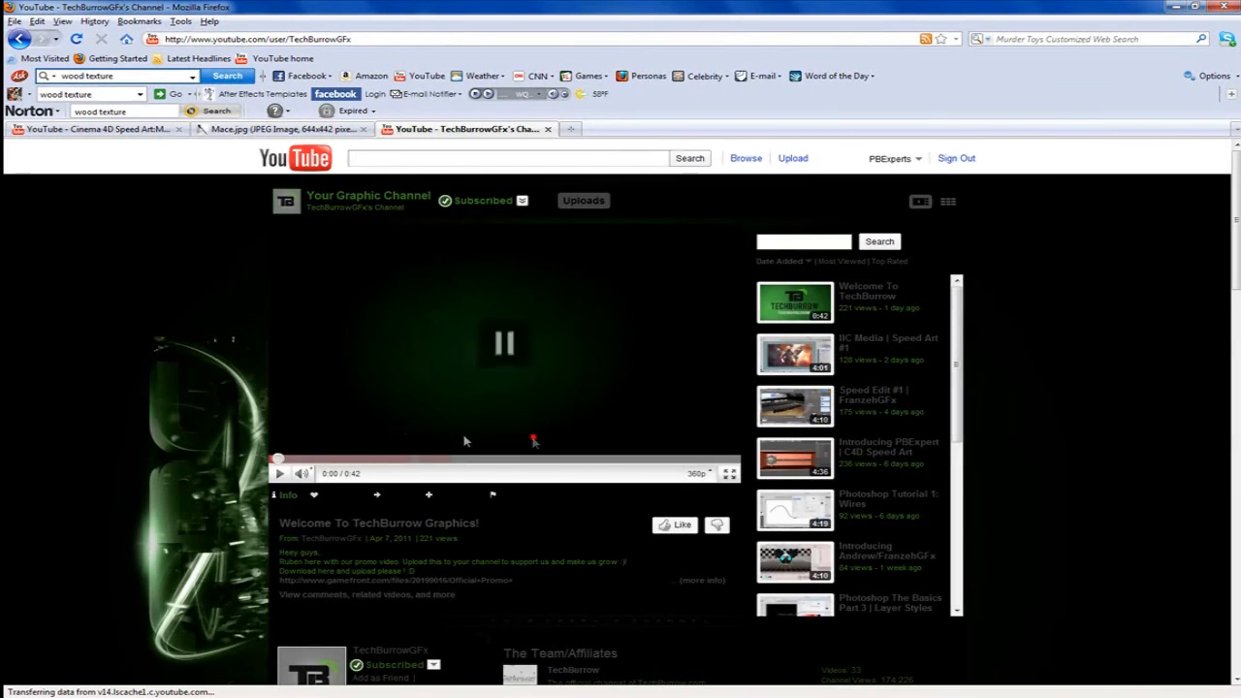
left_click(291, 436)
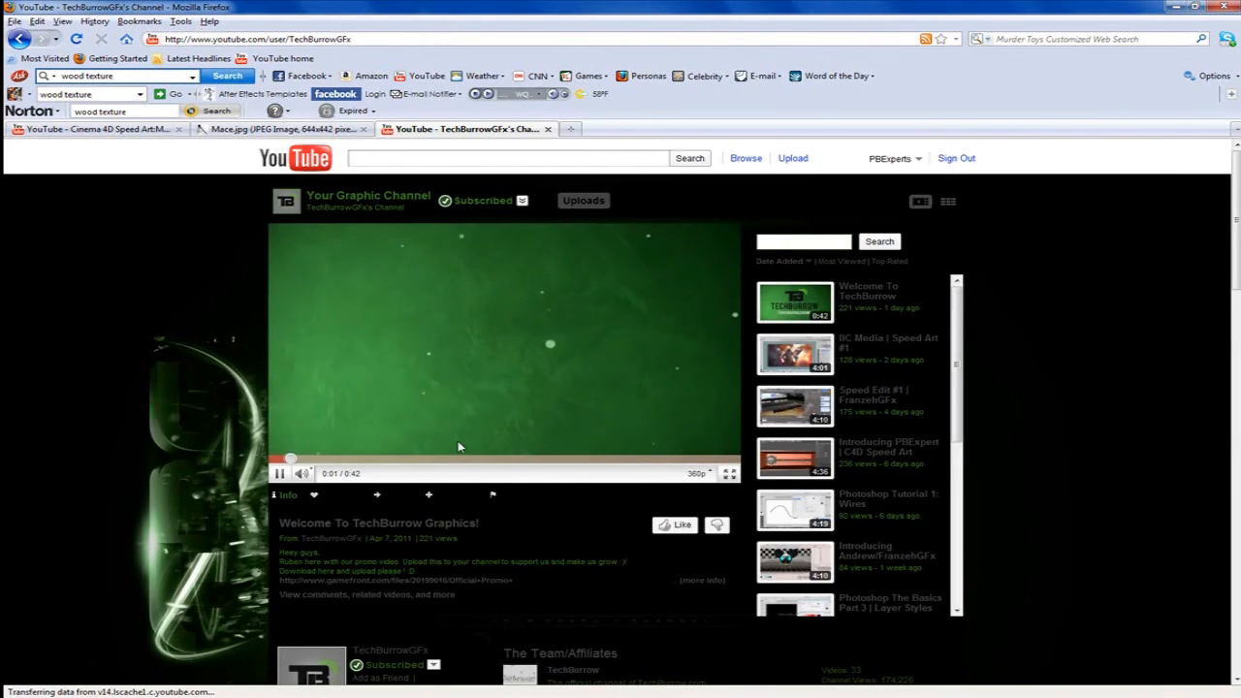
left_click_drag(466, 458, 609, 459)
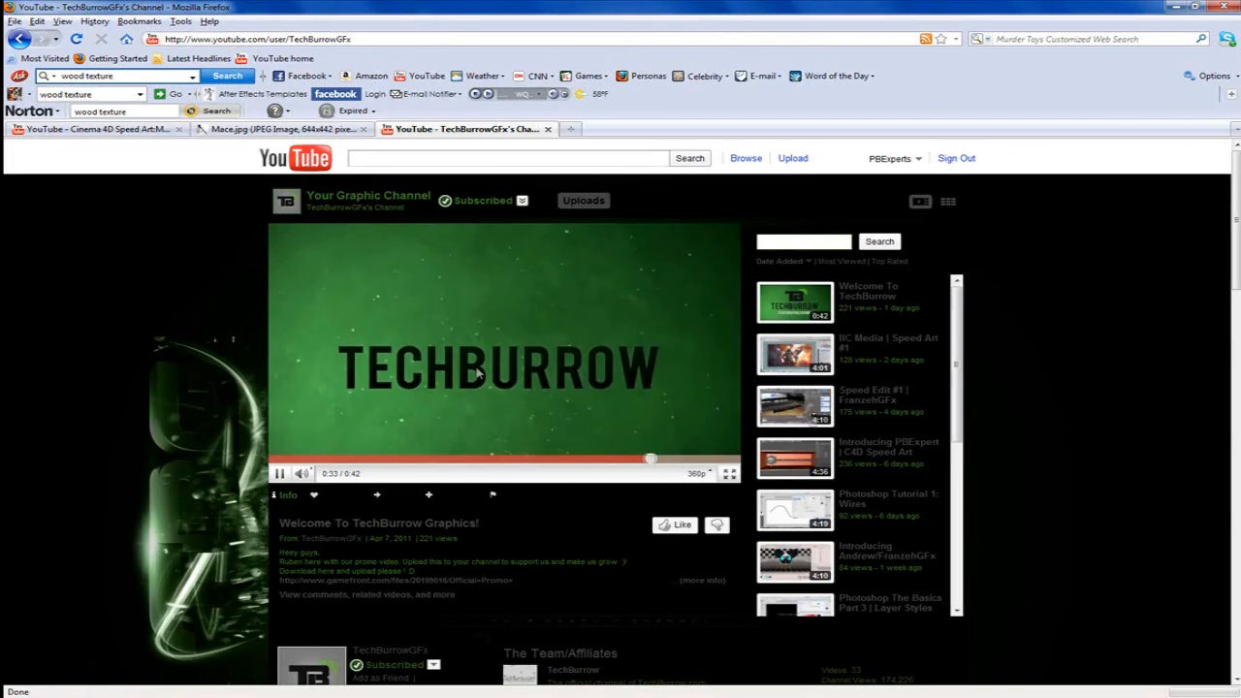
left_click(405, 330)
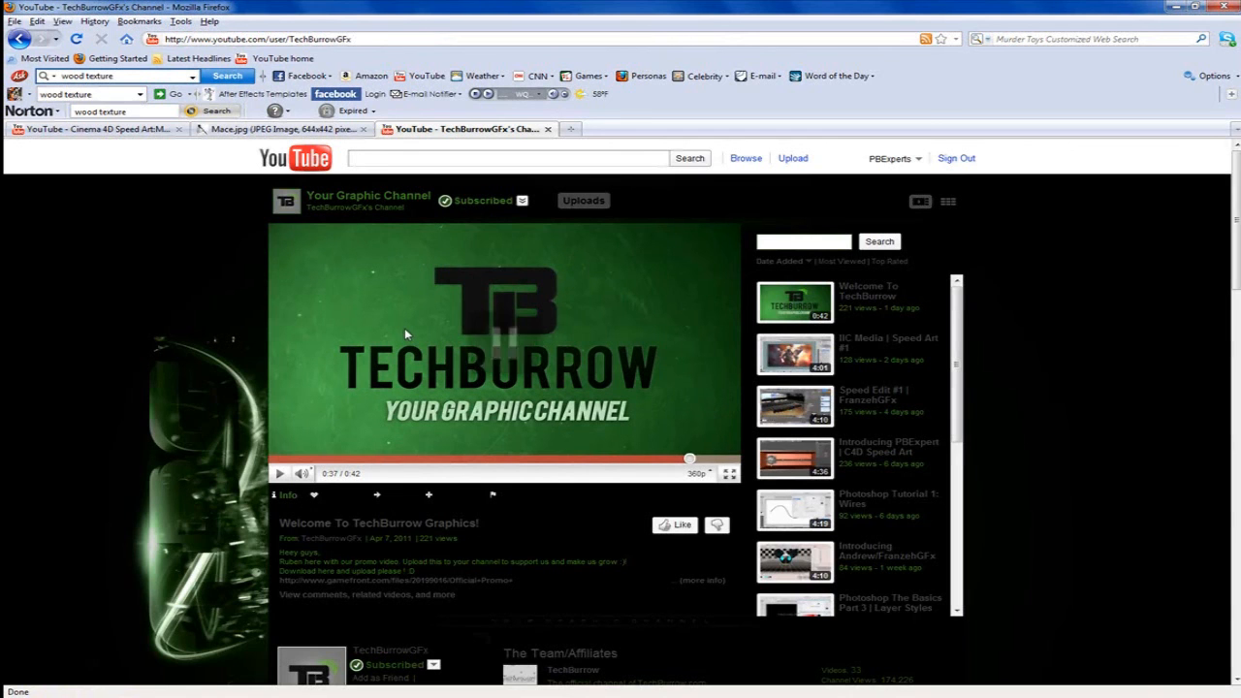
scroll(1034, 499, "down", 5)
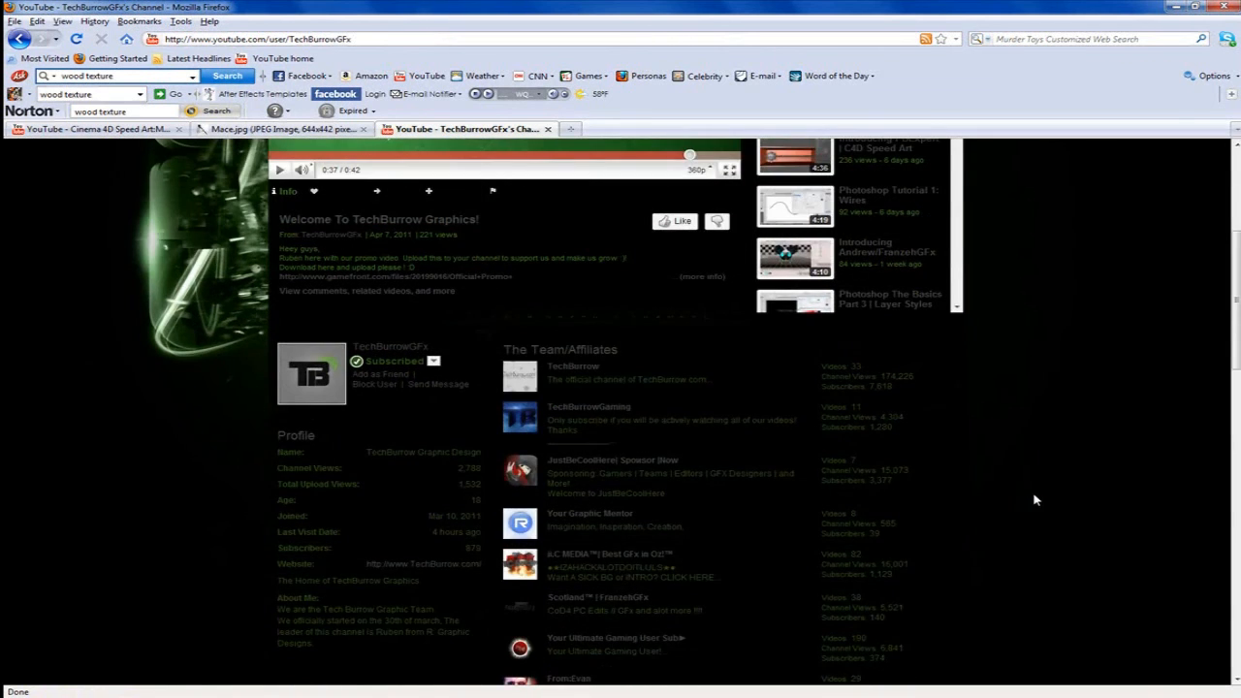
scroll(1034, 498, "down", 5)
scroll(1034, 502, "up", 10)
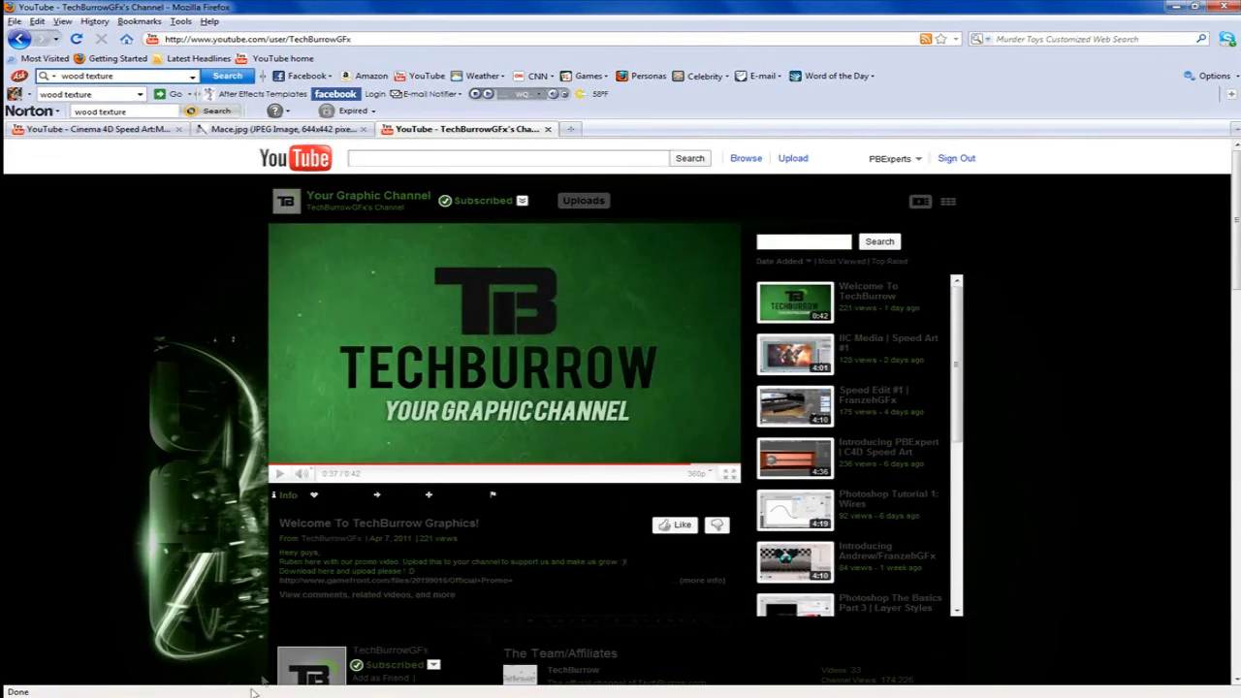
Open the signed-in account's own YouTube channel in Firefox, examine its profile section, and return to the YouTube home page.
left_click(303, 690)
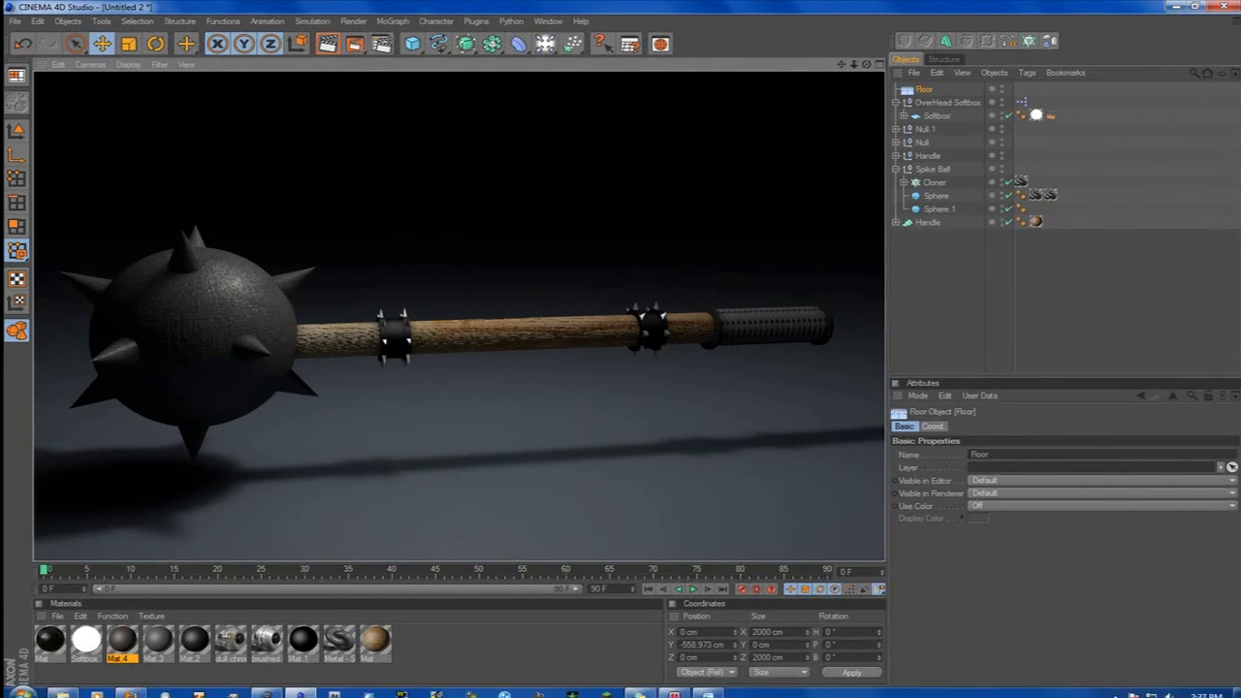
left_click(133, 690)
left_click(895, 156)
left_click(829, 178)
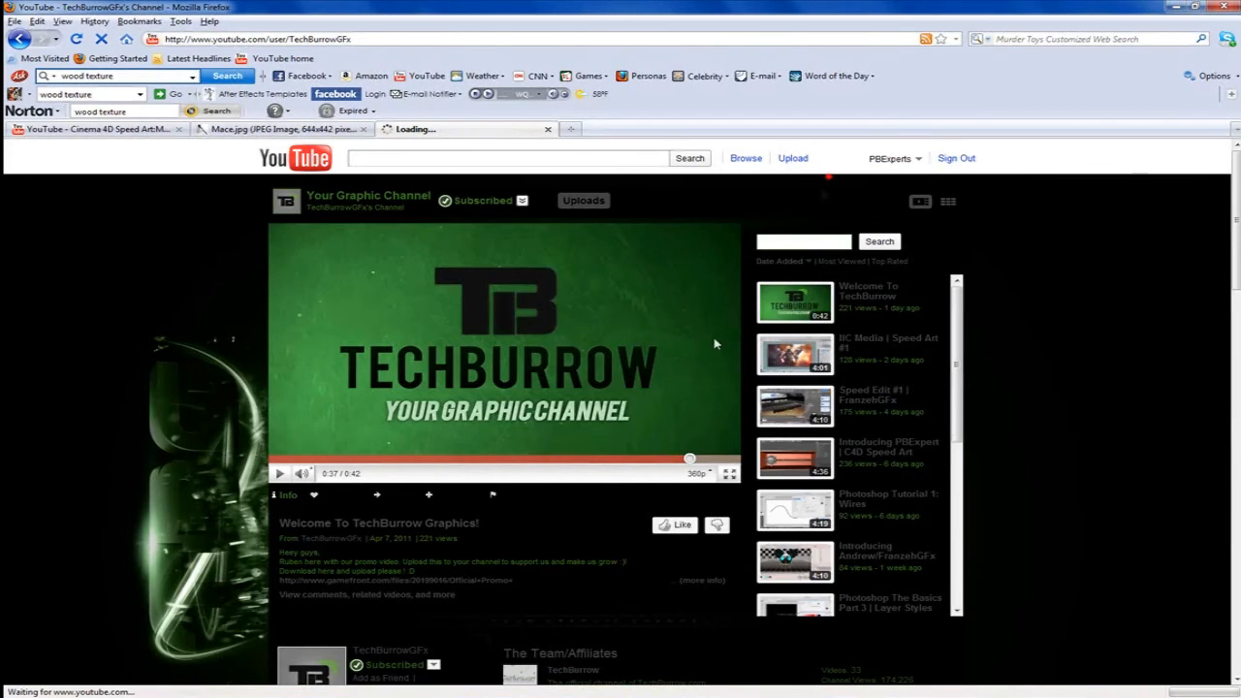
scroll(449, 416, "down", 3)
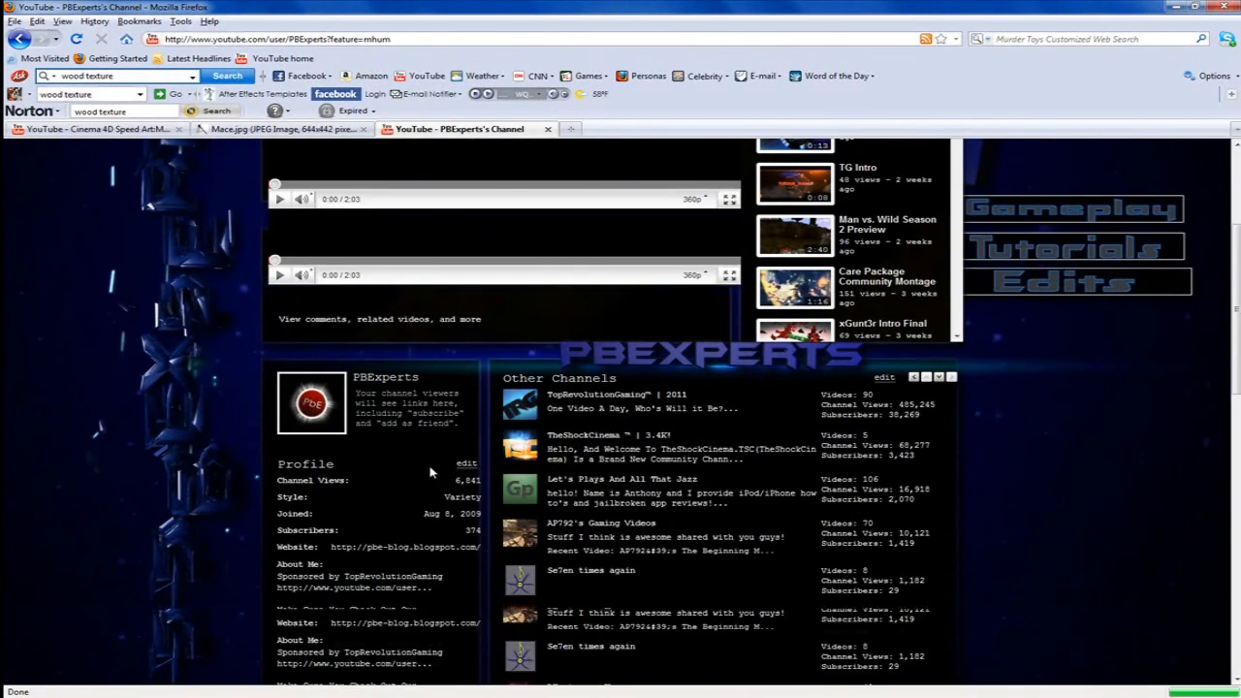
left_click_drag(485, 521, 338, 505)
left_click(261, 487)
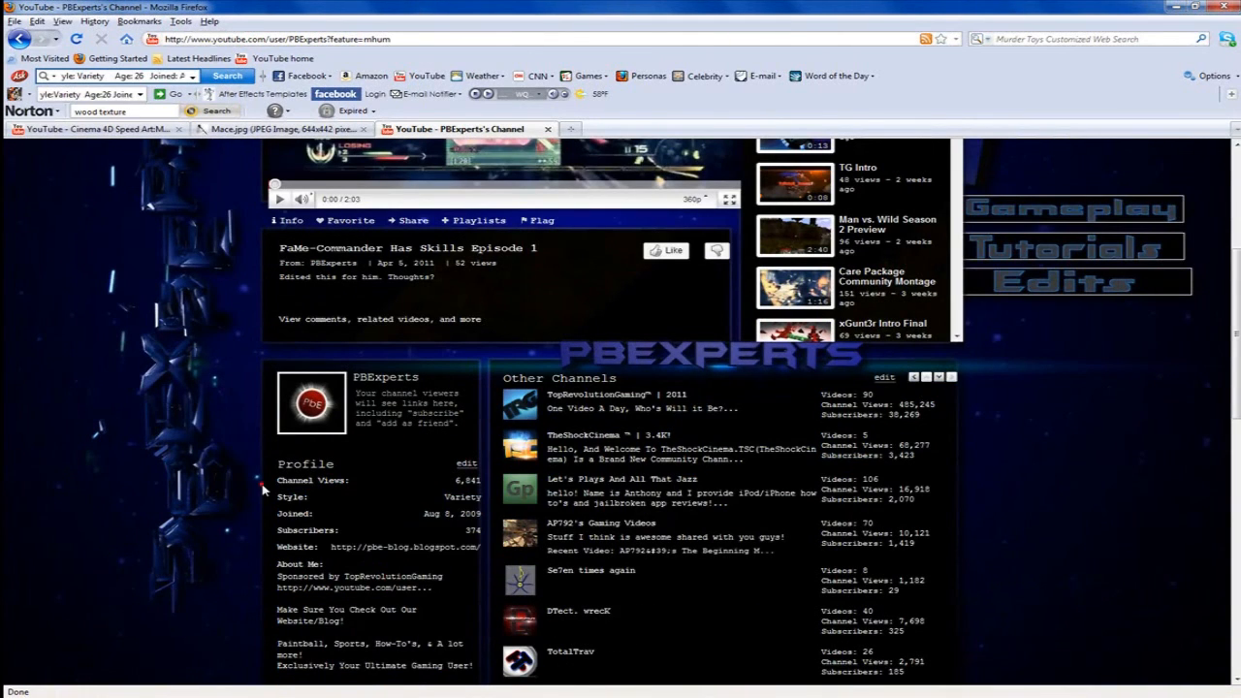
scroll(262, 491, "up", 5)
left_click(303, 167)
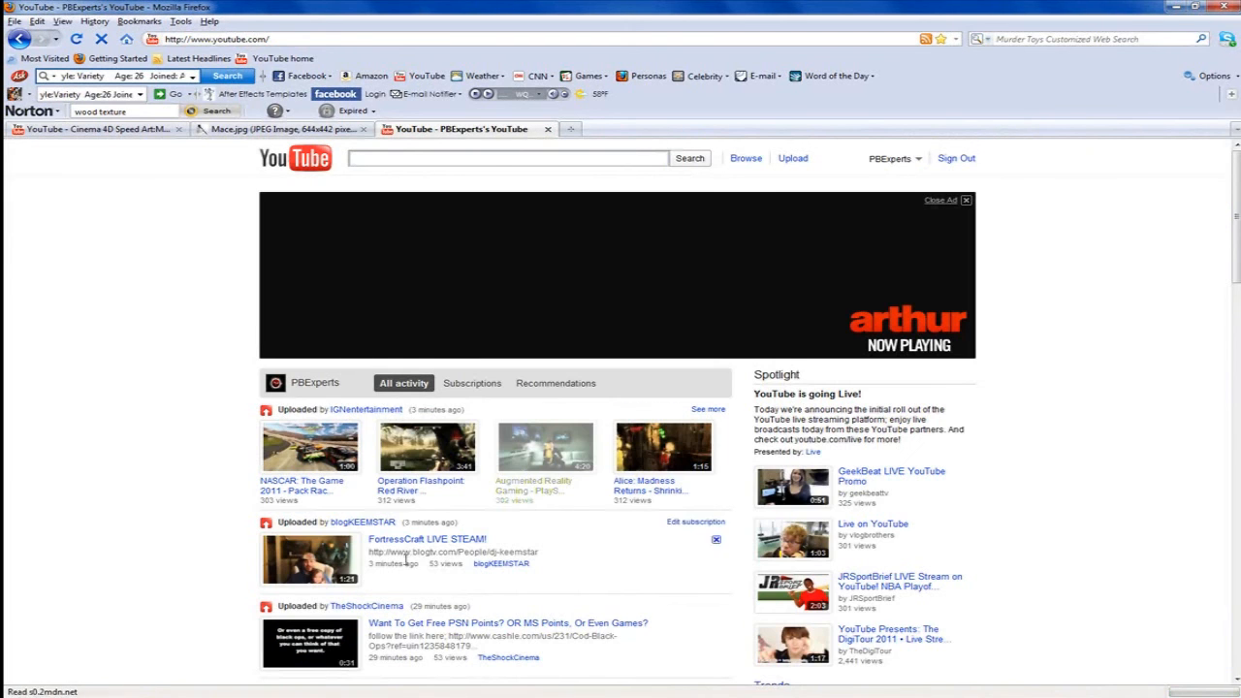
Switch back to Cinema 4D to view the finished mace render.
left_click(312, 690)
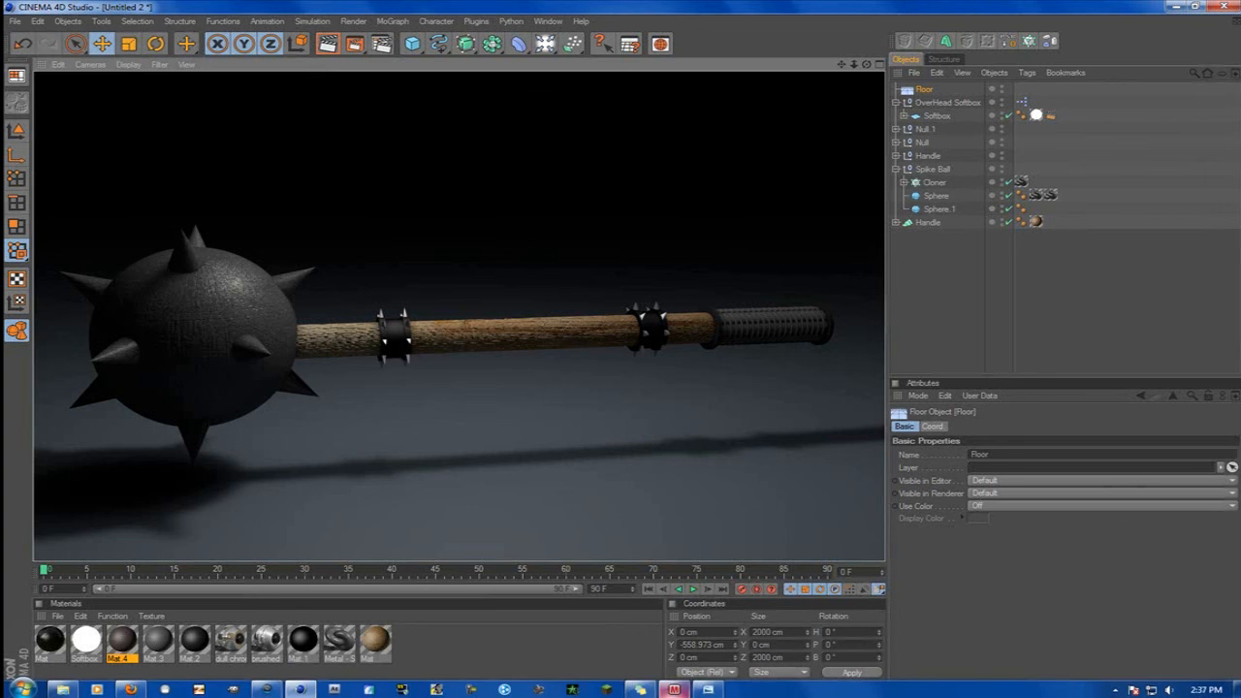
left_click(1115, 689)
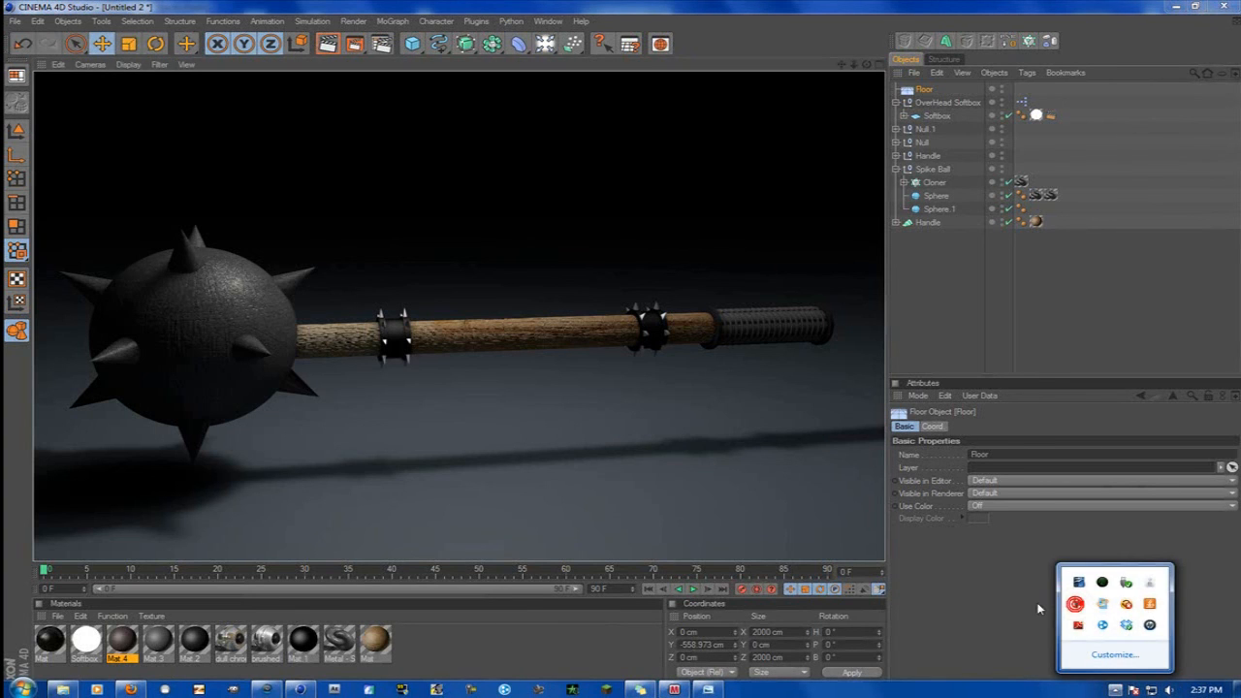